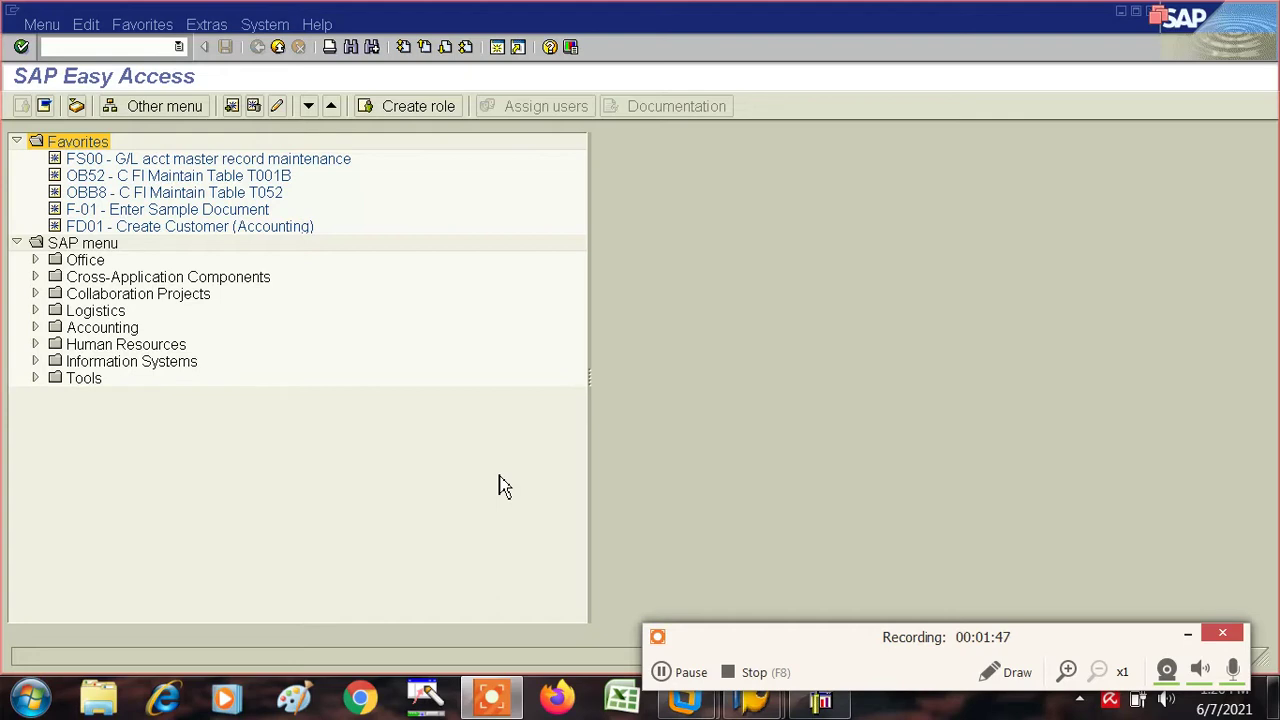
Step: Open transaction OBB8 and start a new terms-of-payment entry
click(178, 48)
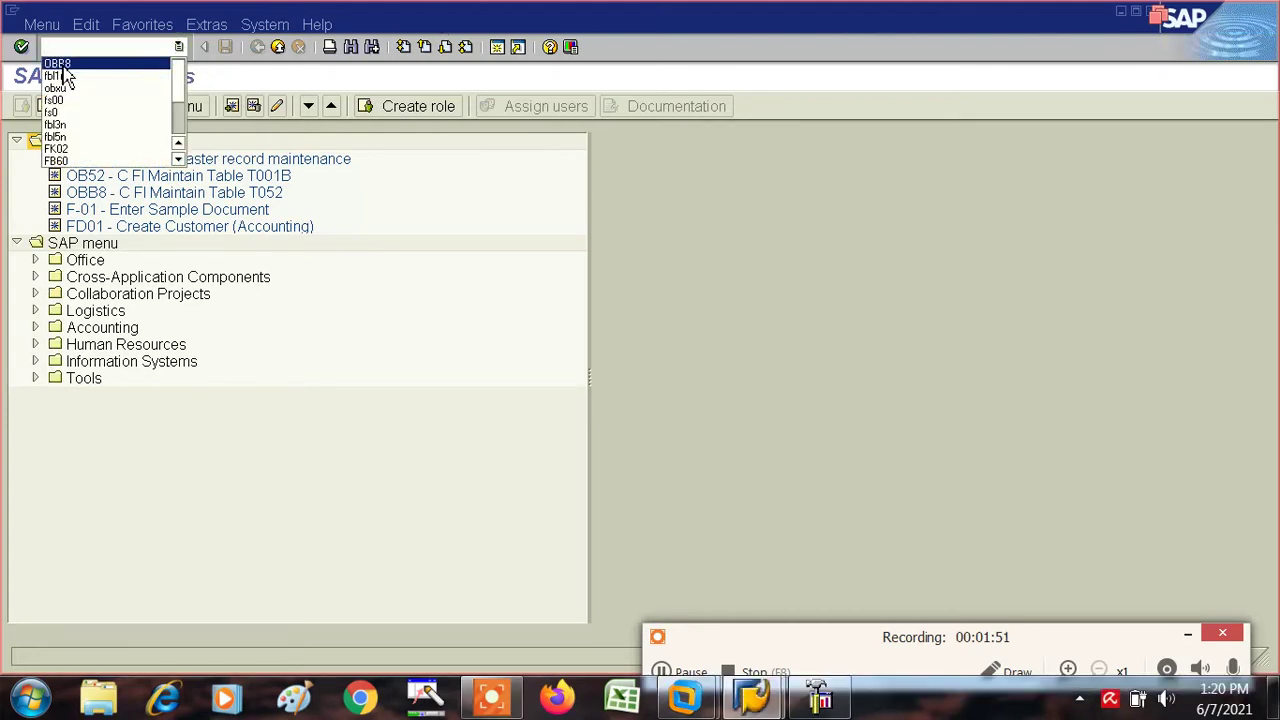
click(66, 76)
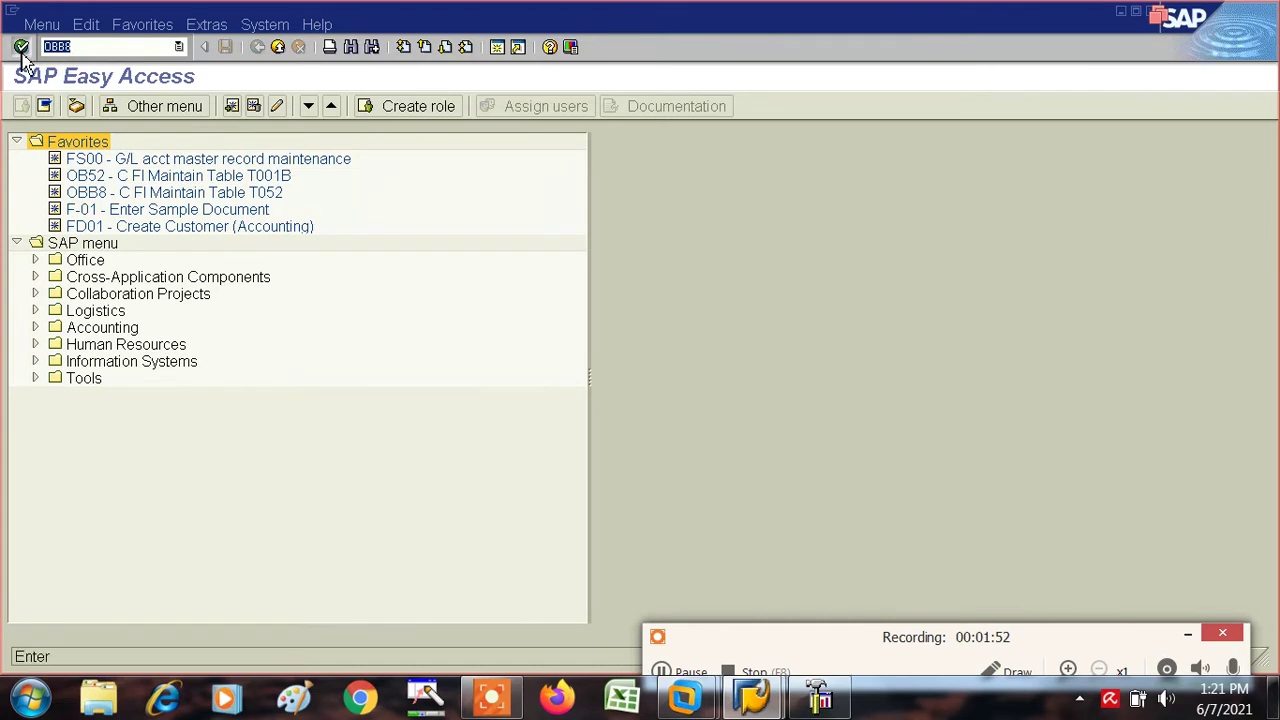
click(21, 47)
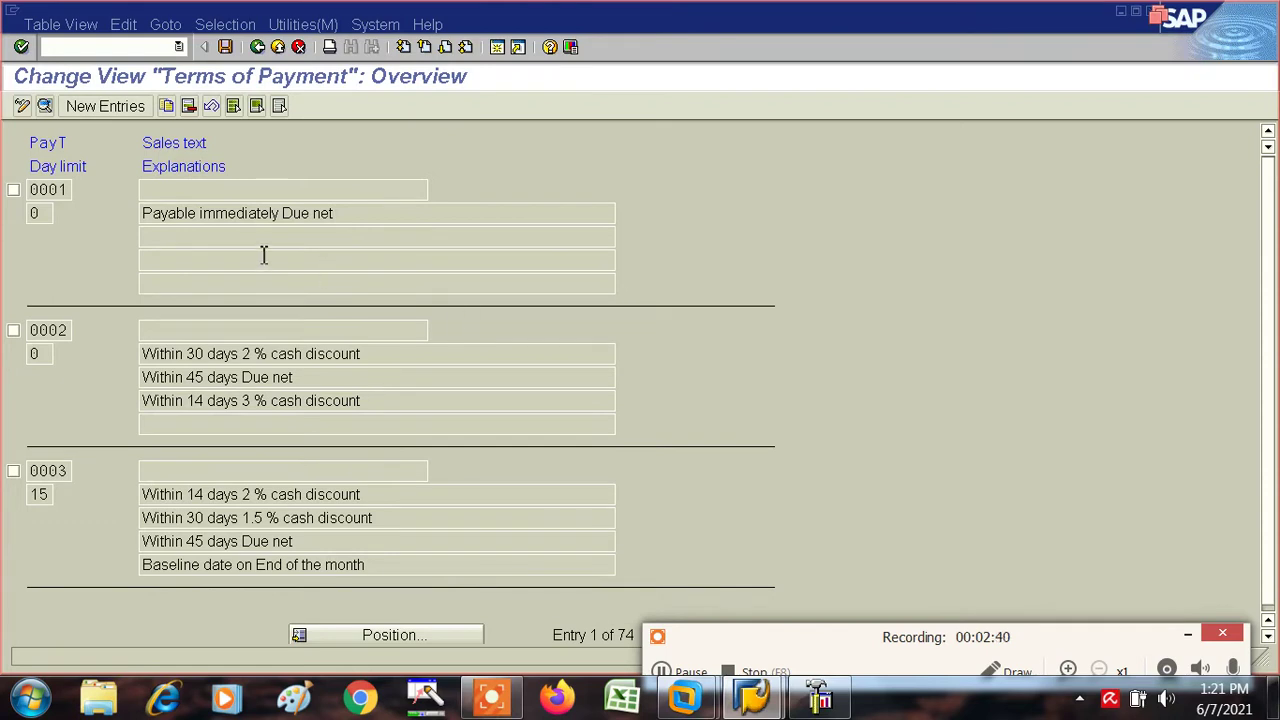
click(104, 110)
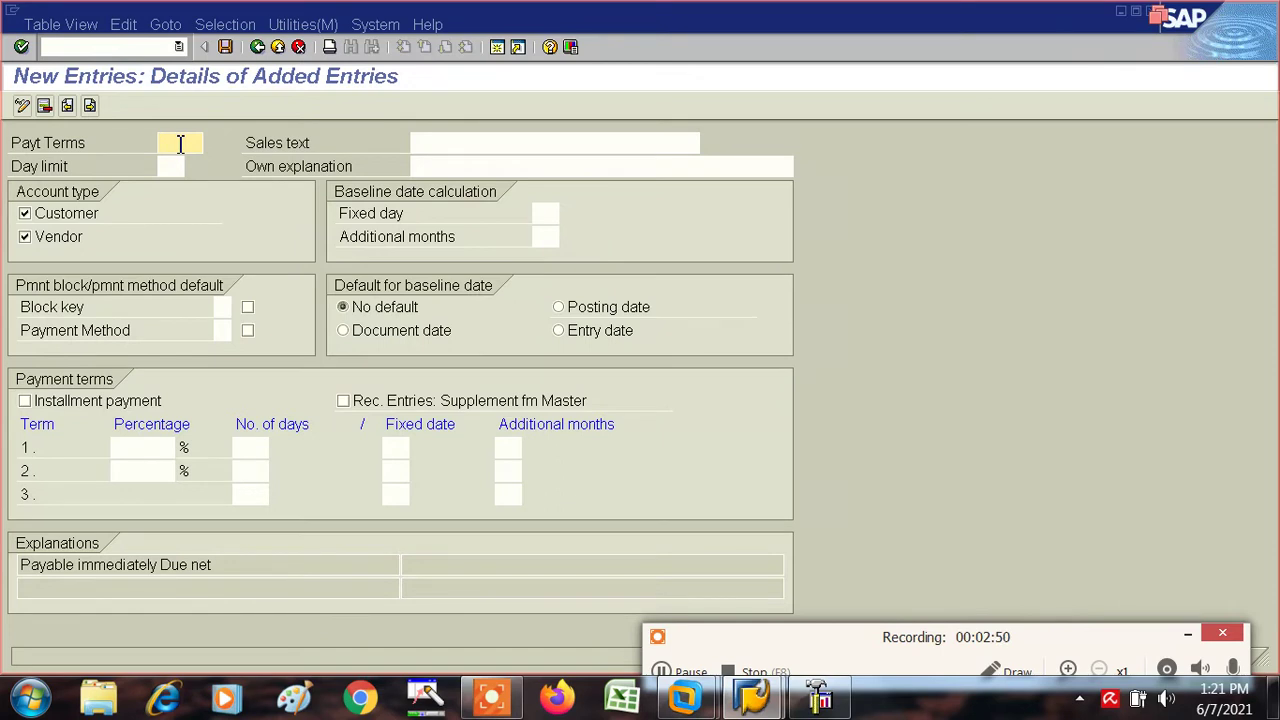
Step: Enter ZW00 as the key of the new payment terms
text(zw00)
key(Tab)
key(Tab)
key(Tab)
key(Tab)
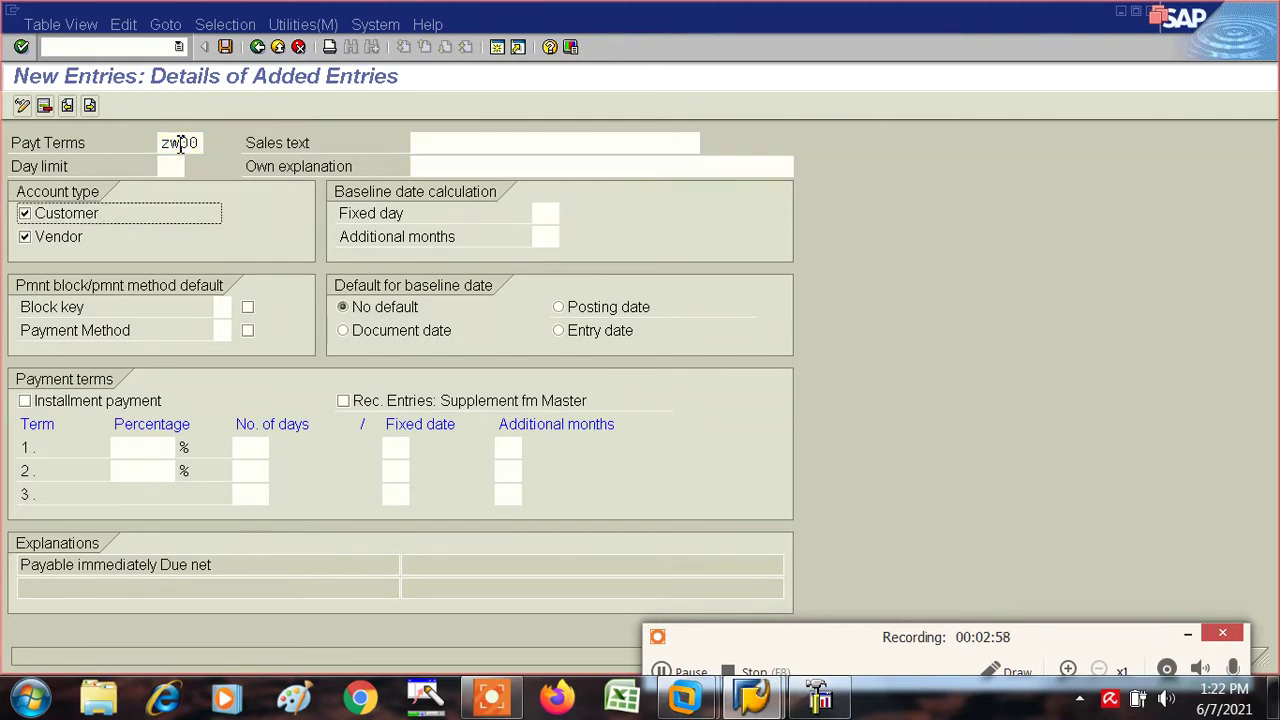
key(Tab)
key(Tab)
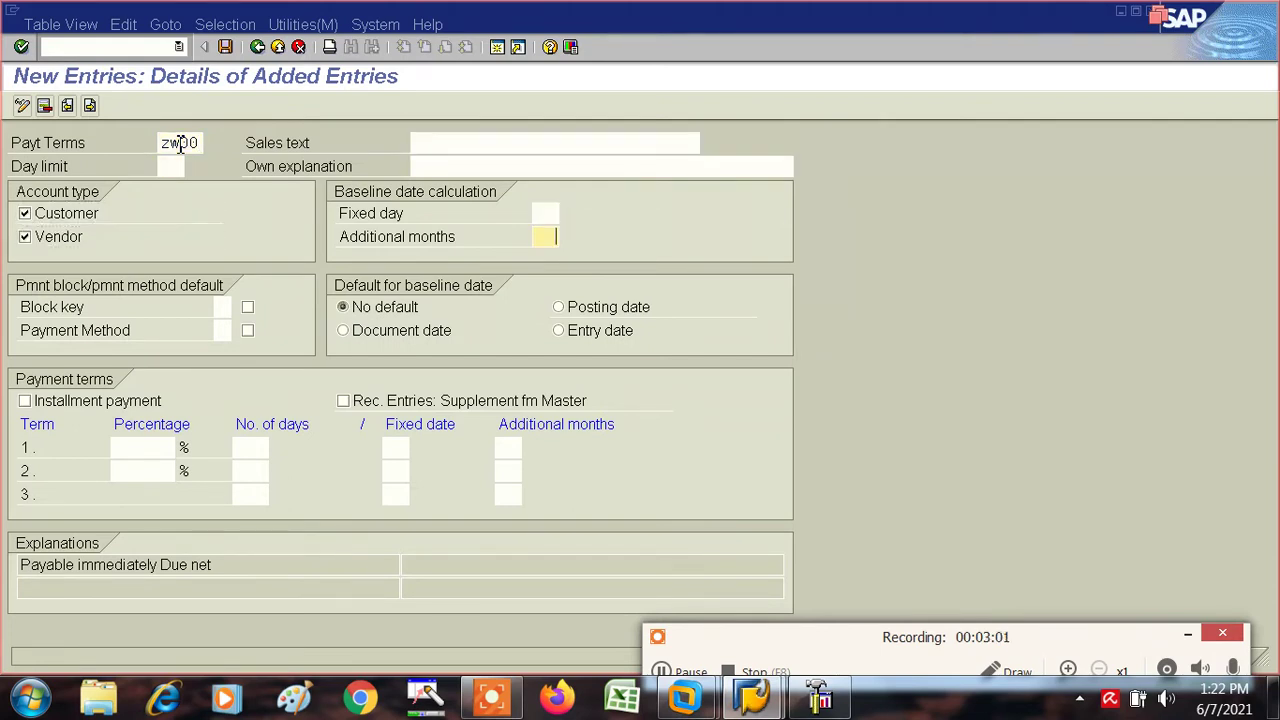
Step: Enter IMMEDIATE DUE as the payment terms' own explanation
click(434, 167)
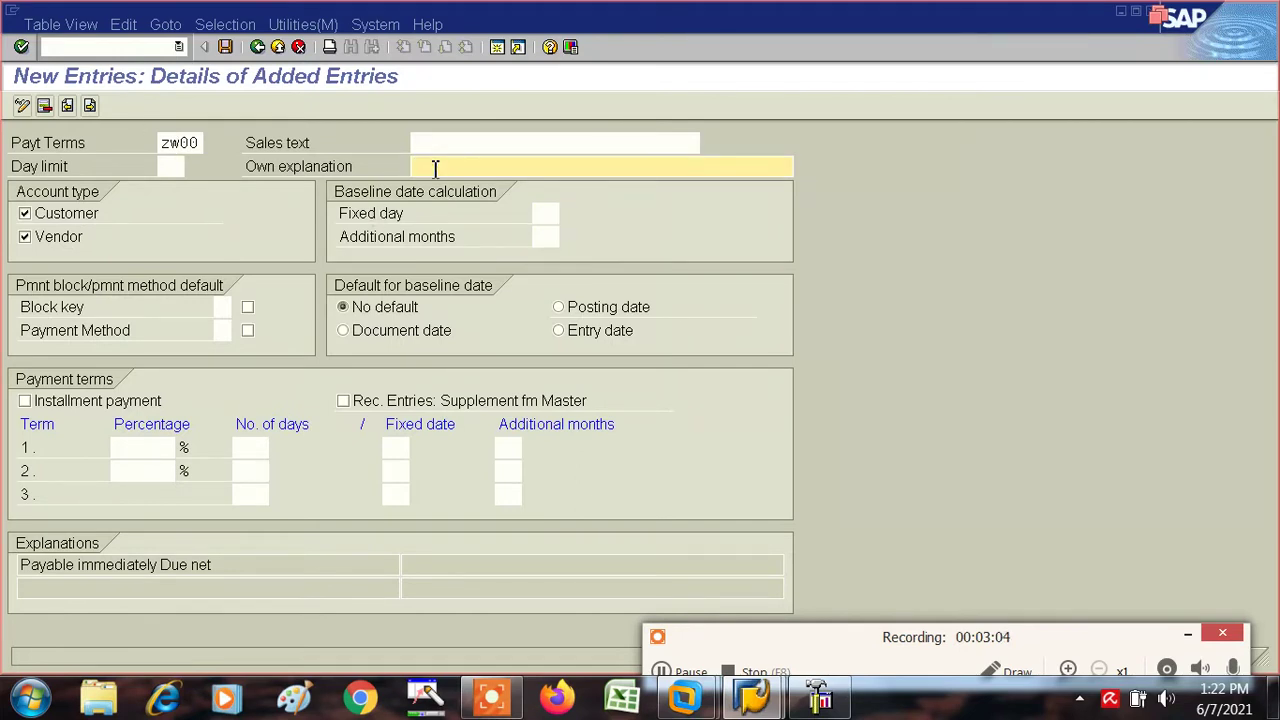
text(imm)
key(BackSpace)
key(BackSpace)
key(BackSpace)
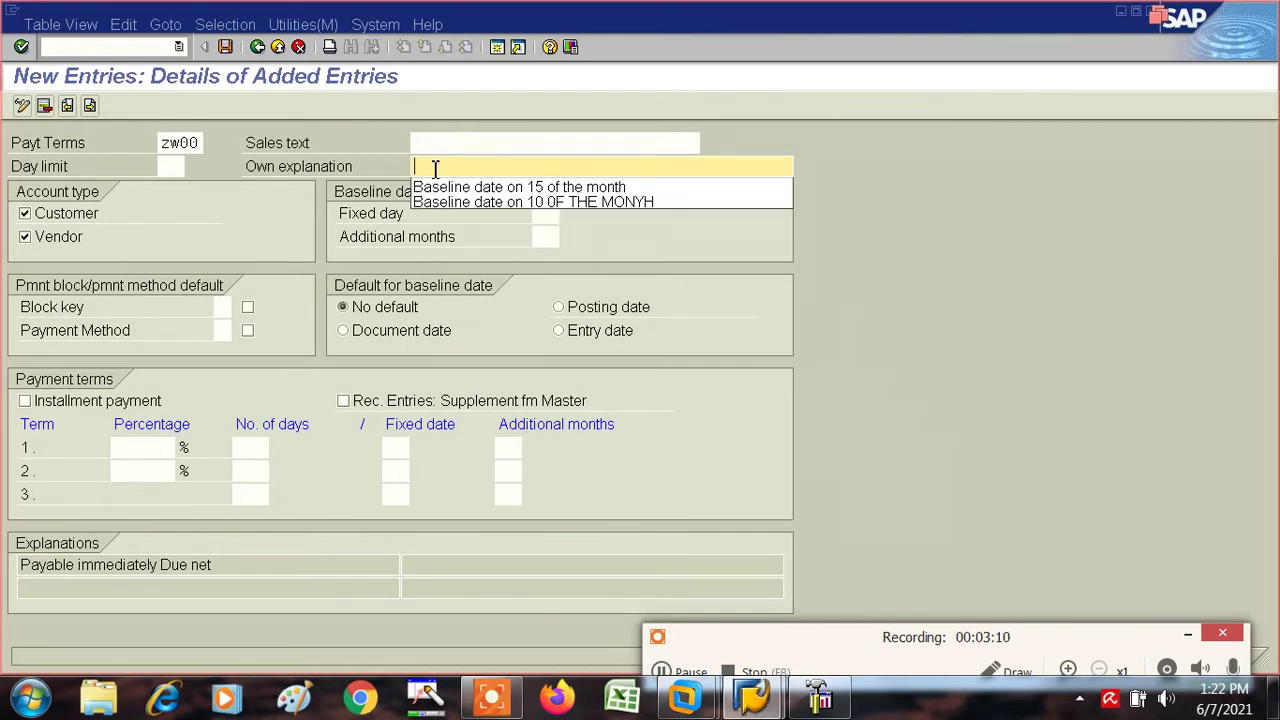
text(IMMEDI)
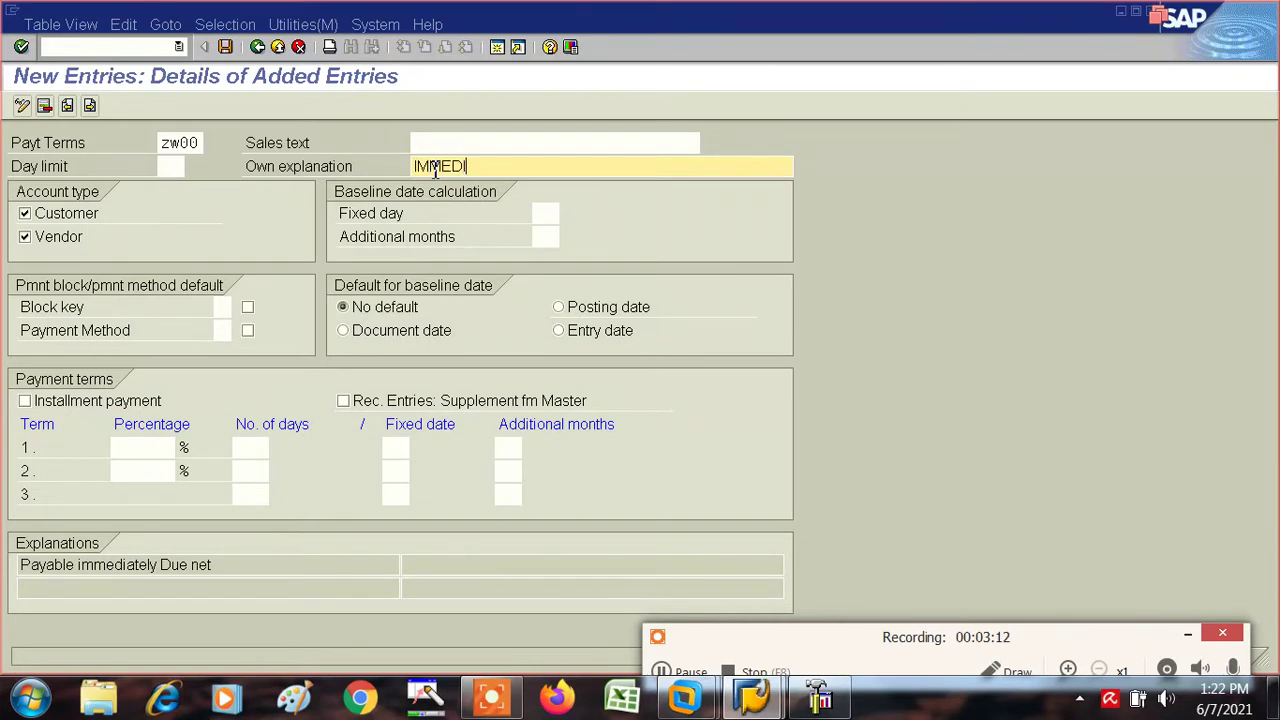
text(ATE DUE)
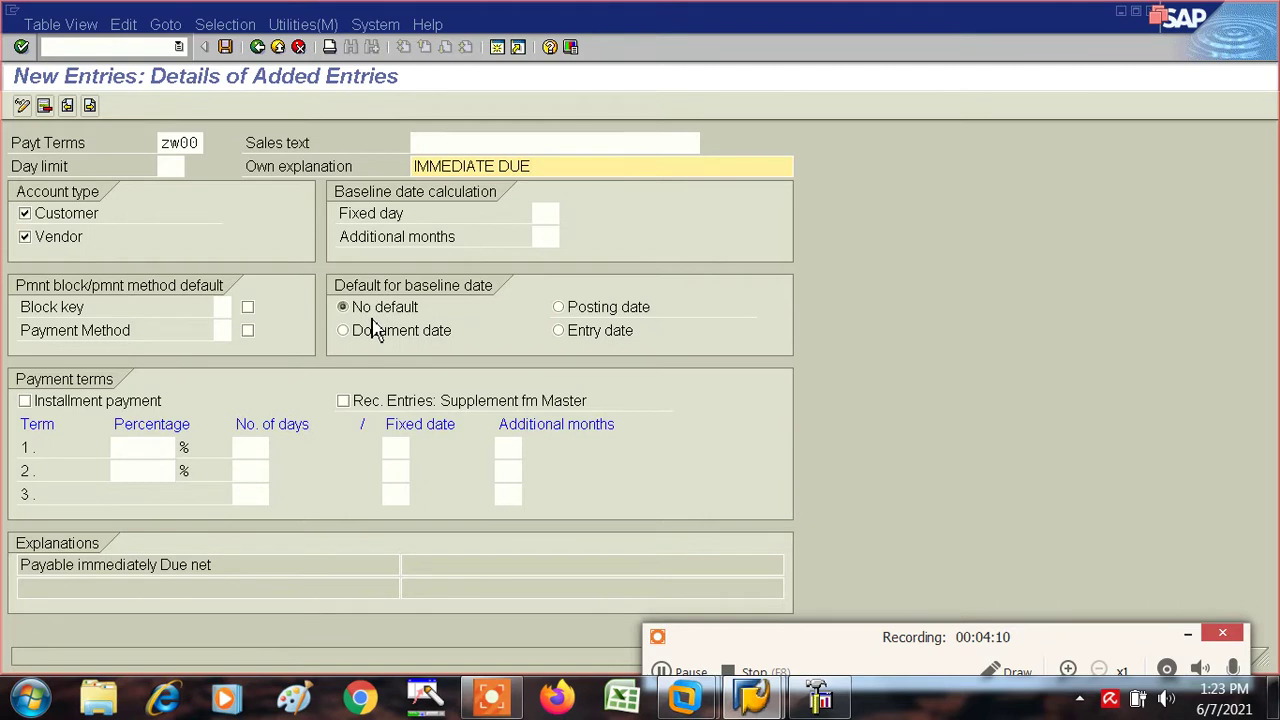
Step: Set the default for baseline date to Document date and save the payment terms under customizing request ECCK900022
click(341, 332)
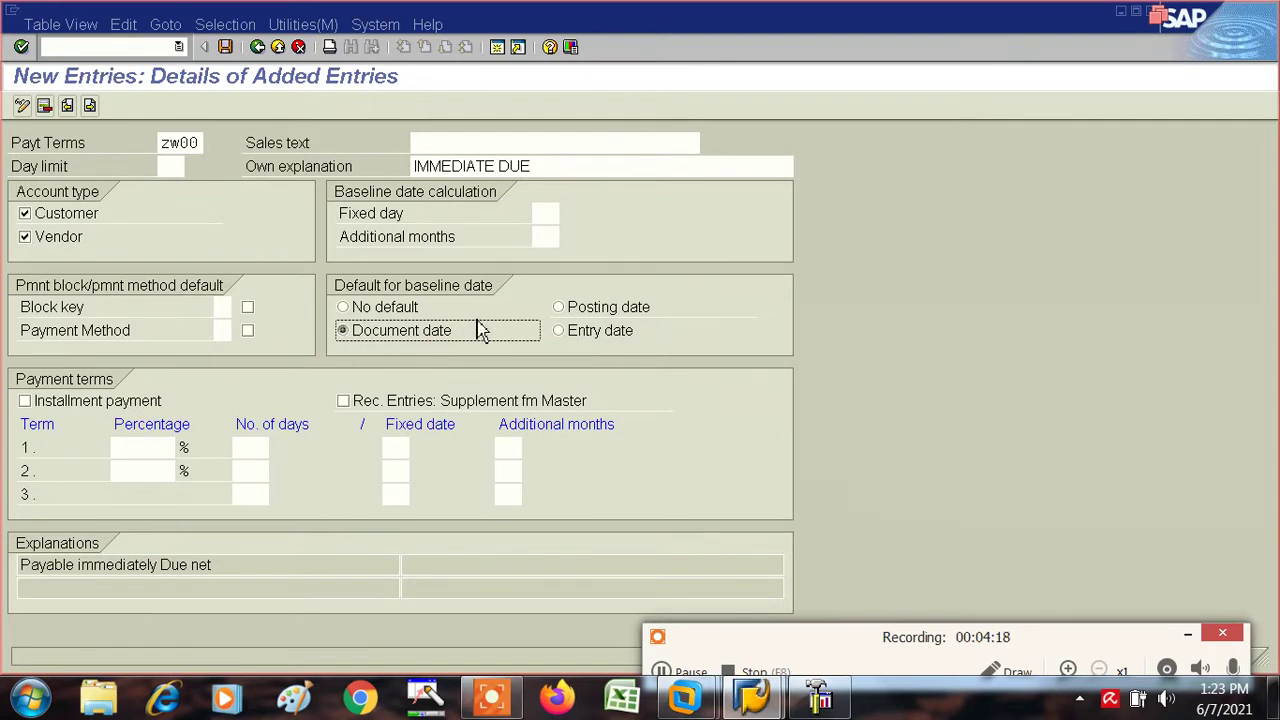
click(559, 310)
click(559, 310)
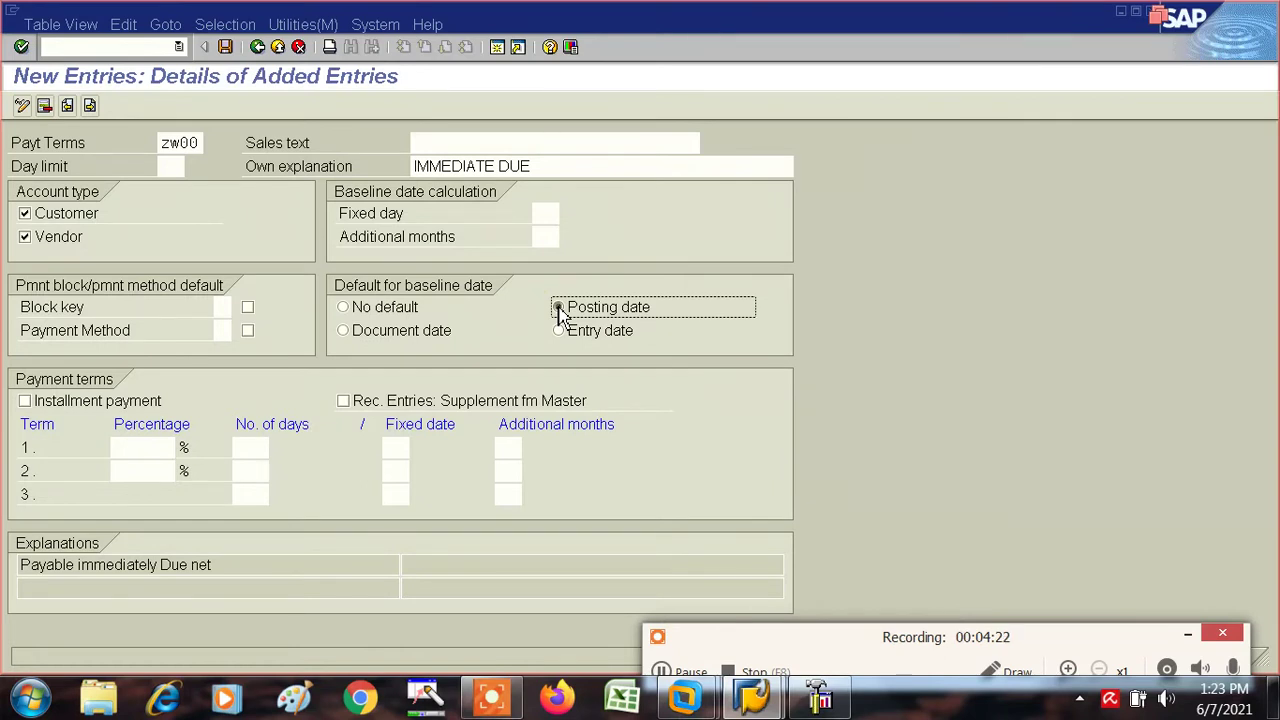
click(559, 335)
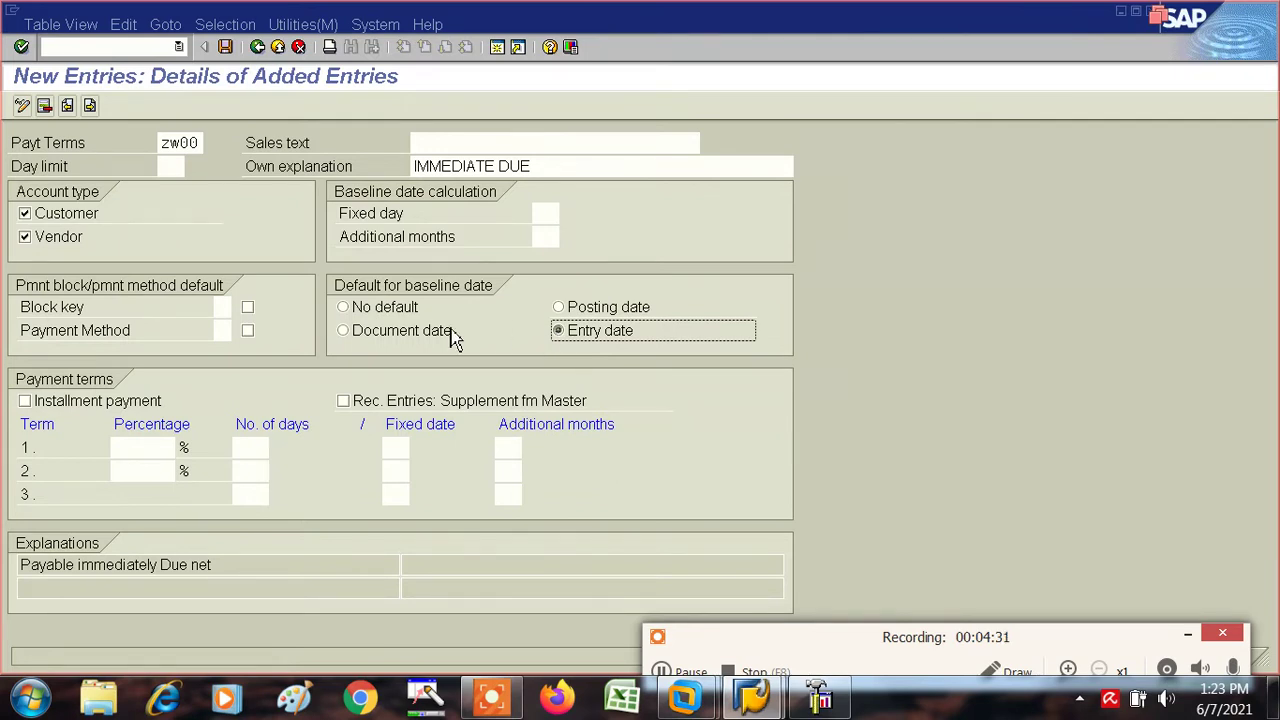
click(345, 332)
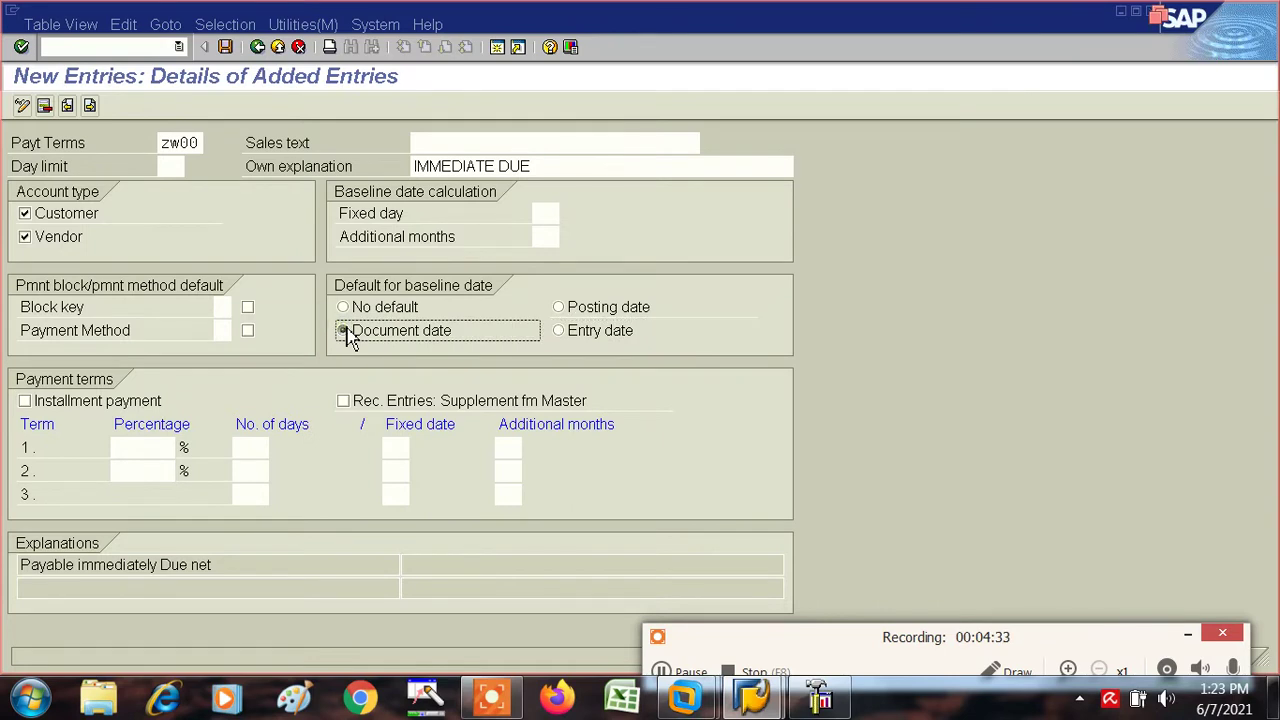
click(227, 49)
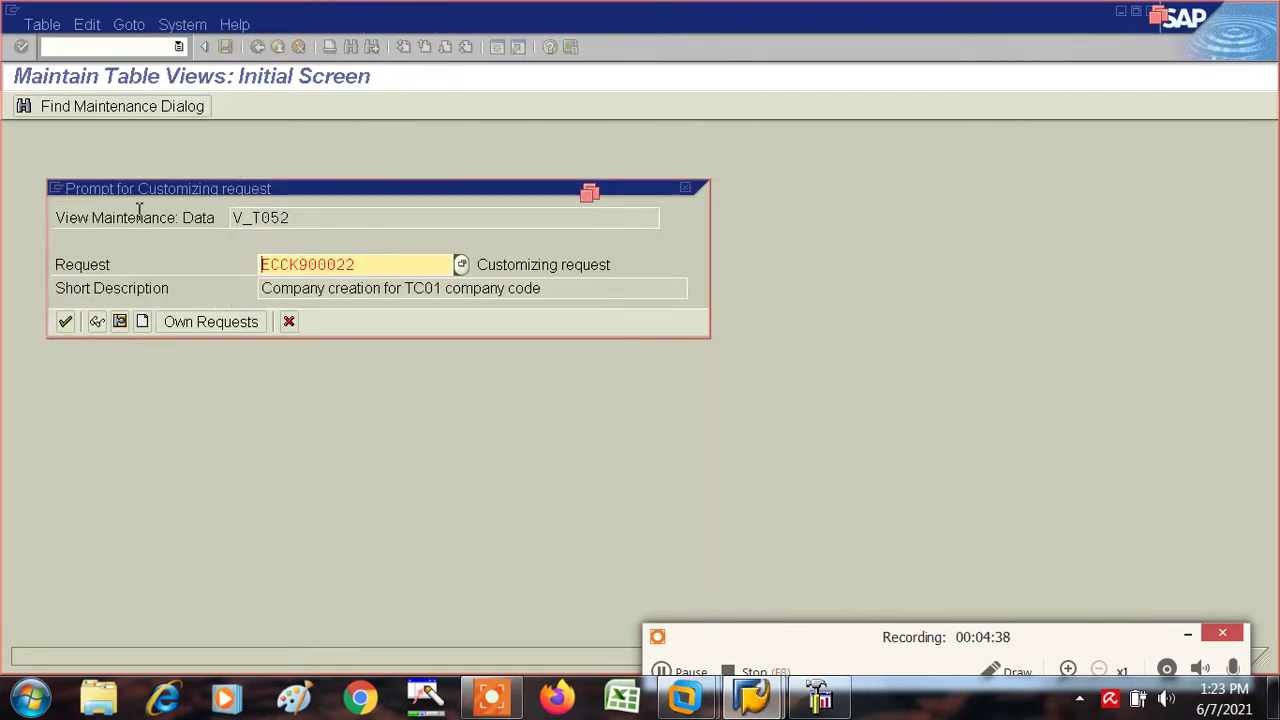
click(65, 321)
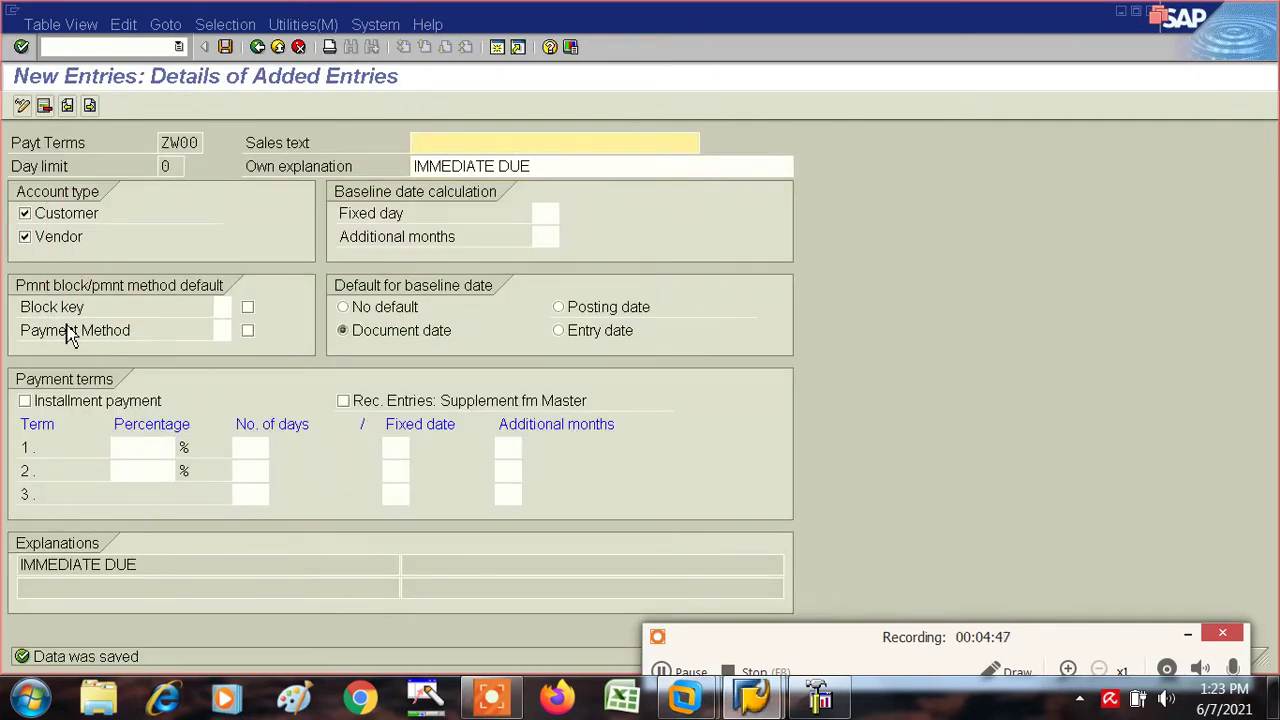
Step: Open transaction FK02 in a new session to change a vendor
click(499, 50)
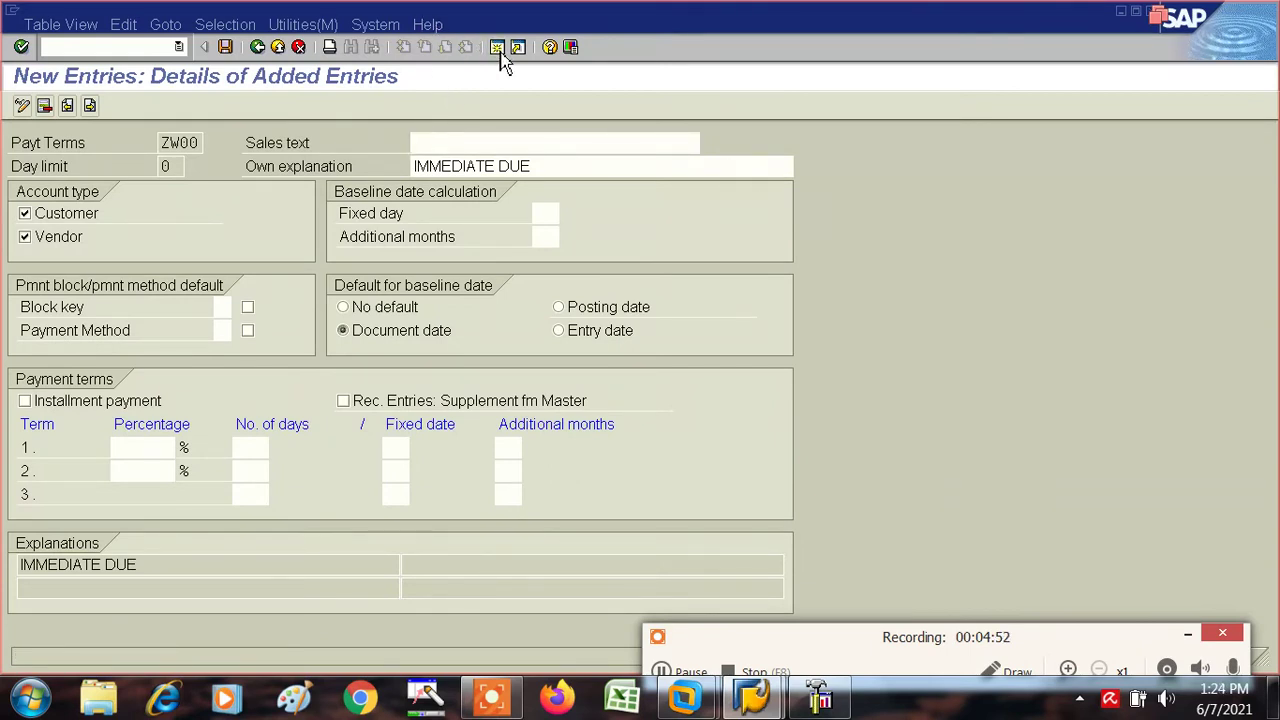
click(498, 50)
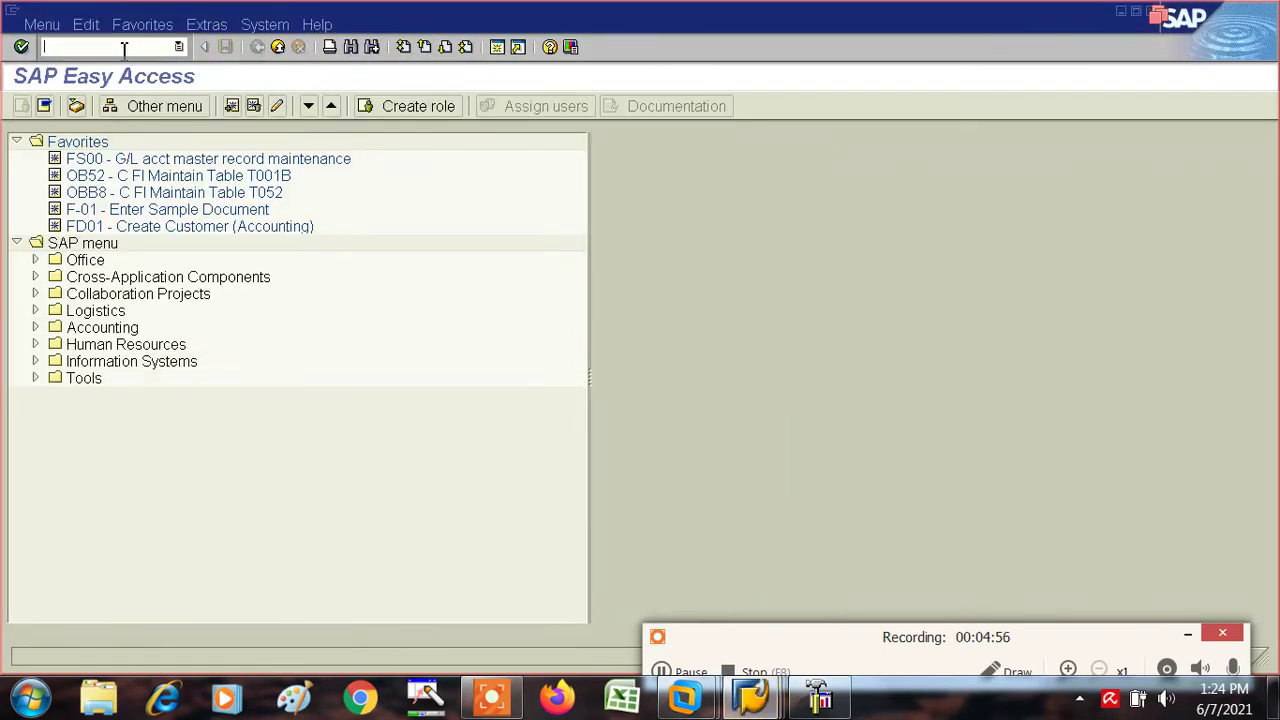
text(FK02)
key(Return)
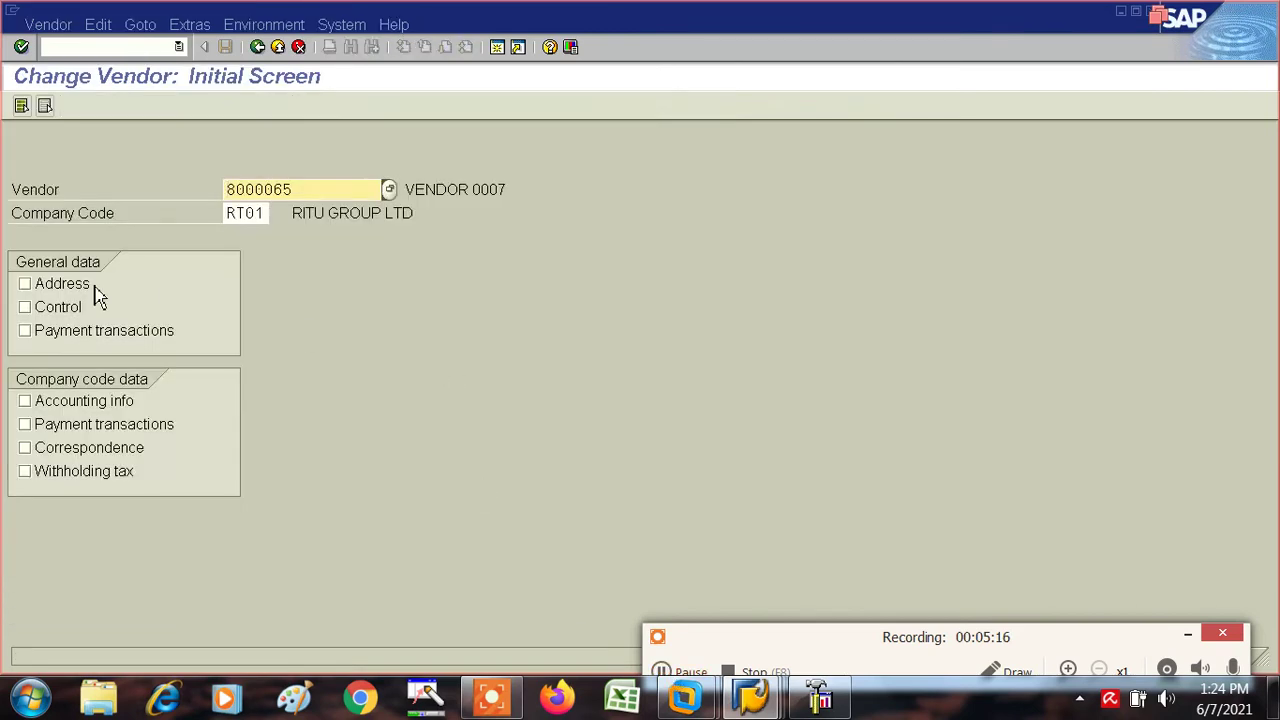
Step: In the company code payment transactions of VENDOR 0007, set the payment terms to ZW00 and save
click(25, 425)
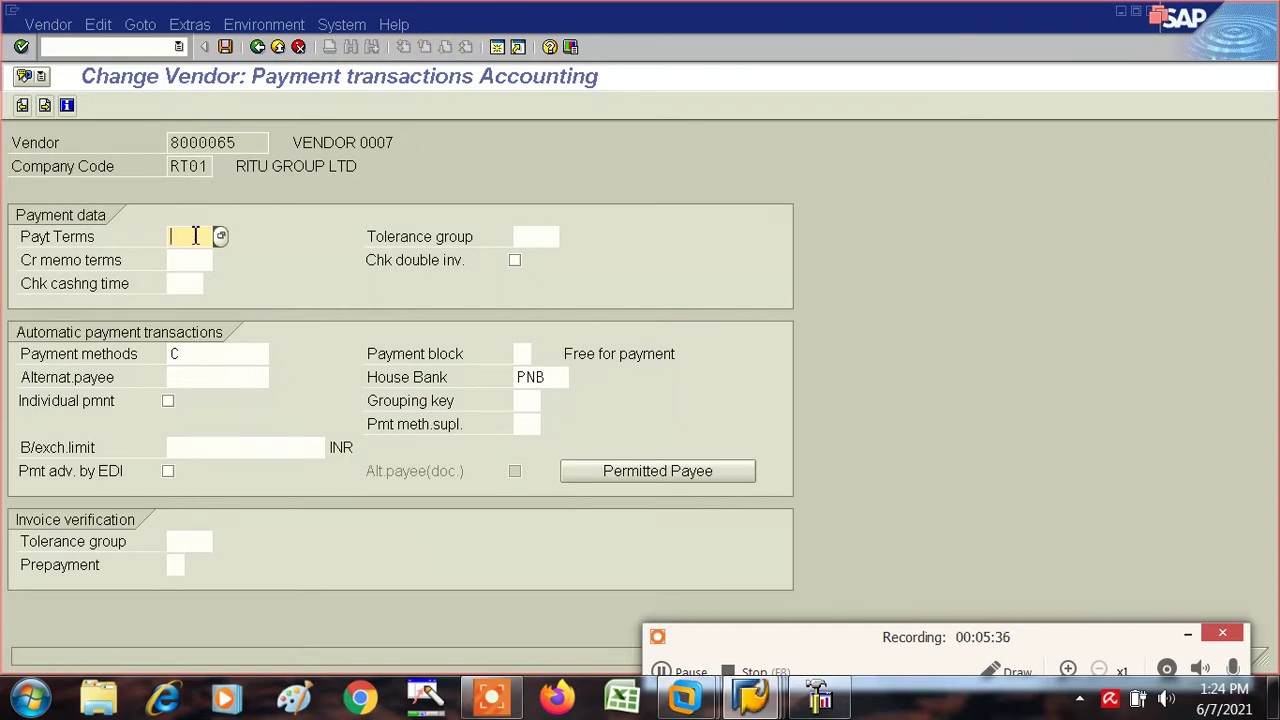
text(ZW00)
key(Return)
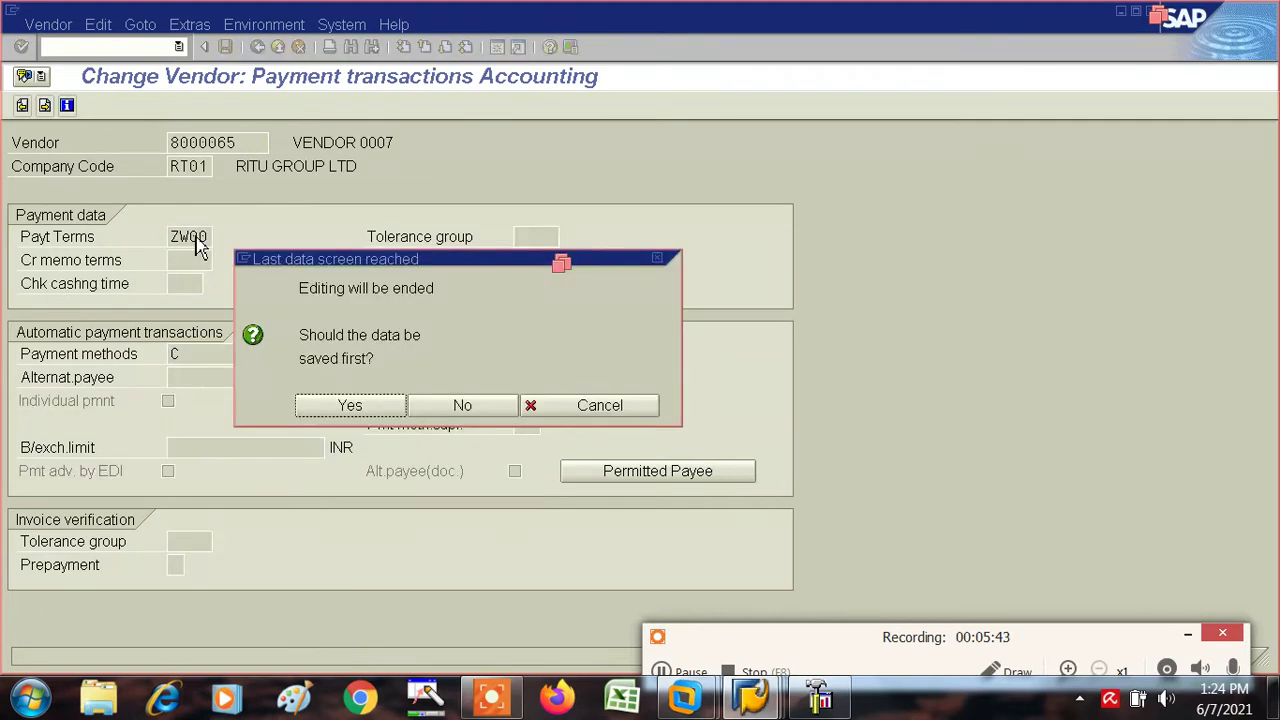
click(350, 406)
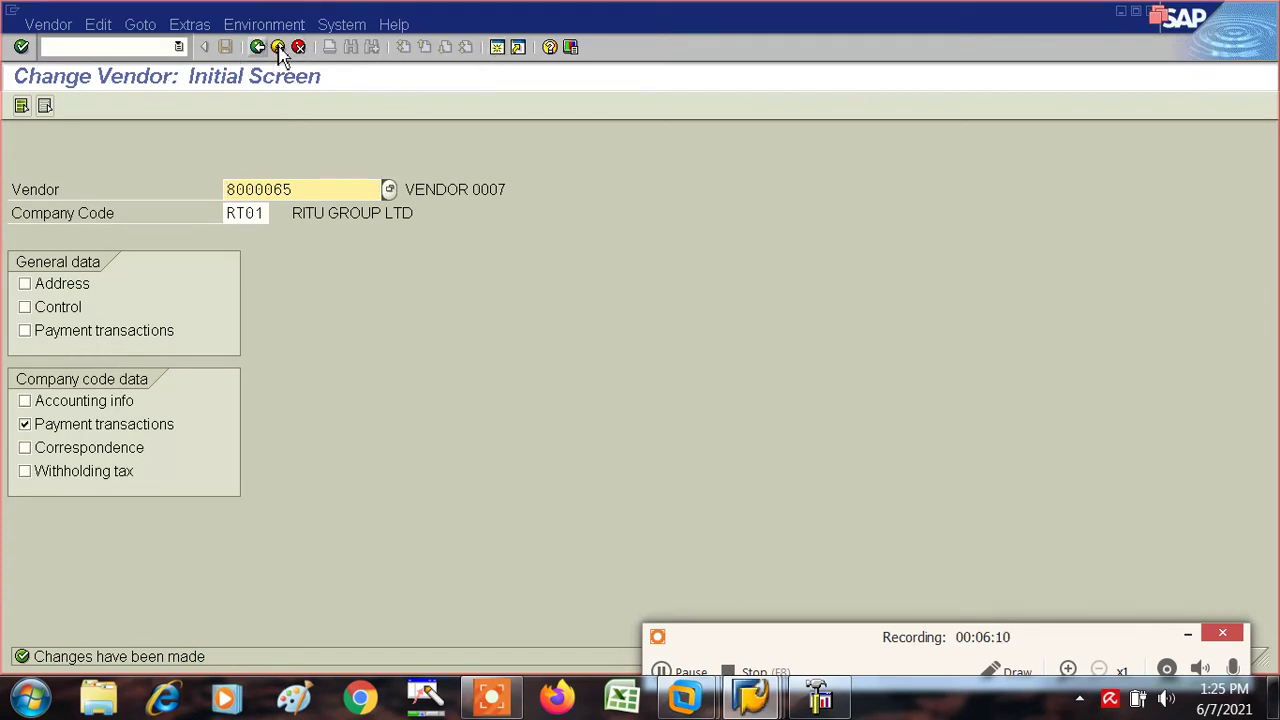
Step: Open the Enter Vendor Invoice transaction for company code RT01 in a new session
click(497, 47)
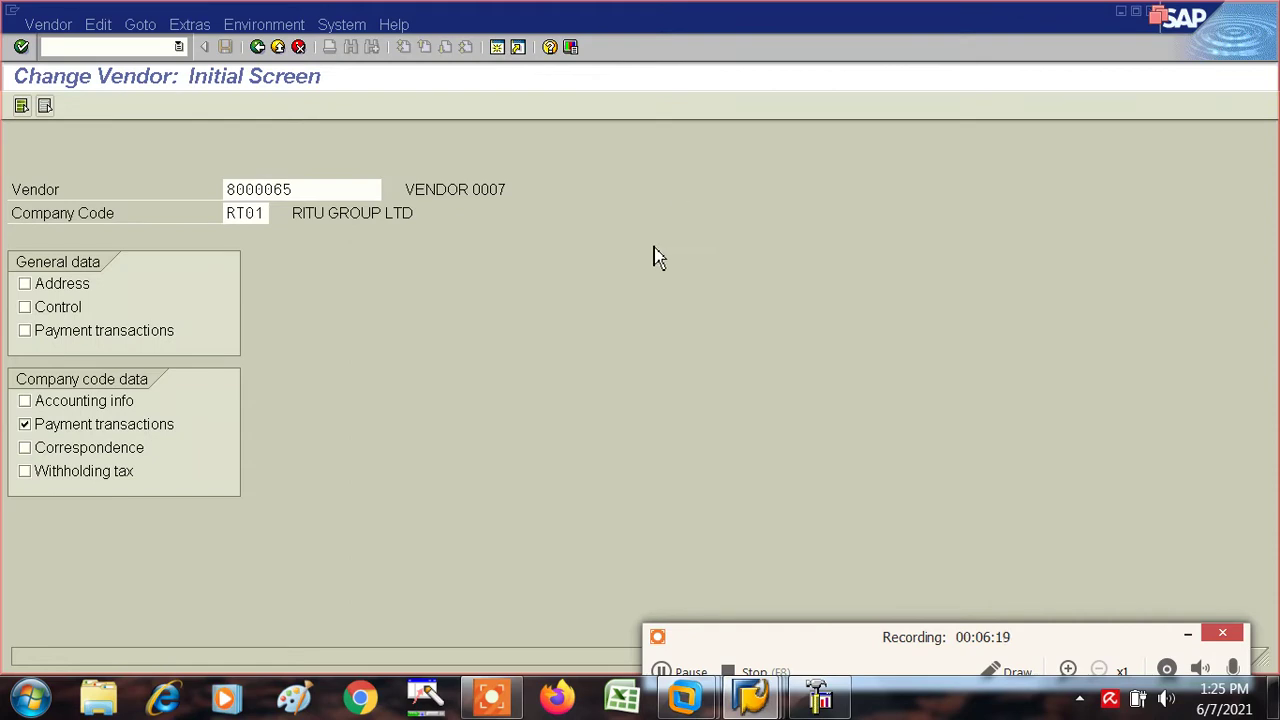
click(497, 47)
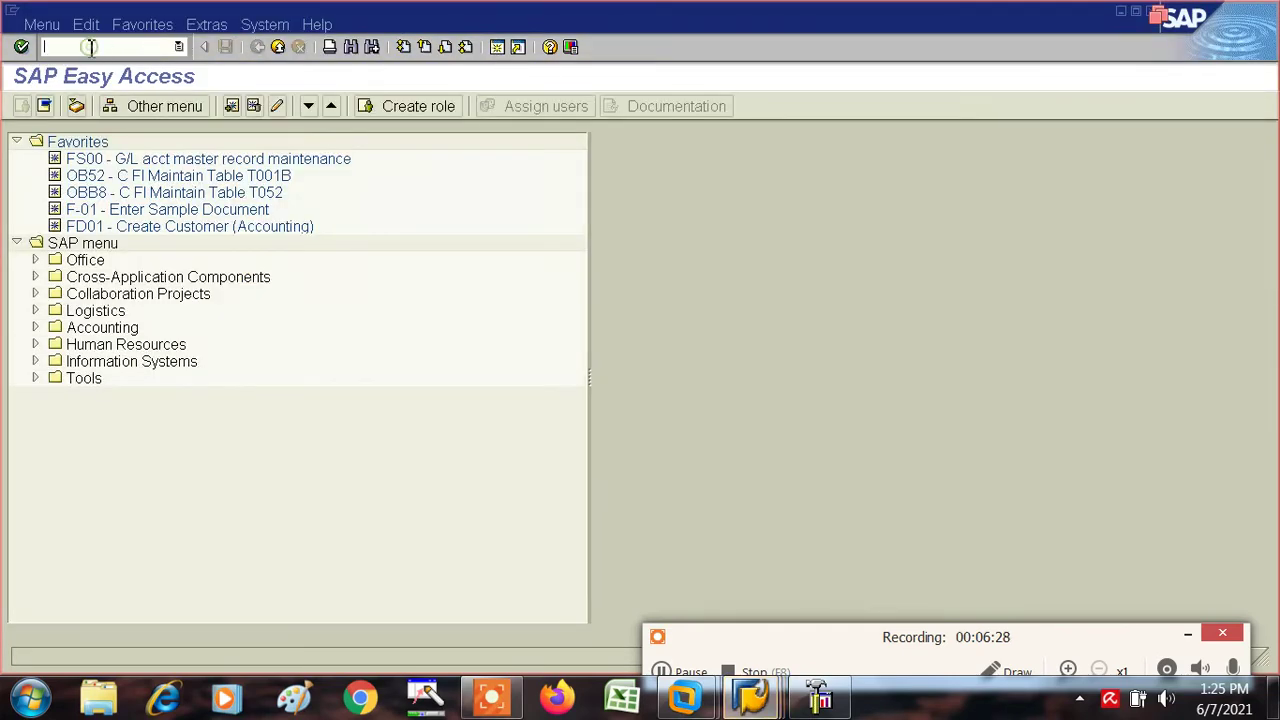
text(F)
text(S00)
key(Return)
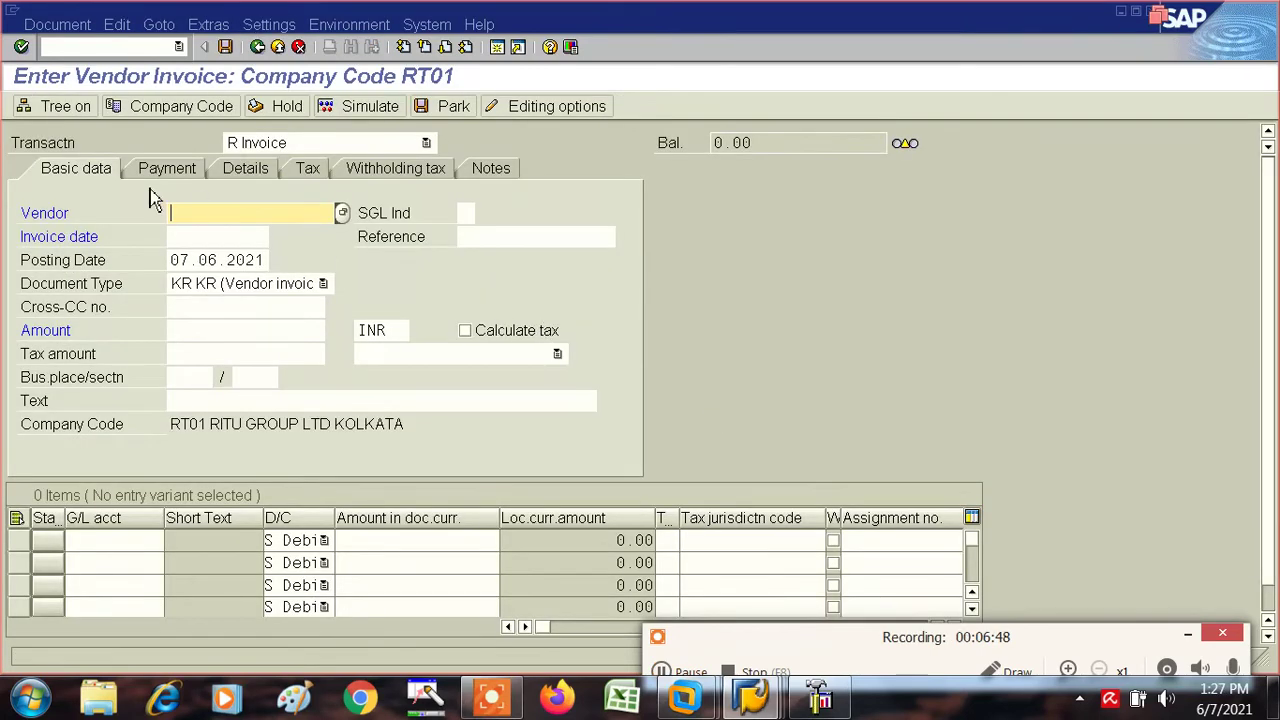
Step: Choose VENDOR 0007's account as the invoice vendor and set the invoice date to 03.06.2021
click(190, 213)
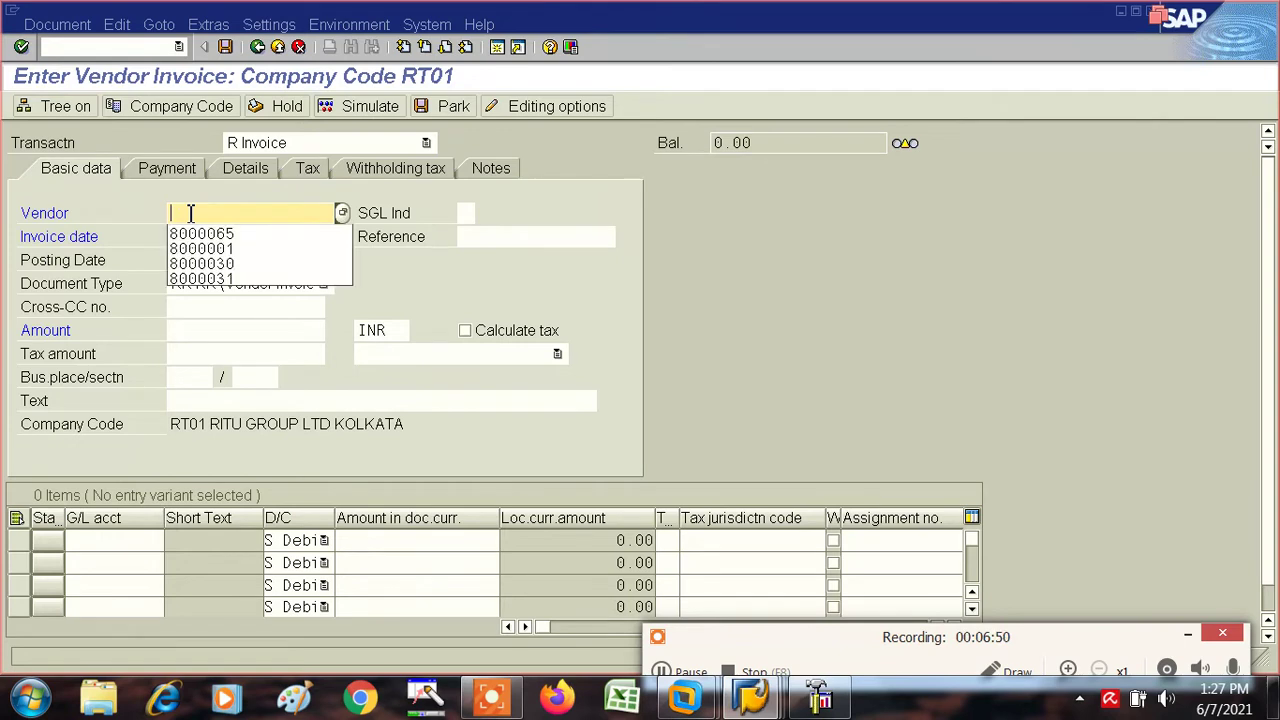
click(193, 233)
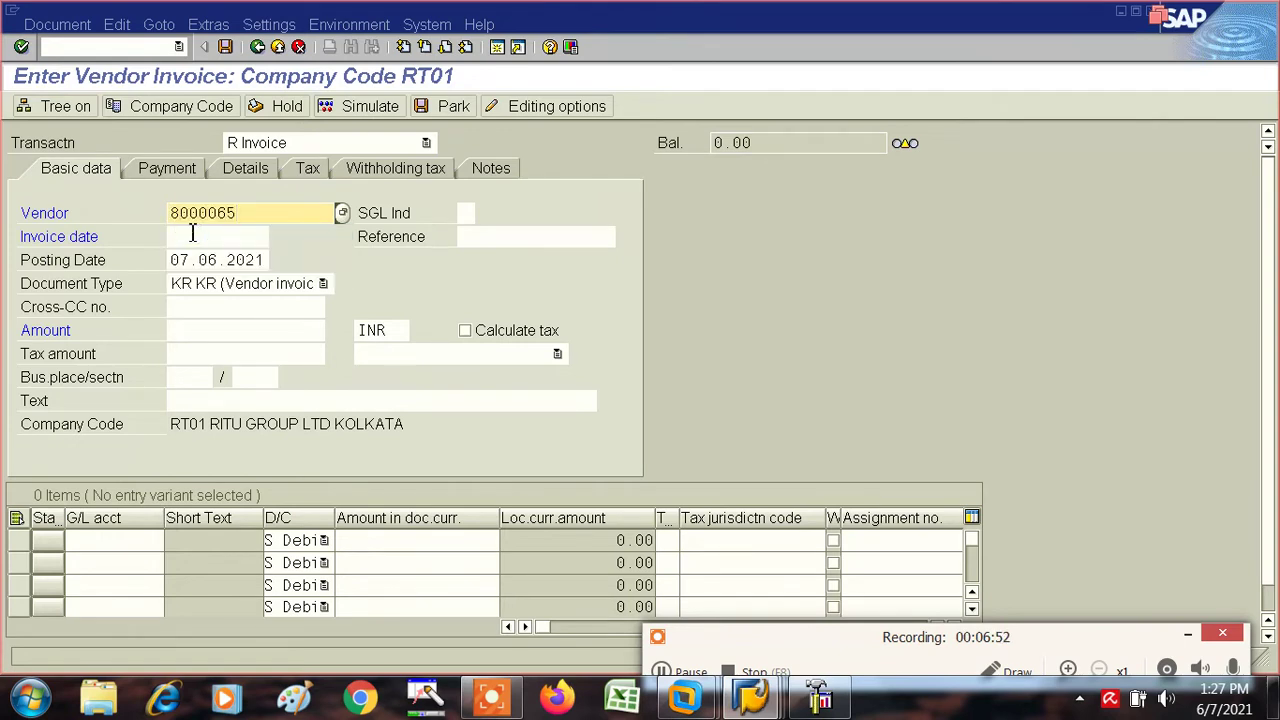
click(193, 235)
click(193, 235)
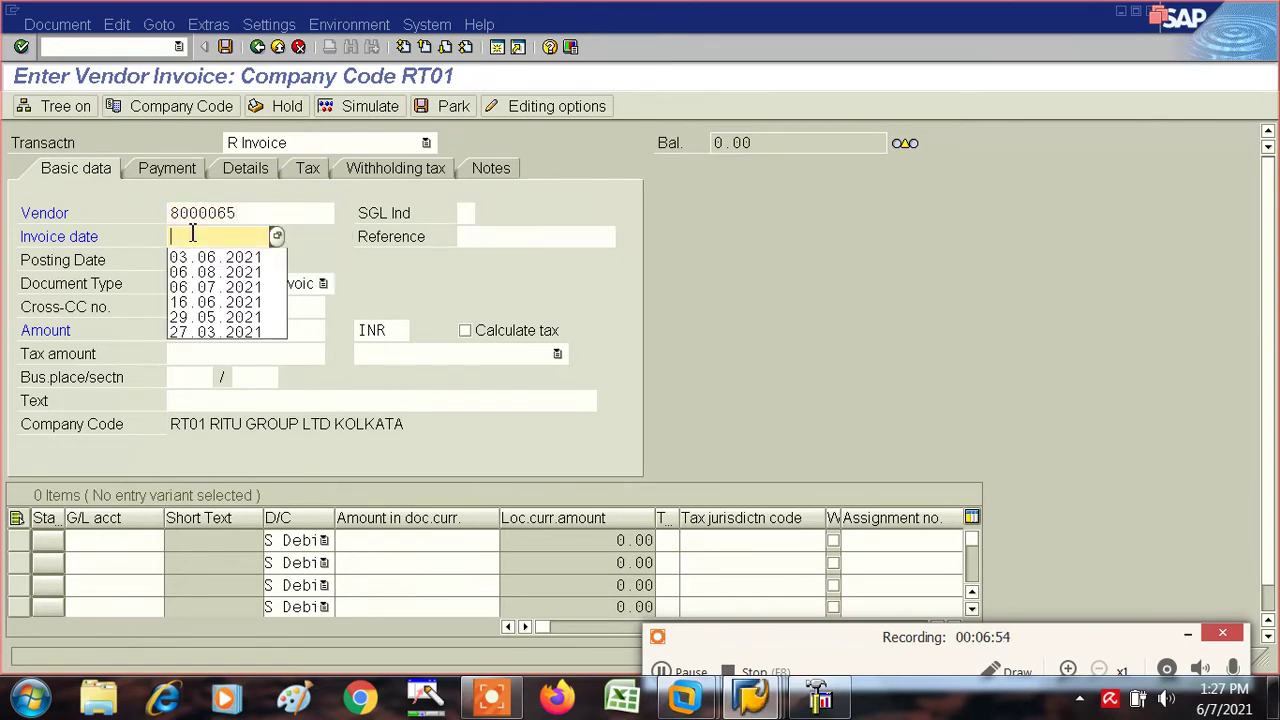
click(200, 254)
click(209, 258)
Step: Set the invoice amount to 900 INR
key(Tab)
key(Tab)
key(Tab)
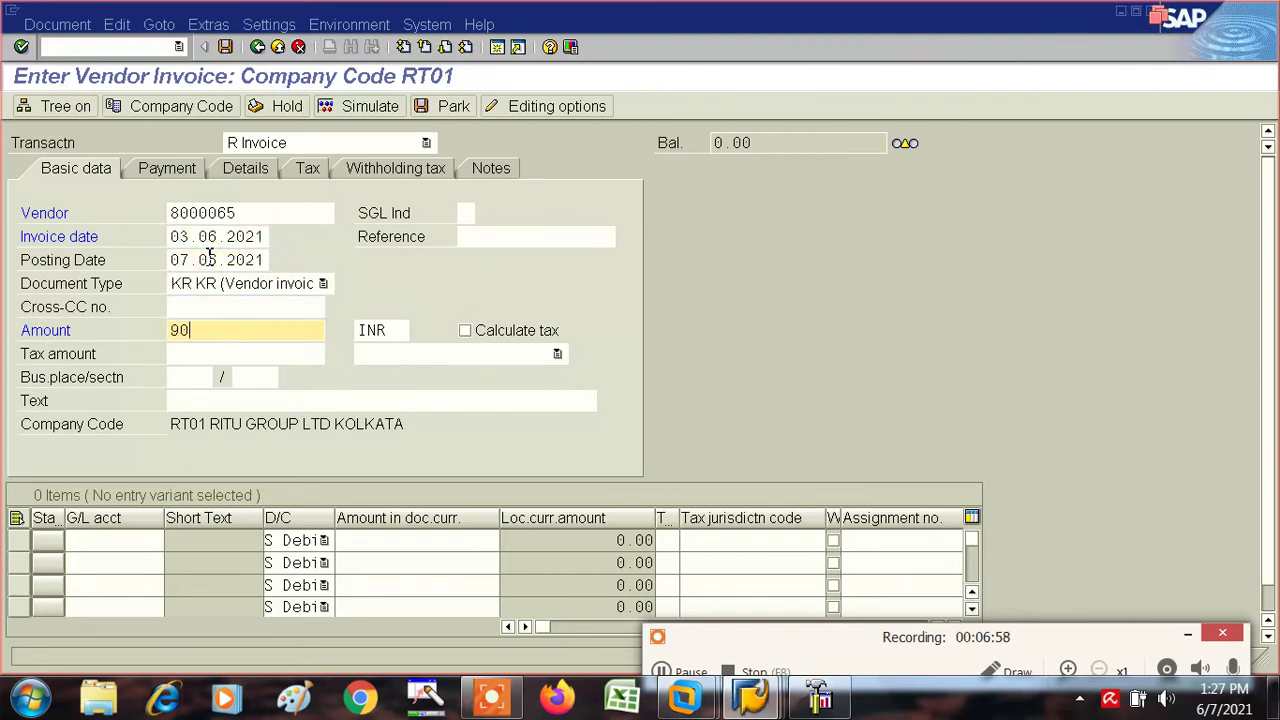
key(Tab)
key(Tab)
key(Tab)
key(Tab)
key(Tab)
key(Tab)
key(Tab)
key(Tab)
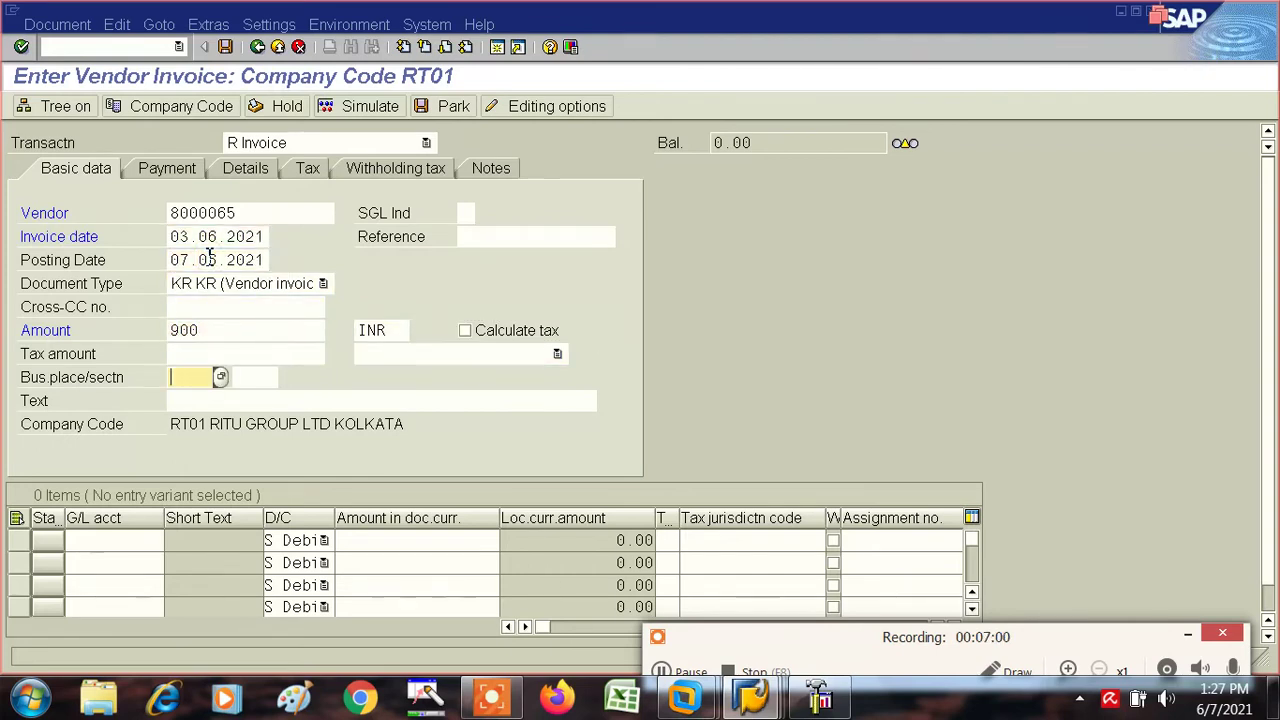
key(Tab)
key(Tab)
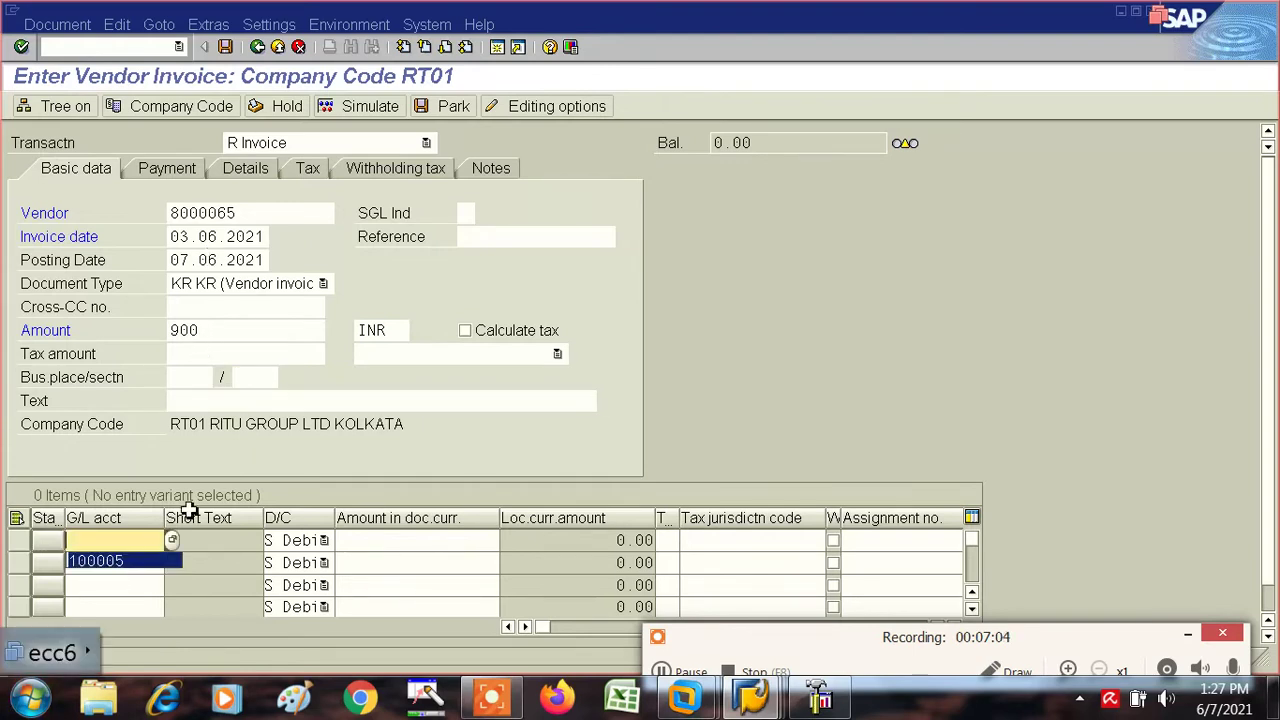
Step: Fill the first line item with G/L account 100005 and * as the amount in document currency
click(96, 563)
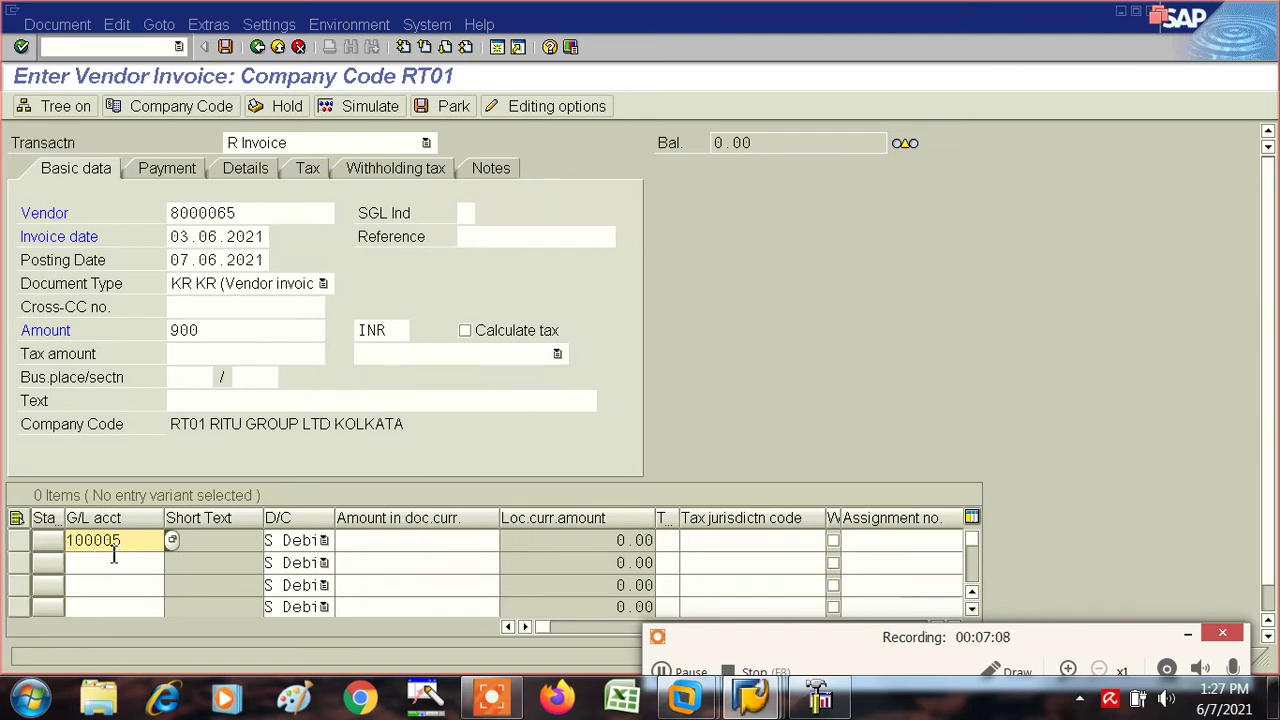
key(Tab)
key(Tab)
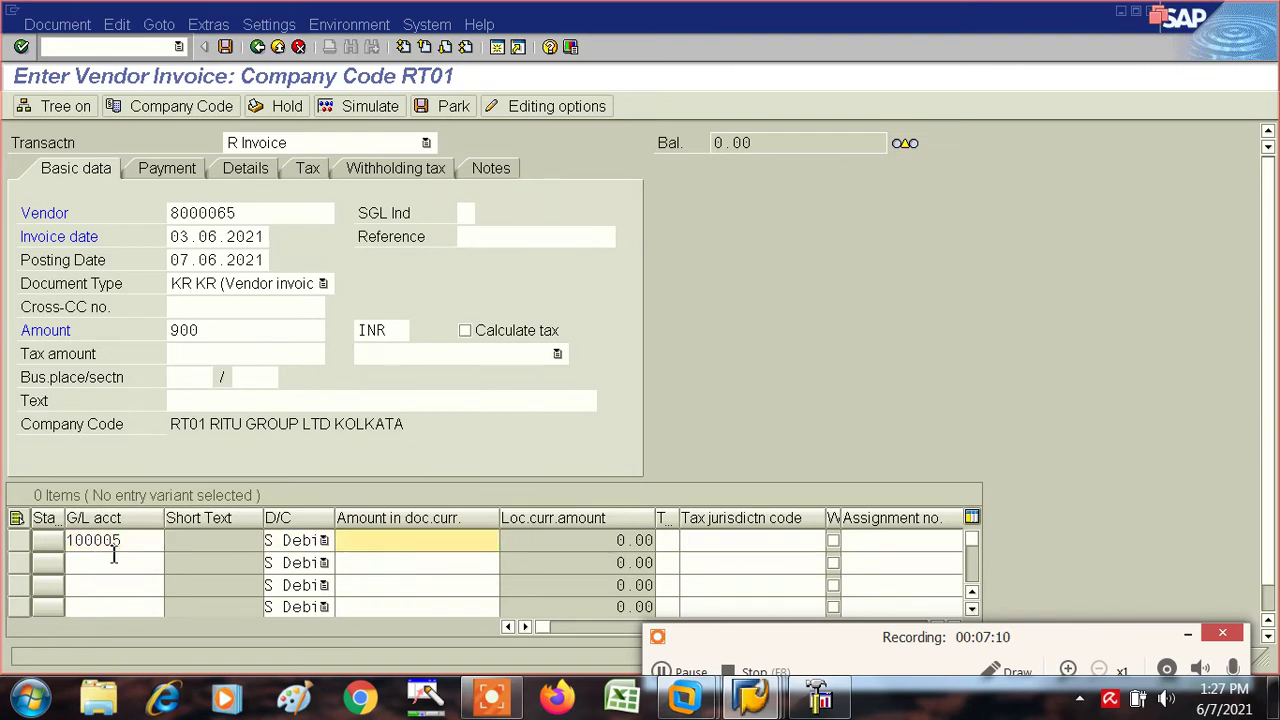
key(Tab)
key(Tab)
key(Tab)
key(Tab)
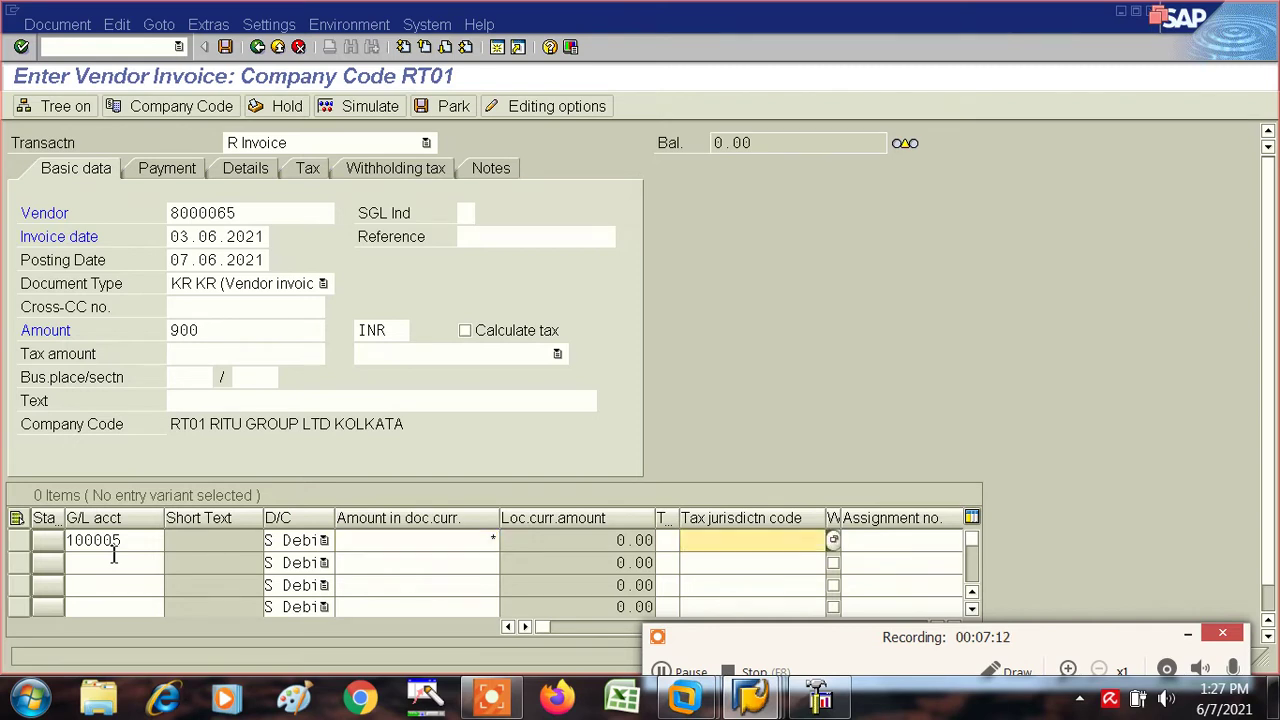
Step: Assign cost center RT101 to the first invoice line item
key(Tab)
key(Tab)
key(Tab)
key(Tab)
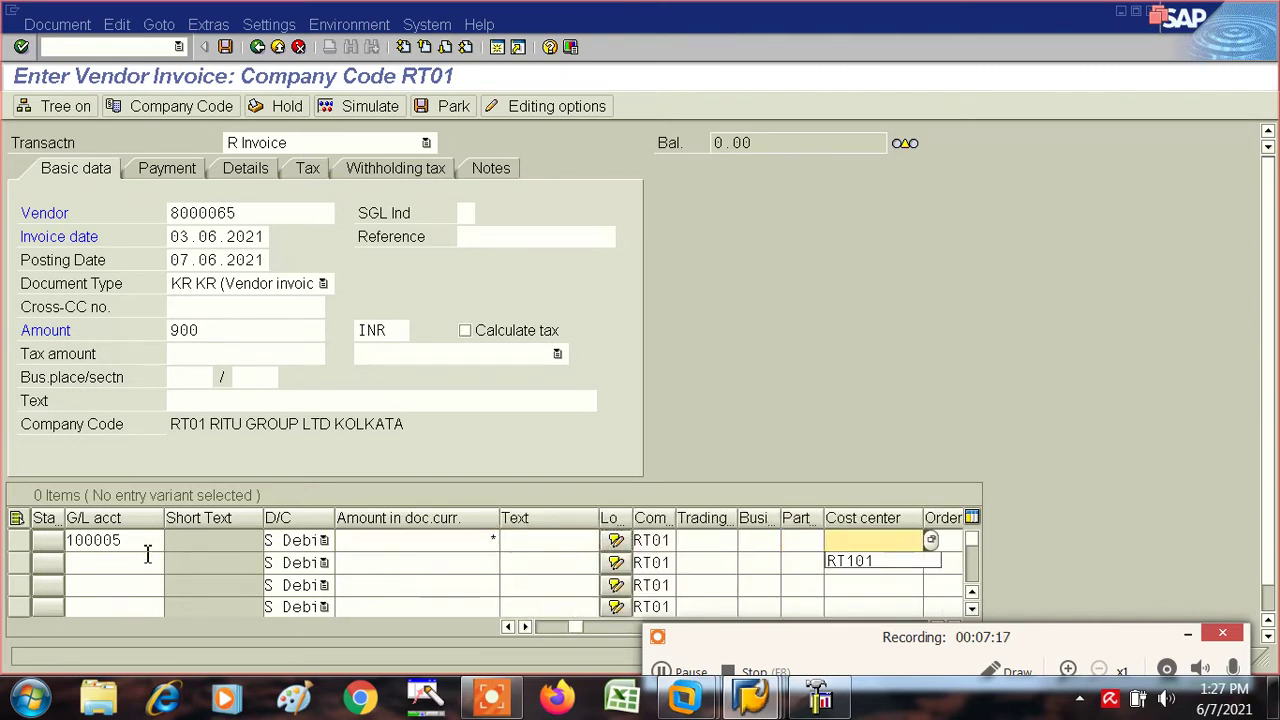
click(876, 566)
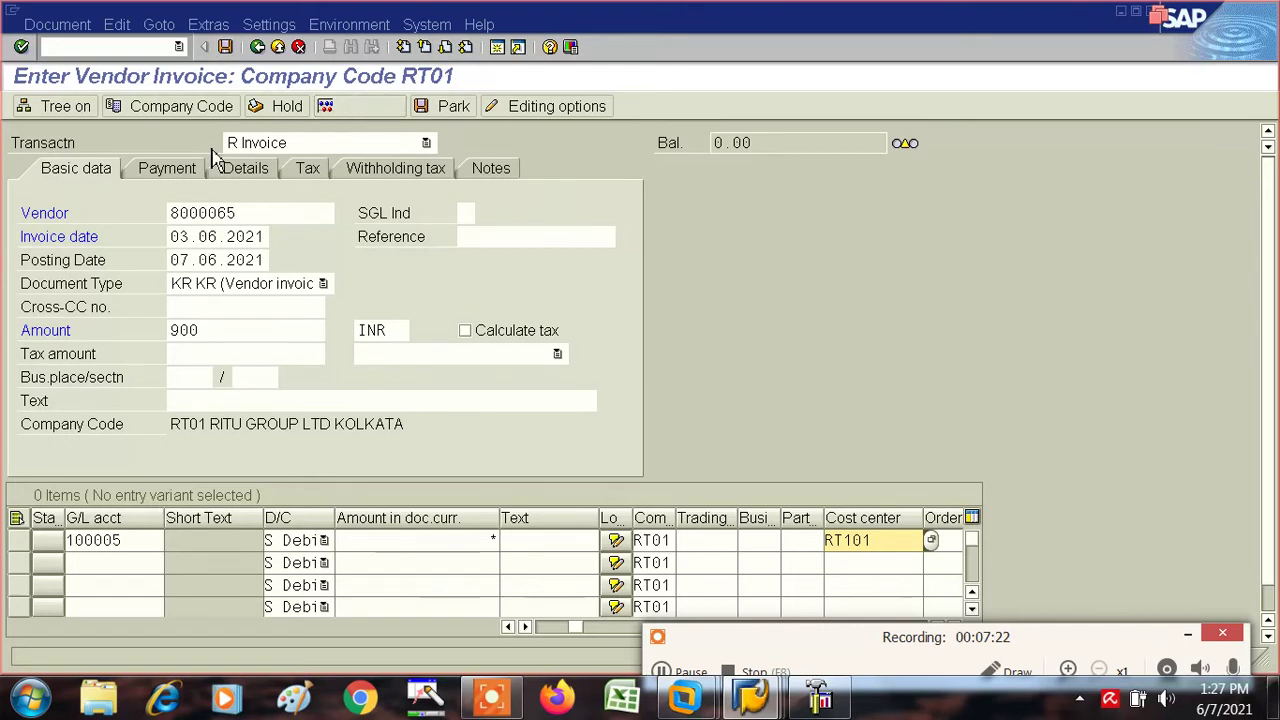
Step: Compare the invoice's baseline and due dates with its invoice date and with the baseline date default of payment terms ZW00
click(167, 172)
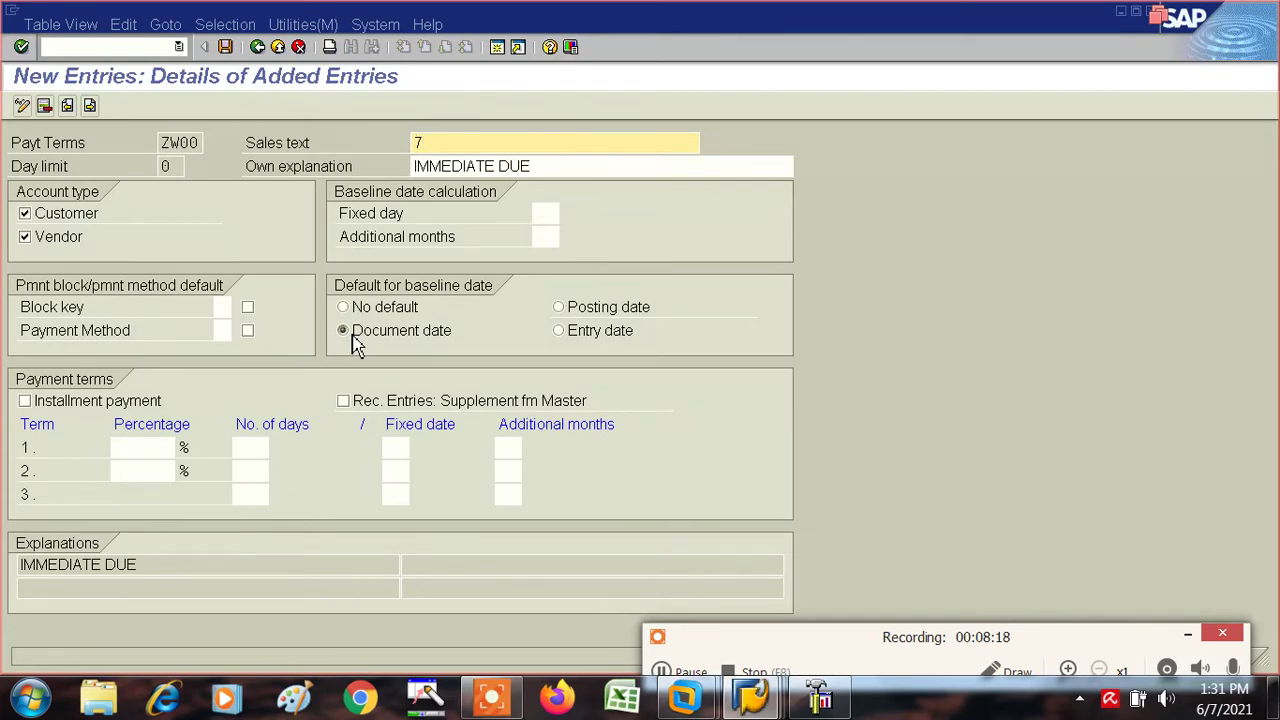
key(alt+Tab)
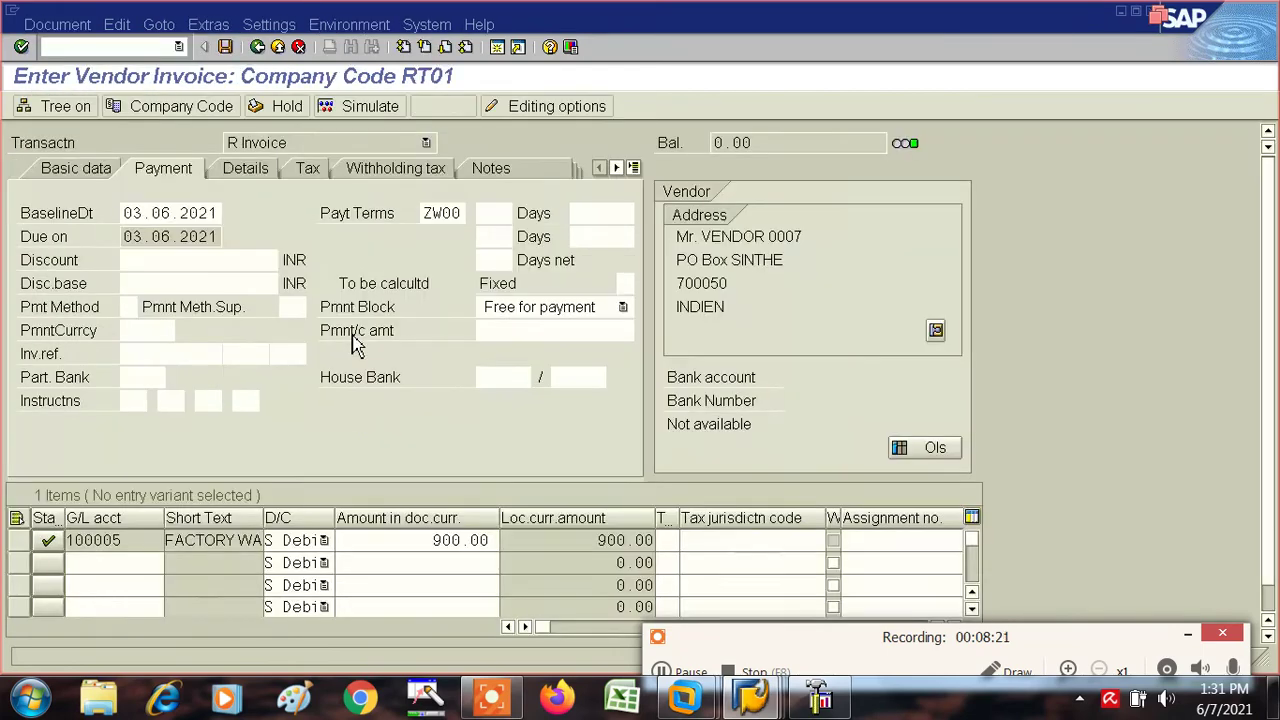
click(72, 170)
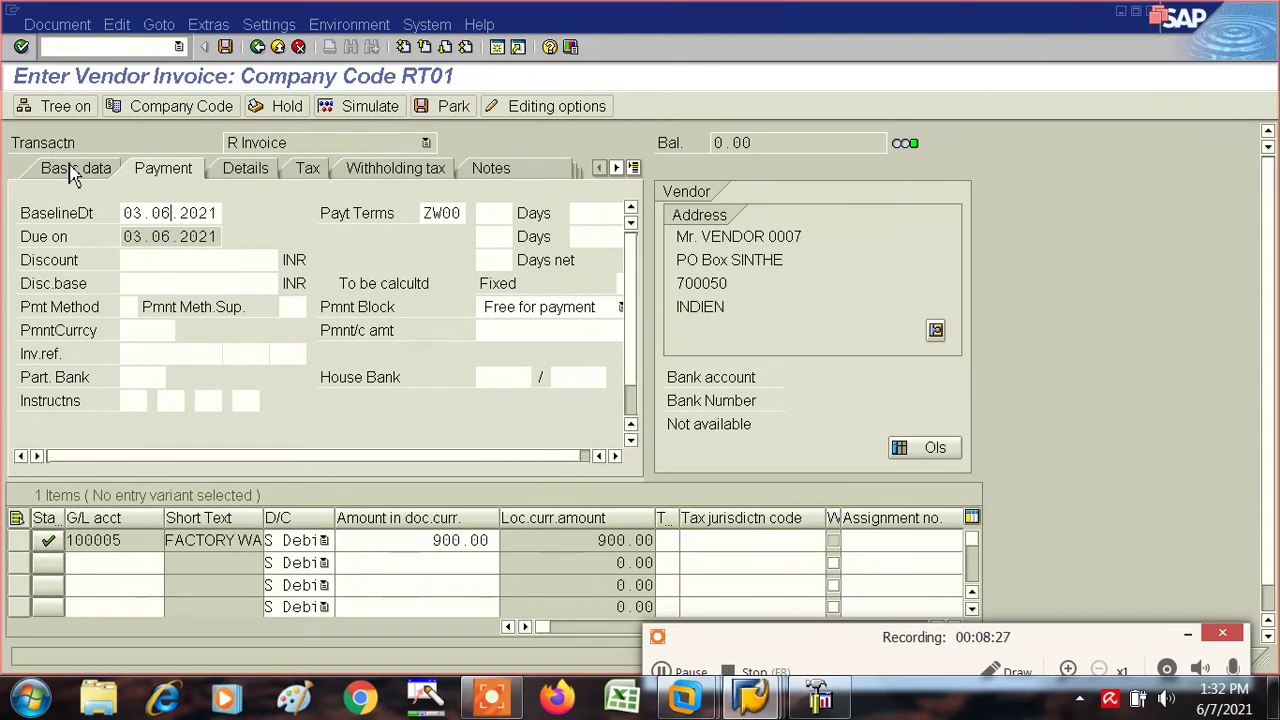
click(76, 172)
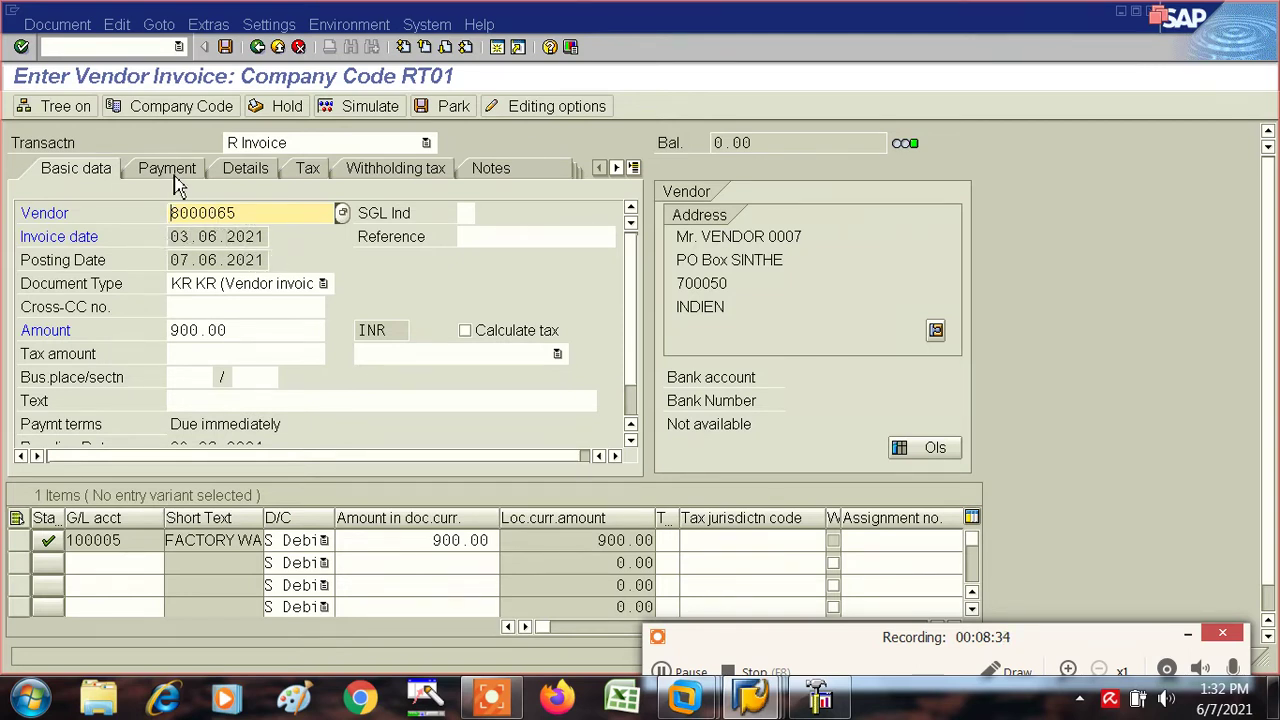
click(167, 177)
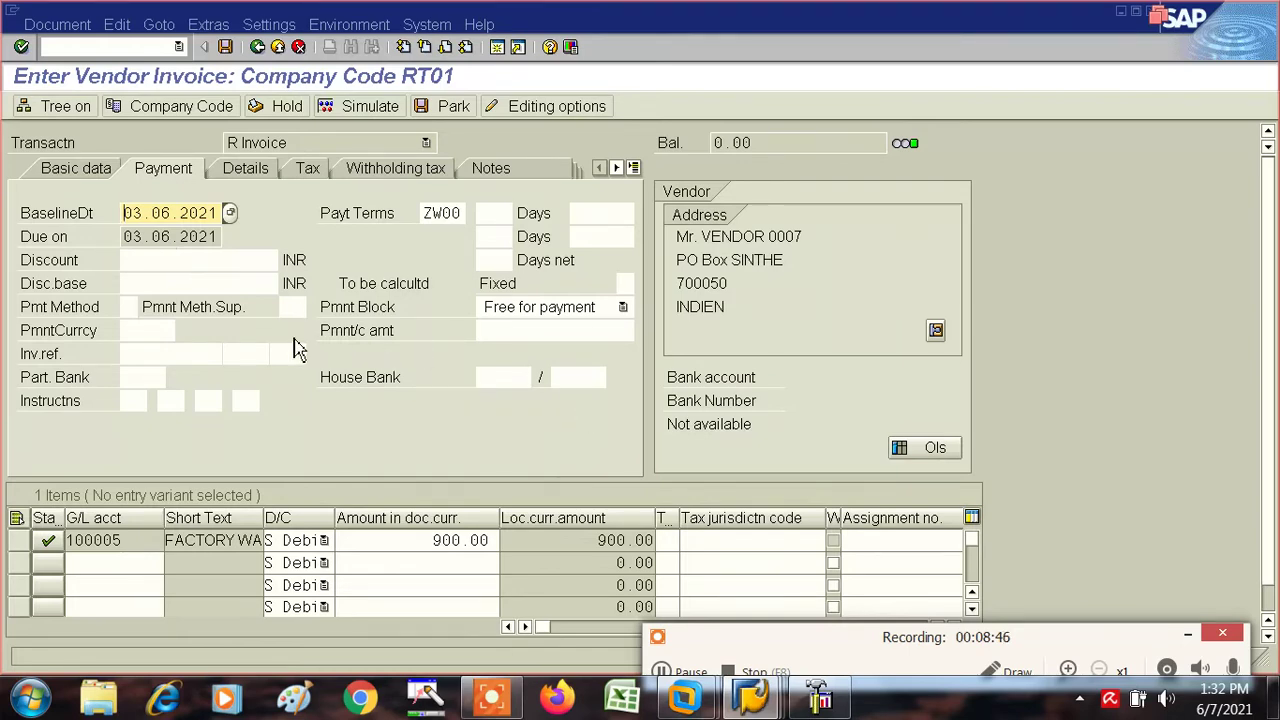
Step: In payment terms ZW00, set the default for baseline date to Posting date and save the entry
key(alt+Tab)
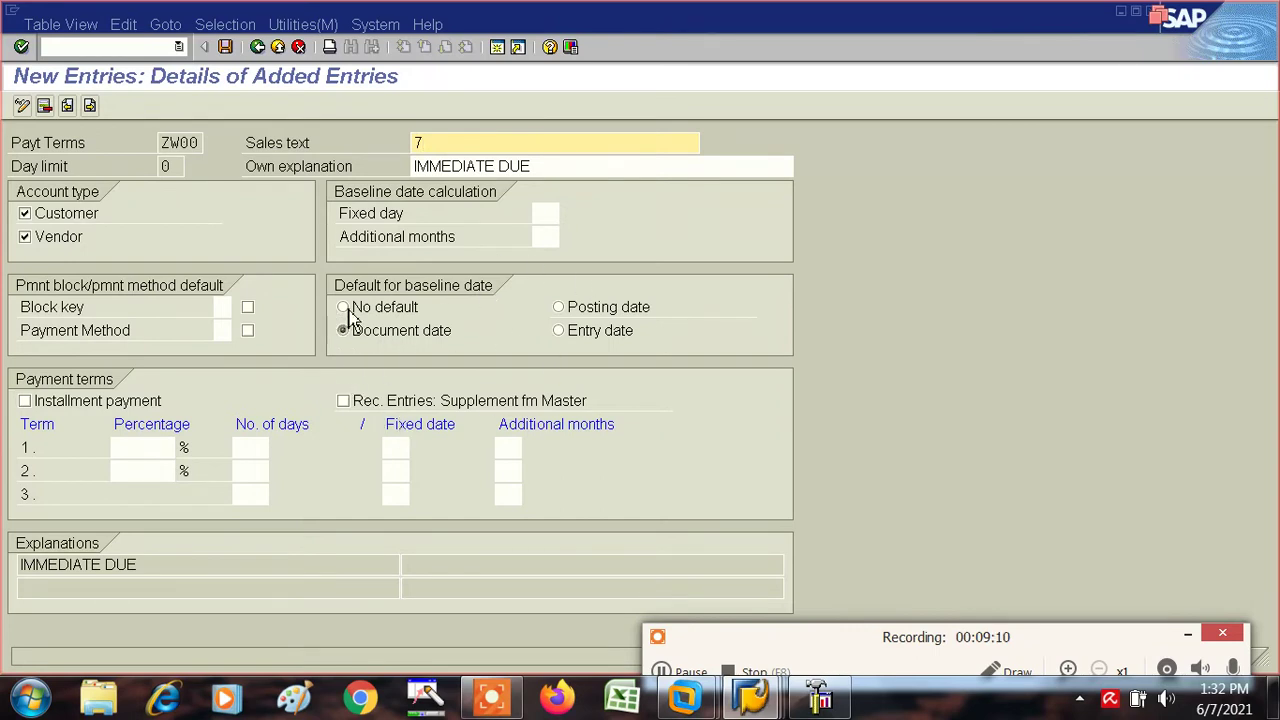
click(559, 308)
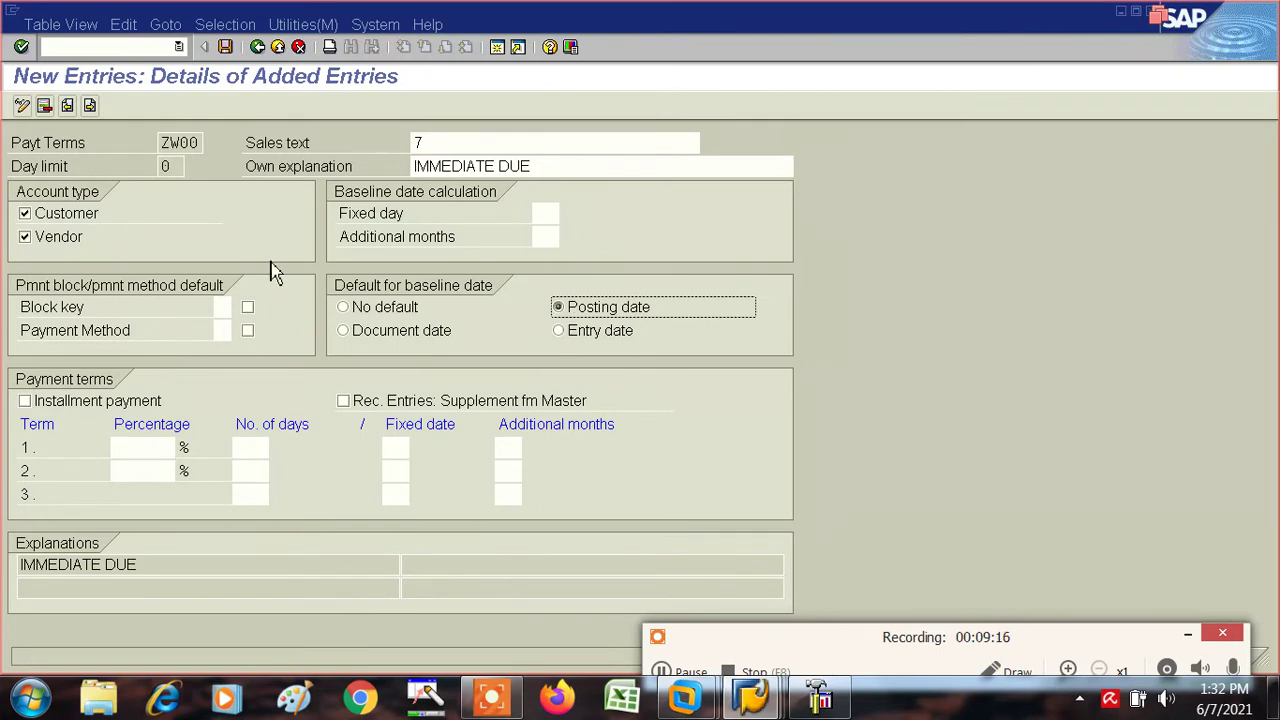
click(225, 47)
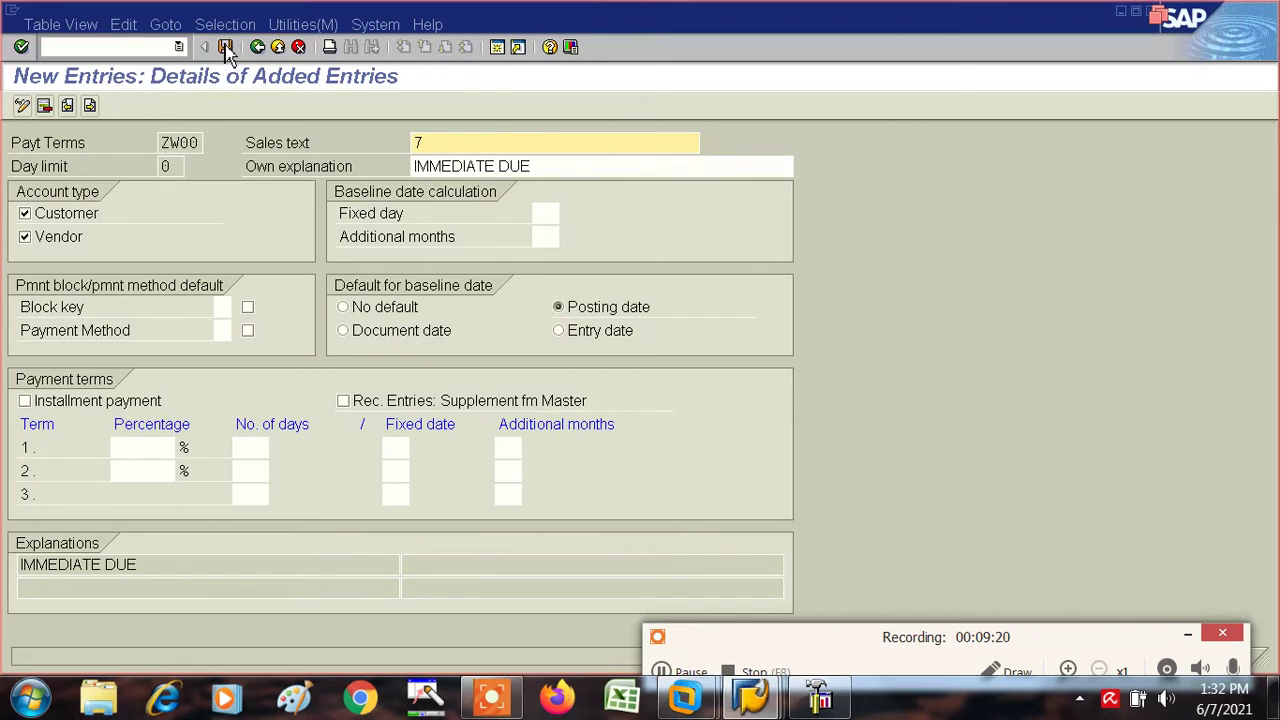
click(227, 48)
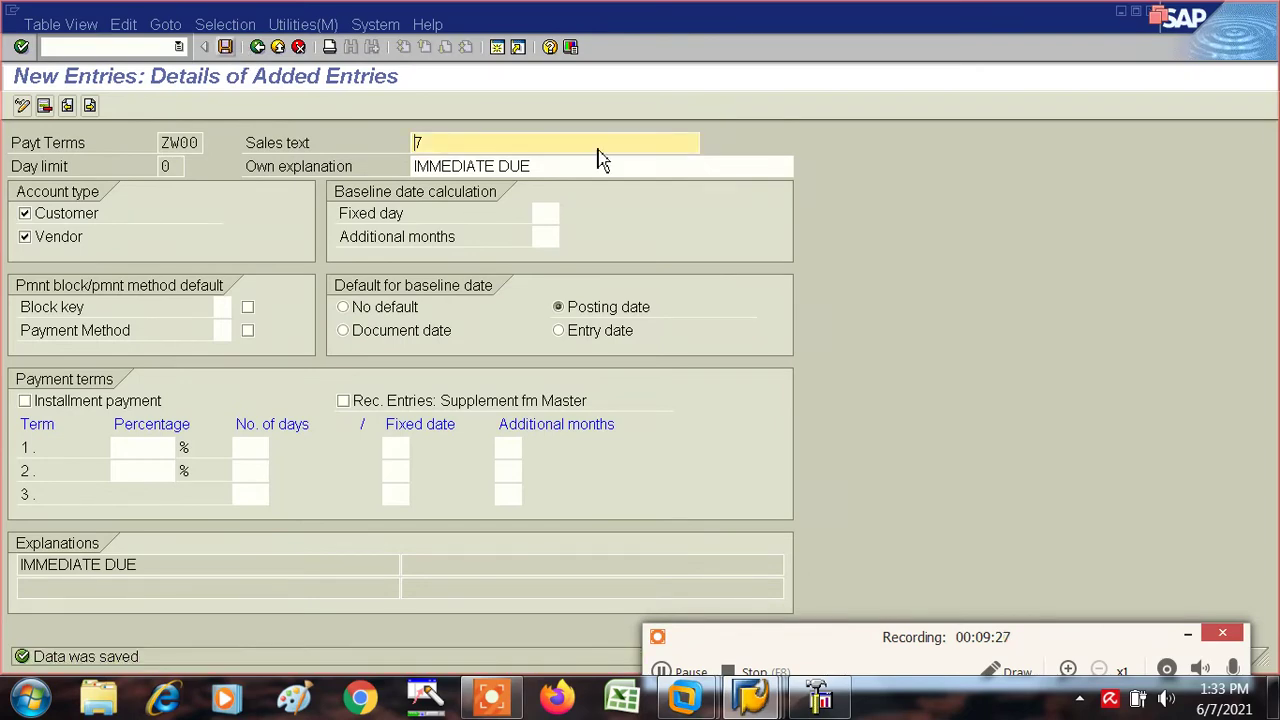
Step: Discard the vendor invoice in the other session and start a new one with transaction FB60
key(alt+Tab)
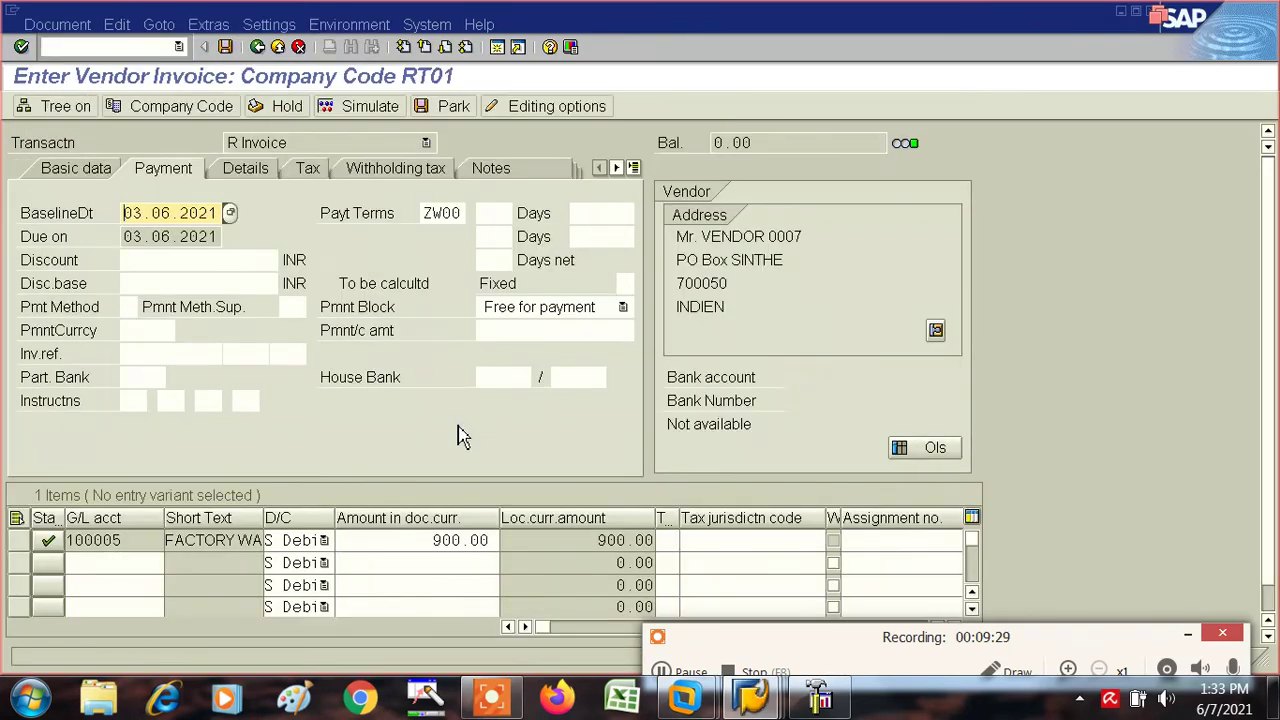
click(76, 175)
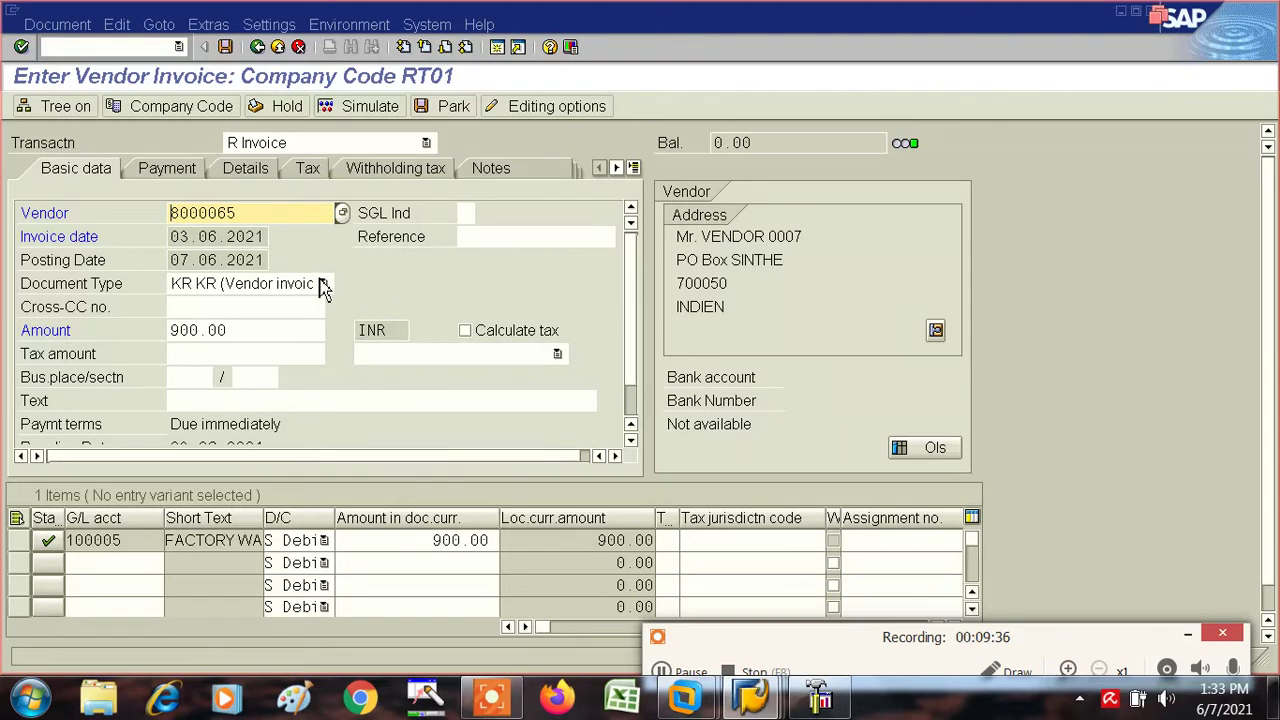
click(284, 48)
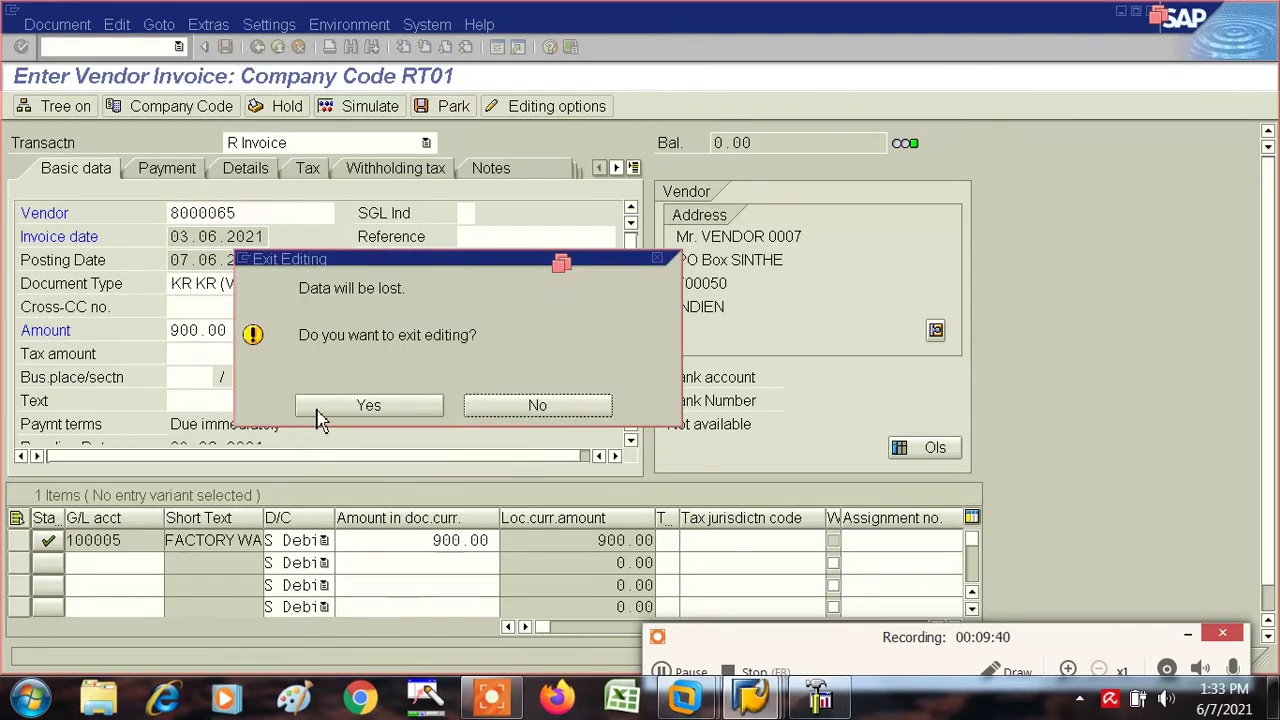
click(360, 412)
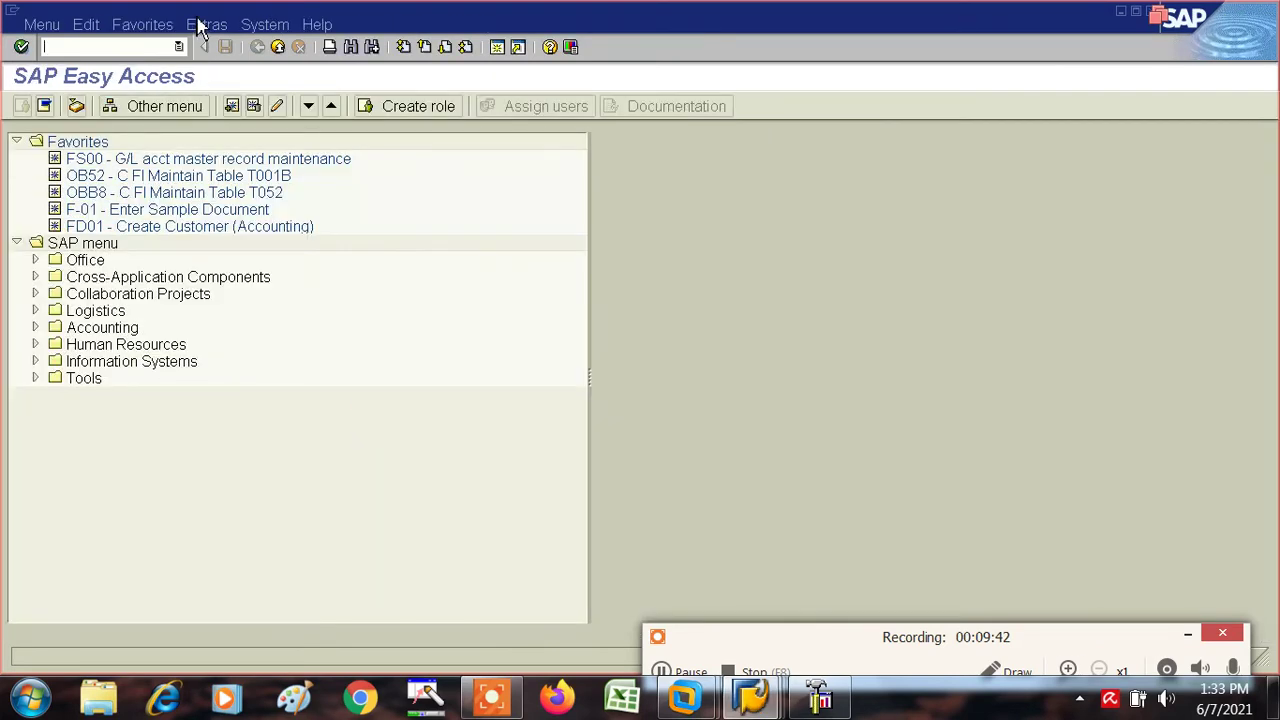
click(178, 47)
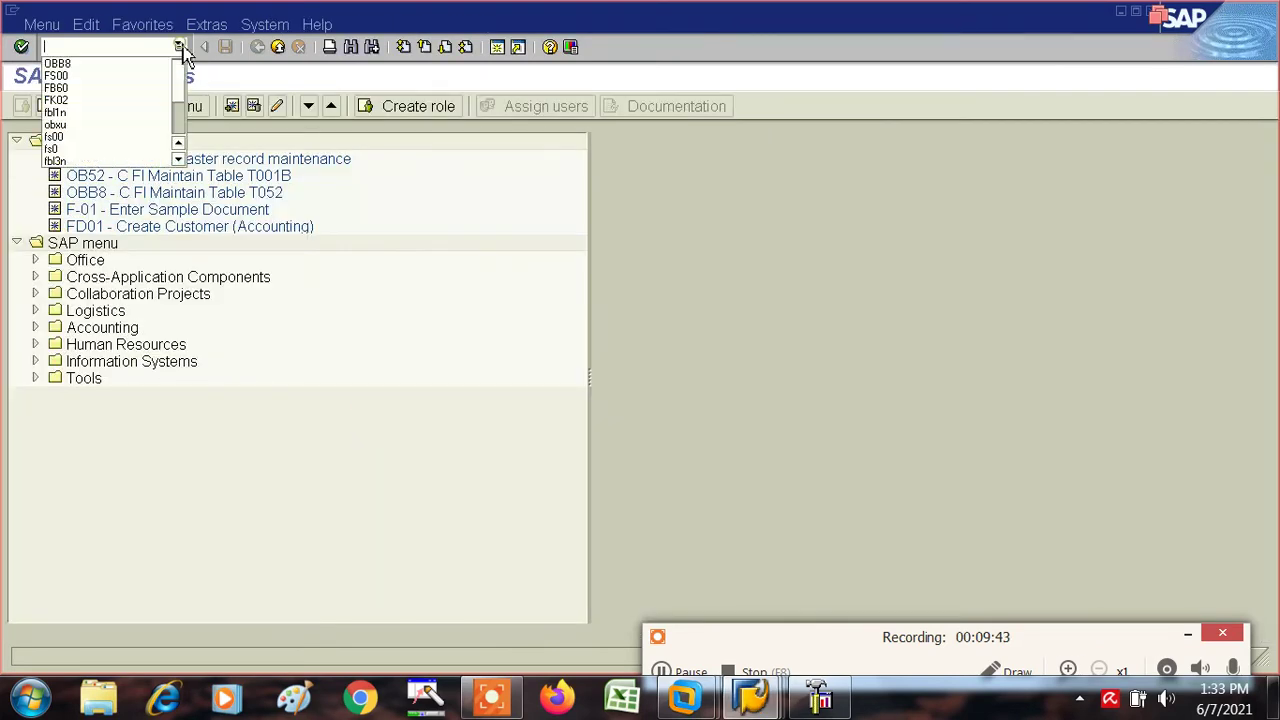
click(56, 87)
click(21, 47)
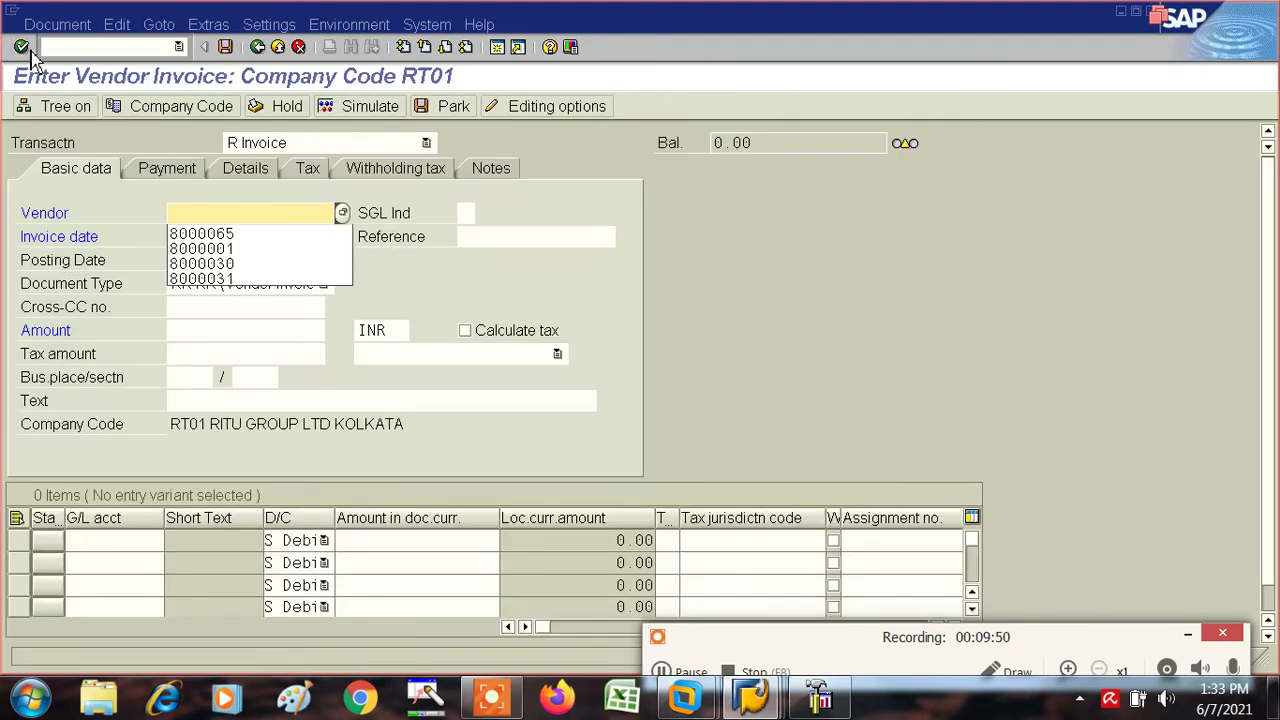
Step: Choose the same VENDOR 0007 account for the new invoice and set the invoice date to 03.06.2021
click(200, 232)
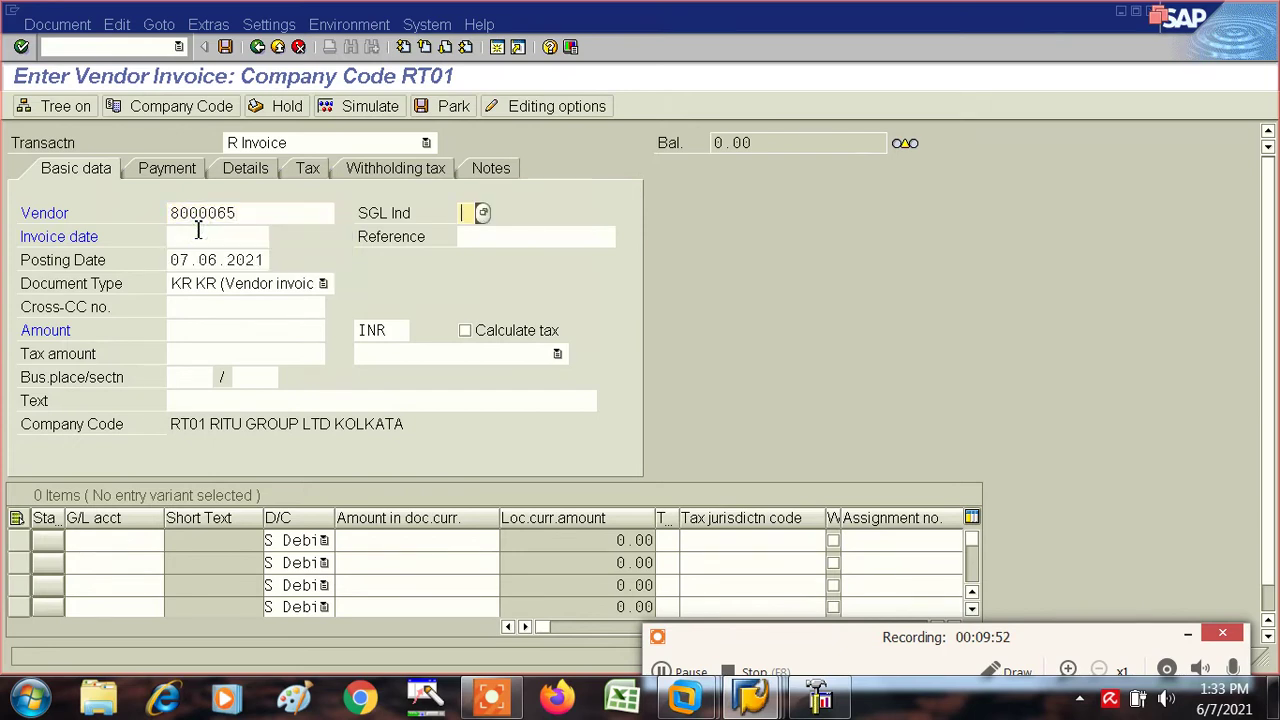
click(198, 231)
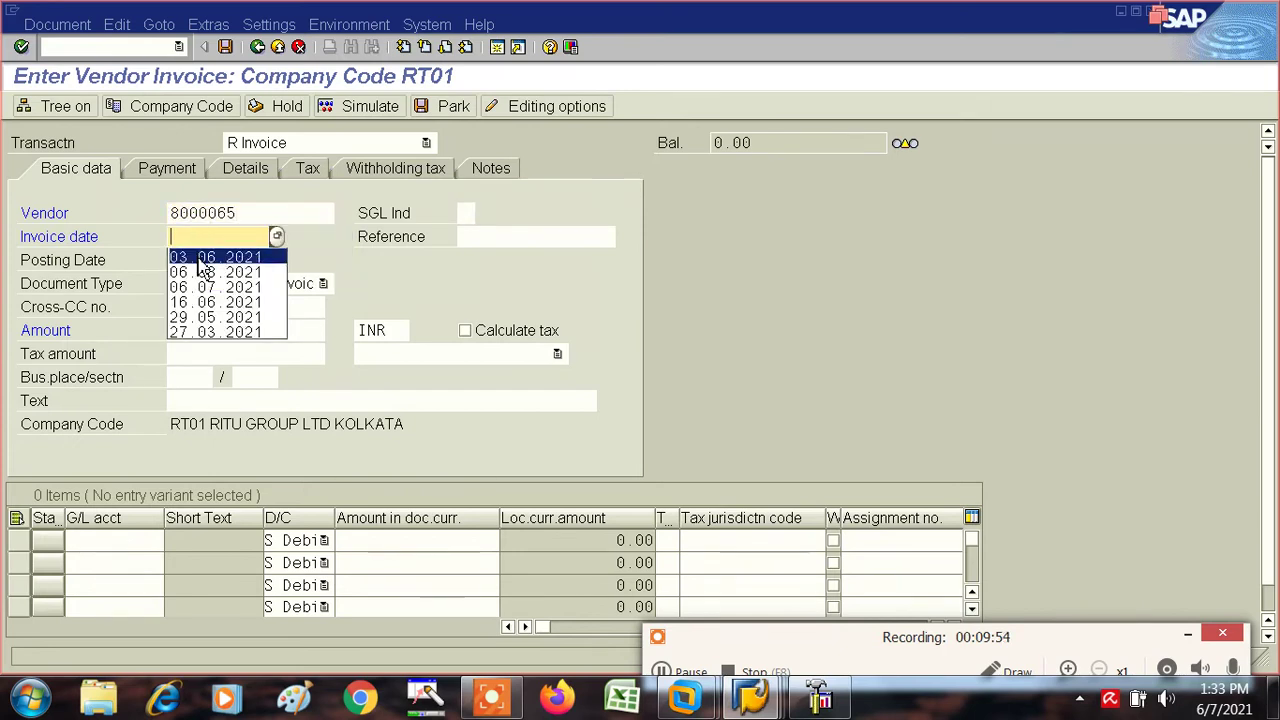
click(197, 257)
Step: Set the new invoice's amount to 900 INR
key(Tab)
key(Tab)
key(Tab)
key(Tab)
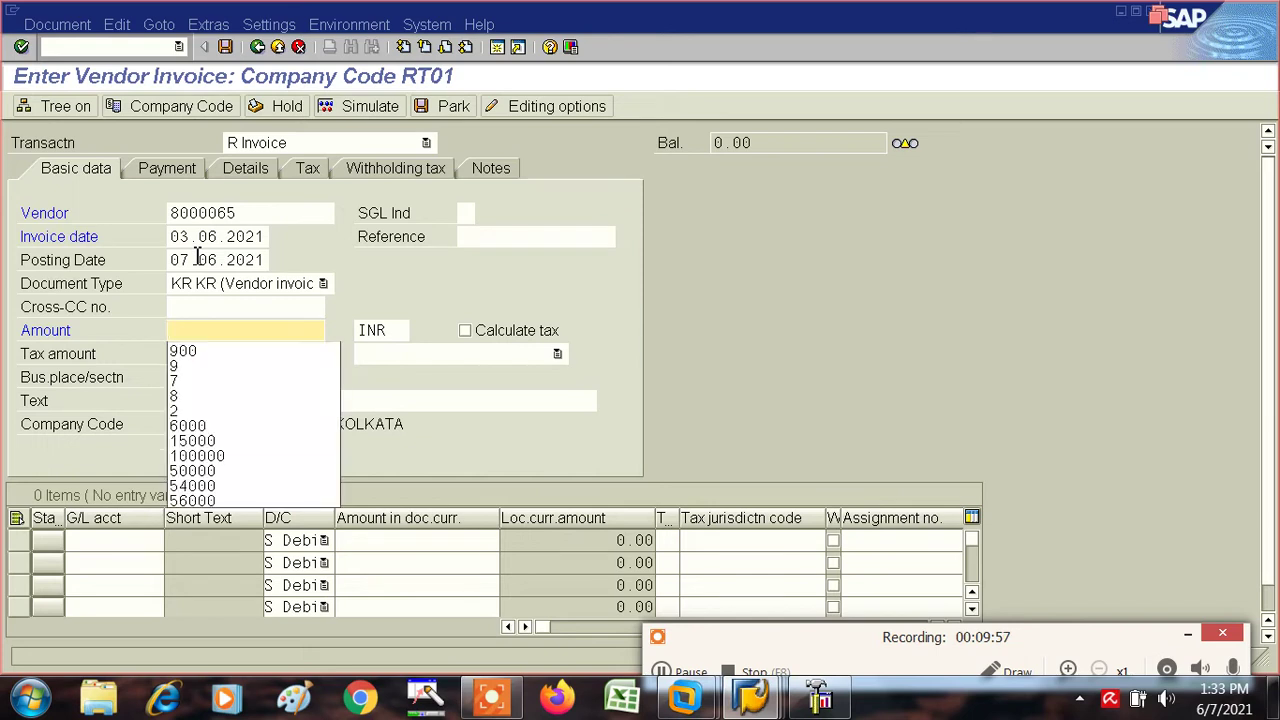
click(206, 350)
Step: Enter G/L account 100005 in the new invoice's first line item
key(Tab)
key(Tab)
key(Tab)
key(Tab)
key(Tab)
key(Tab)
key(Tab)
key(Tab)
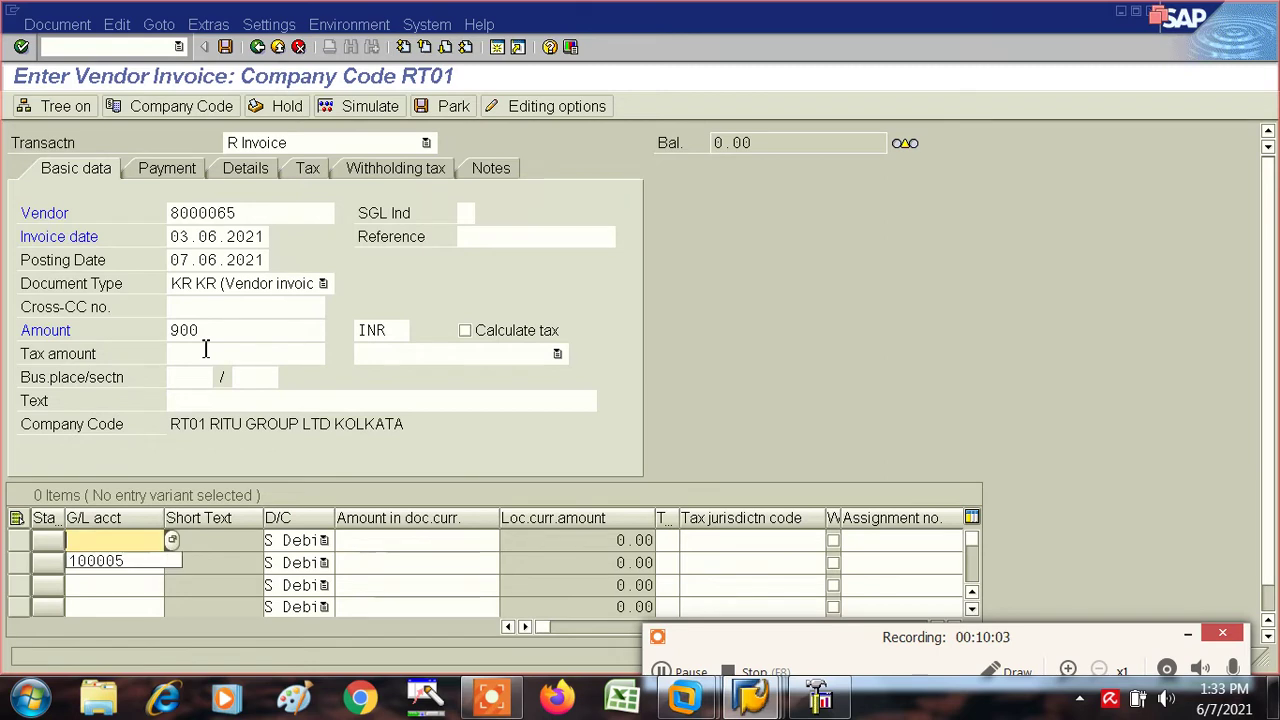
click(90, 565)
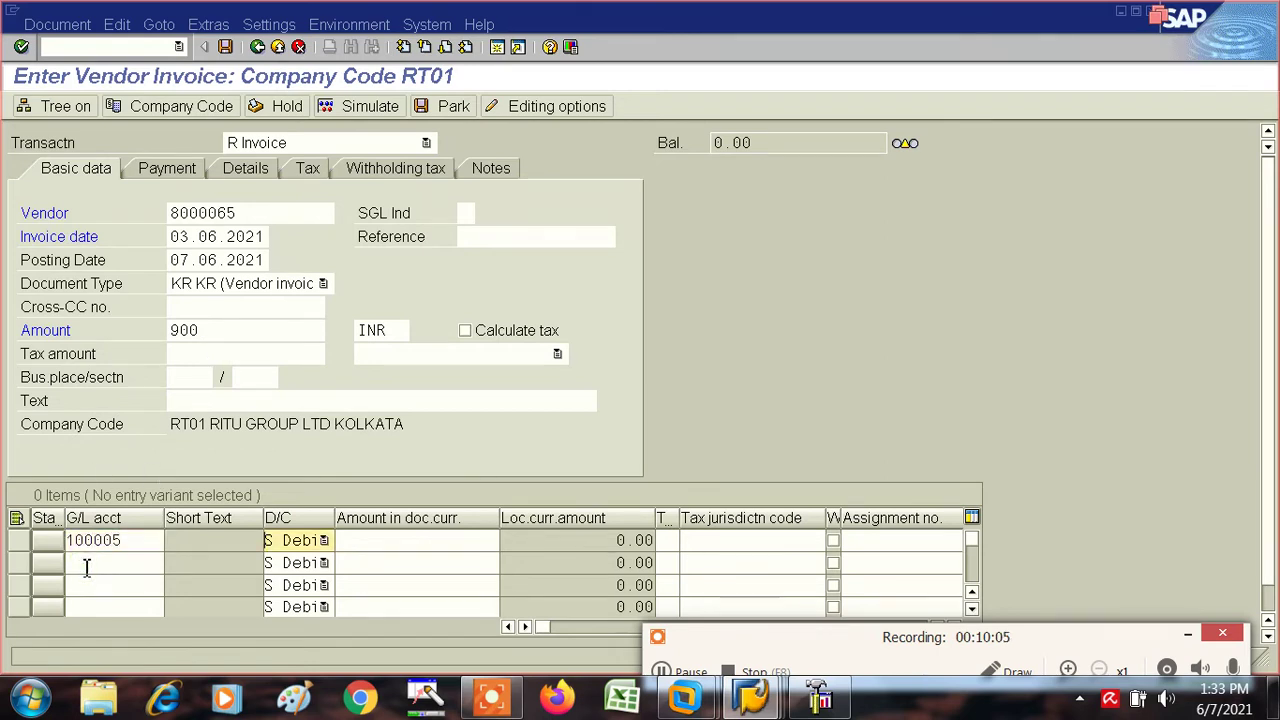
Step: Complete the first line item with * as the amount in document currency and cost center RT101
key(Tab)
key(Tab)
key(Tab)
key(Tab)
key(Tab)
key(Tab)
key(Tab)
key(Tab)
key(Tab)
key(Tab)
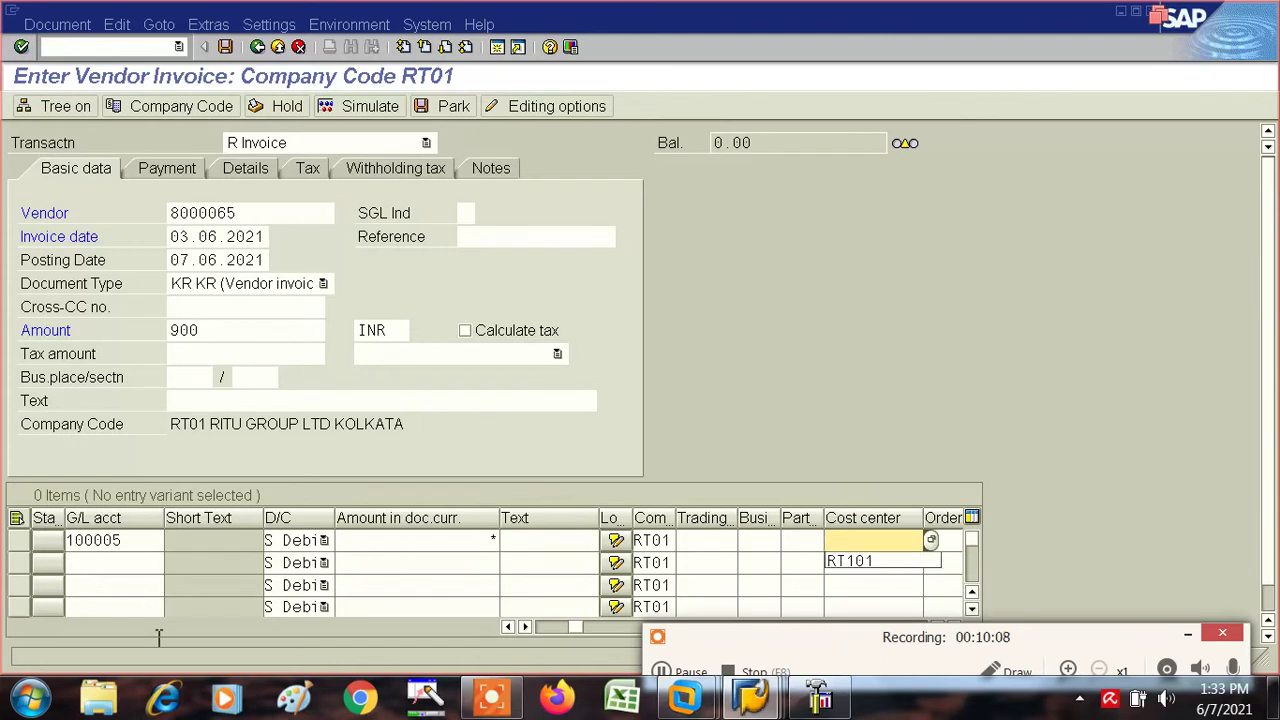
click(849, 561)
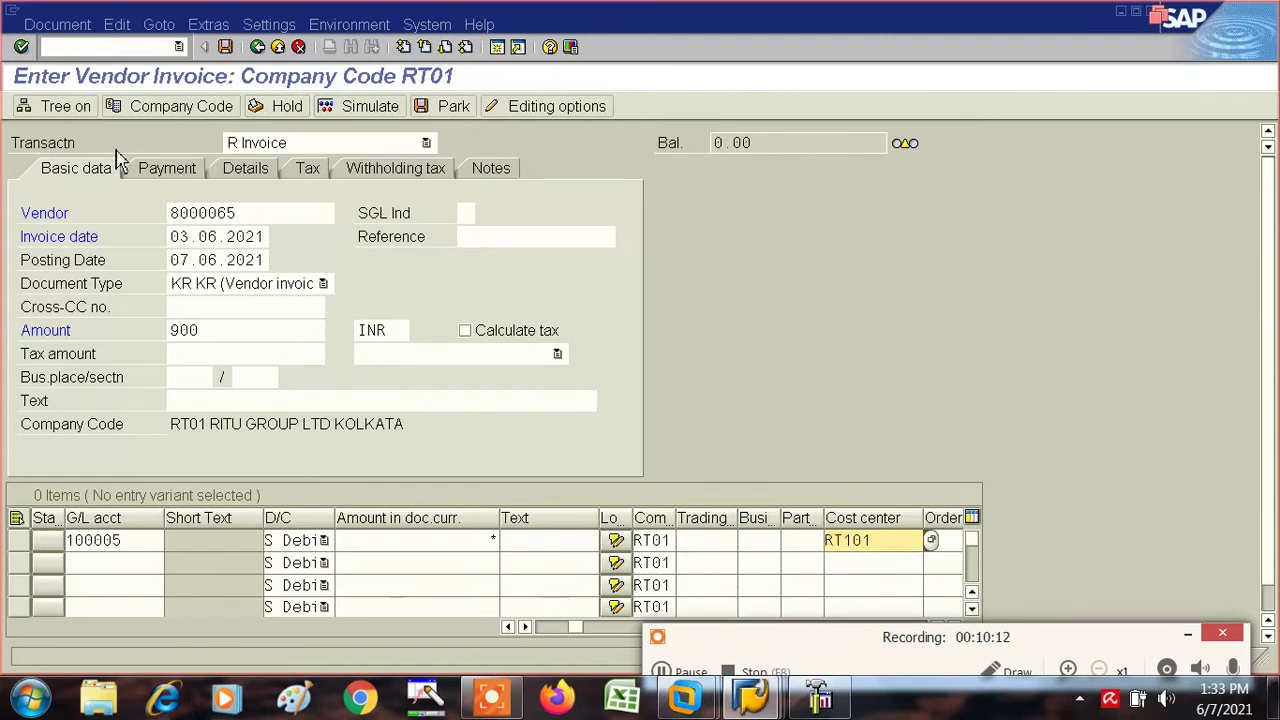
Step: Compare the new invoice's baseline and due dates with its posting date
click(176, 177)
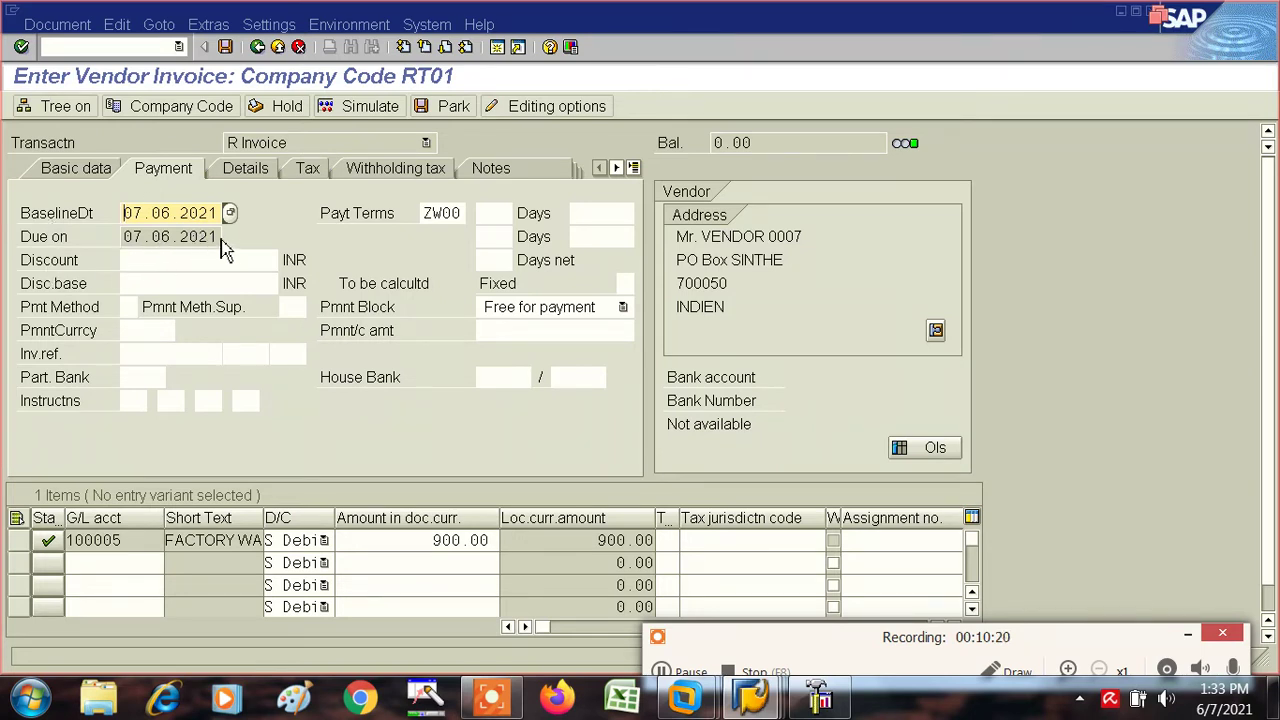
click(88, 172)
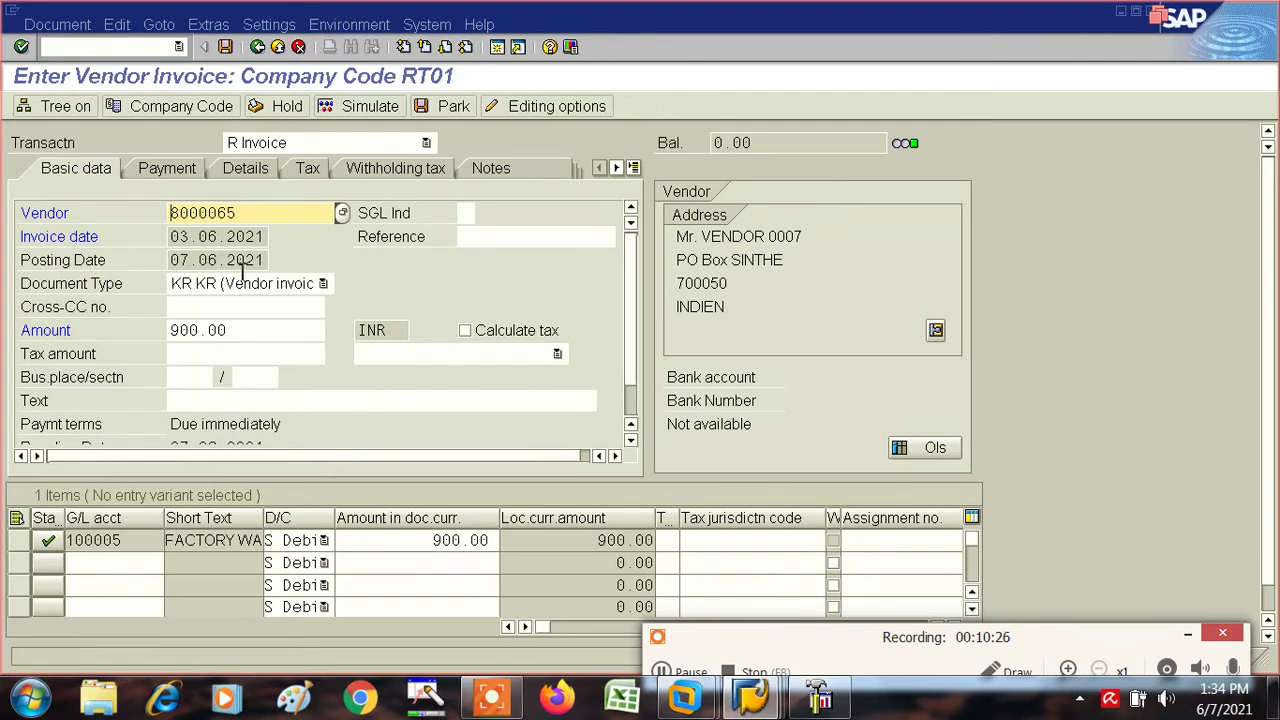
click(163, 172)
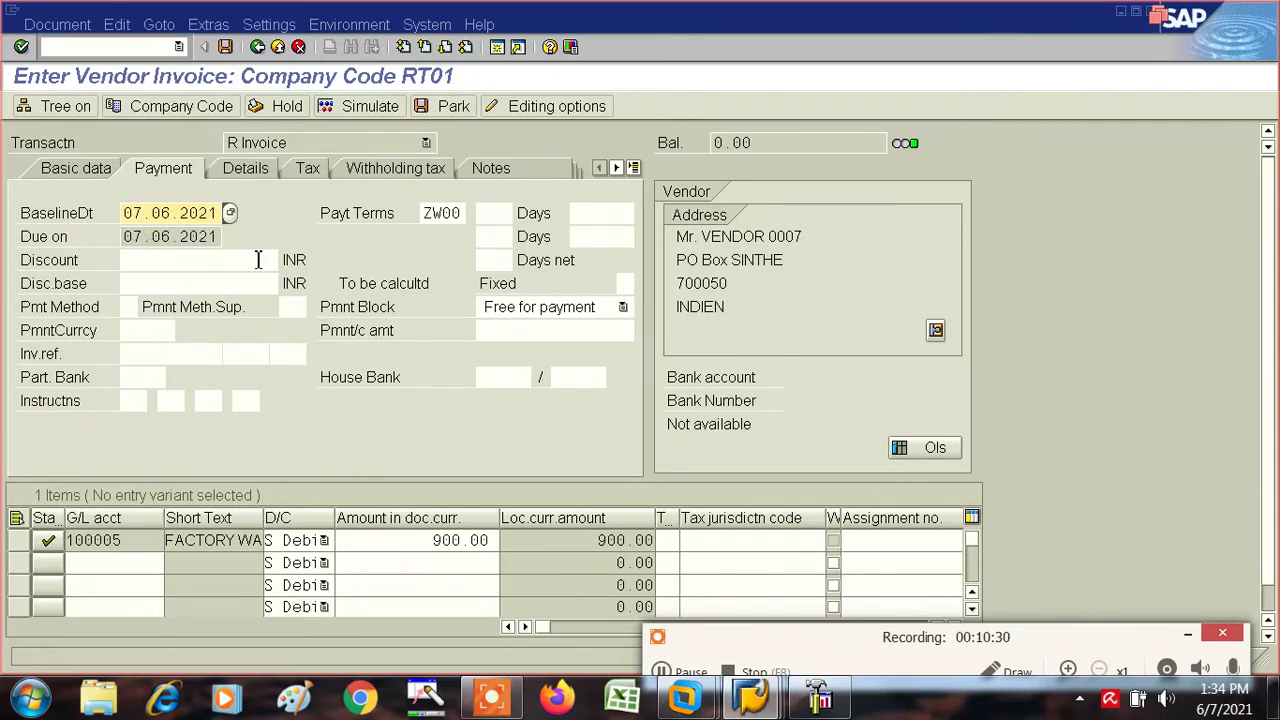
Step: In payment terms ZW00, change the default for baseline date to Entry date and save the entry
key(alt+Tab)
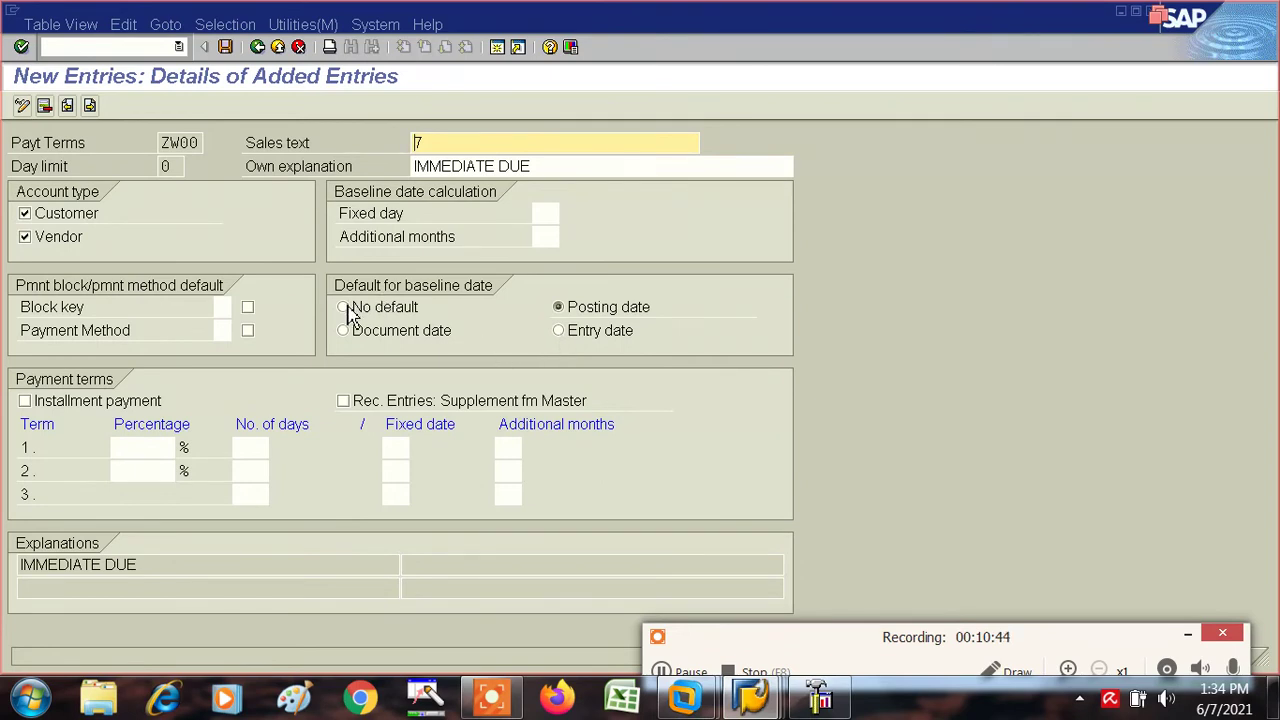
click(560, 340)
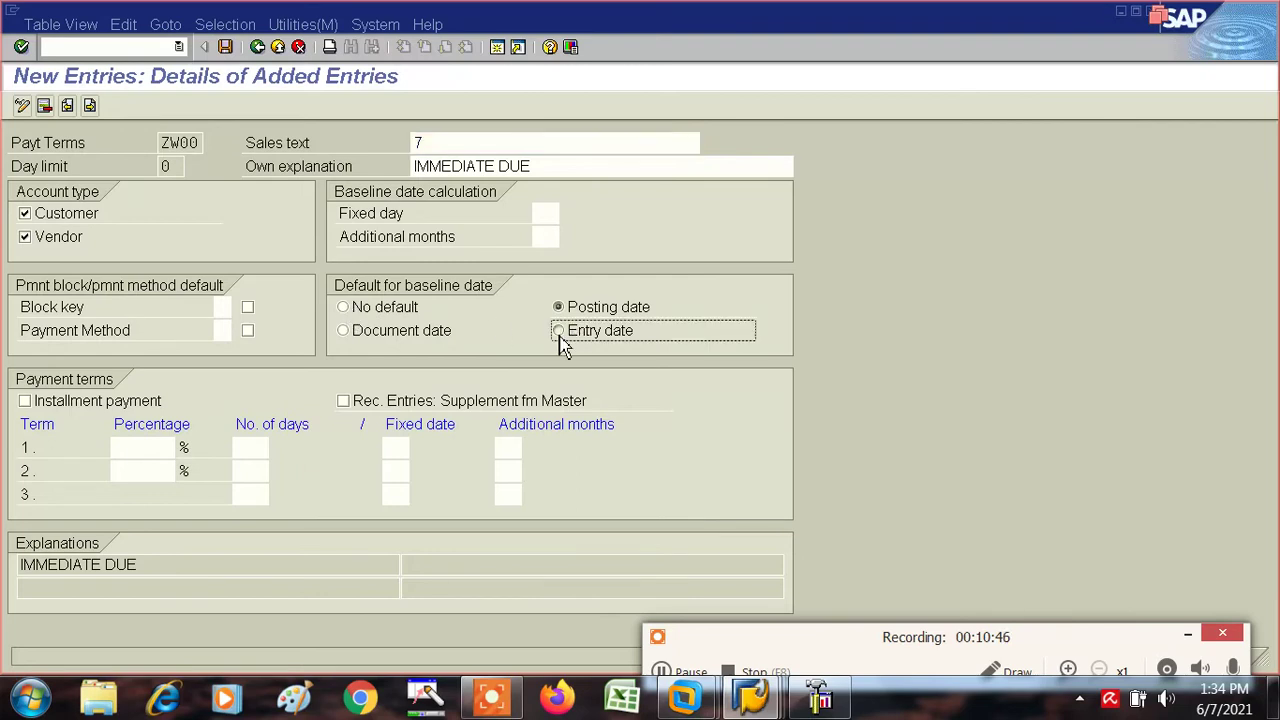
click(226, 48)
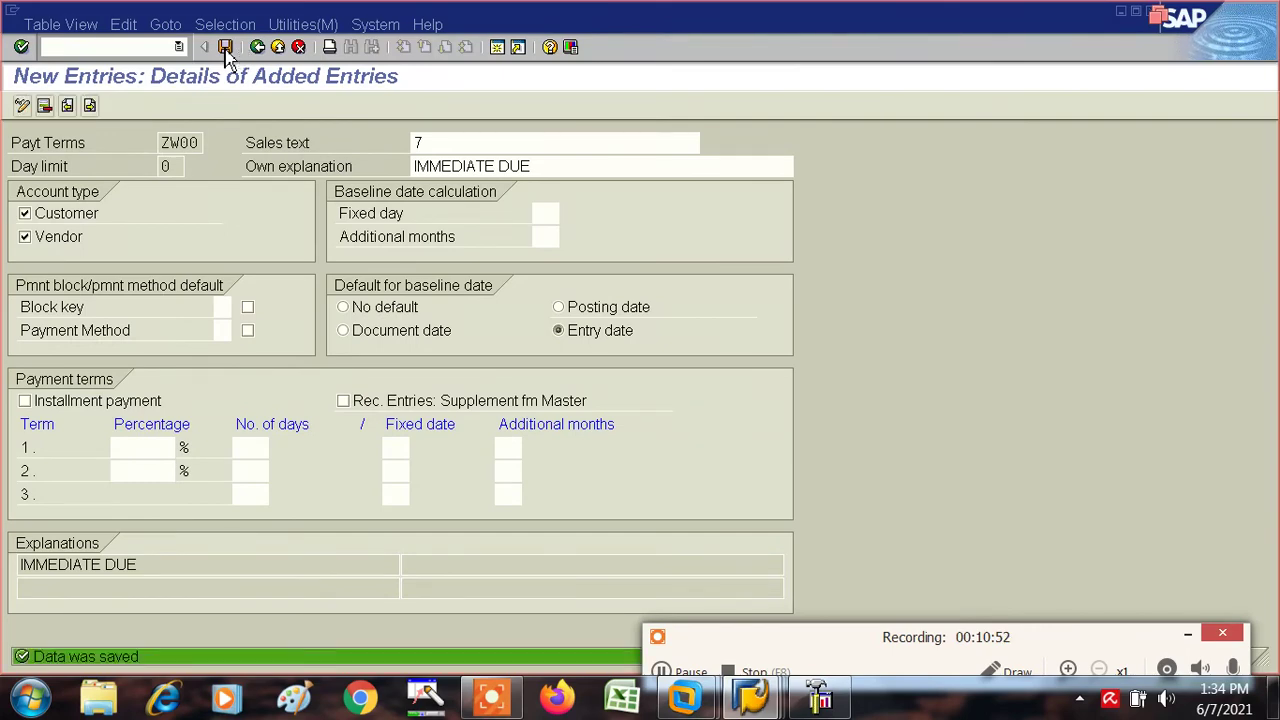
Step: Switch to the vendor invoice session and exit the invoice, discarding its entered data
key(alt+Tab)
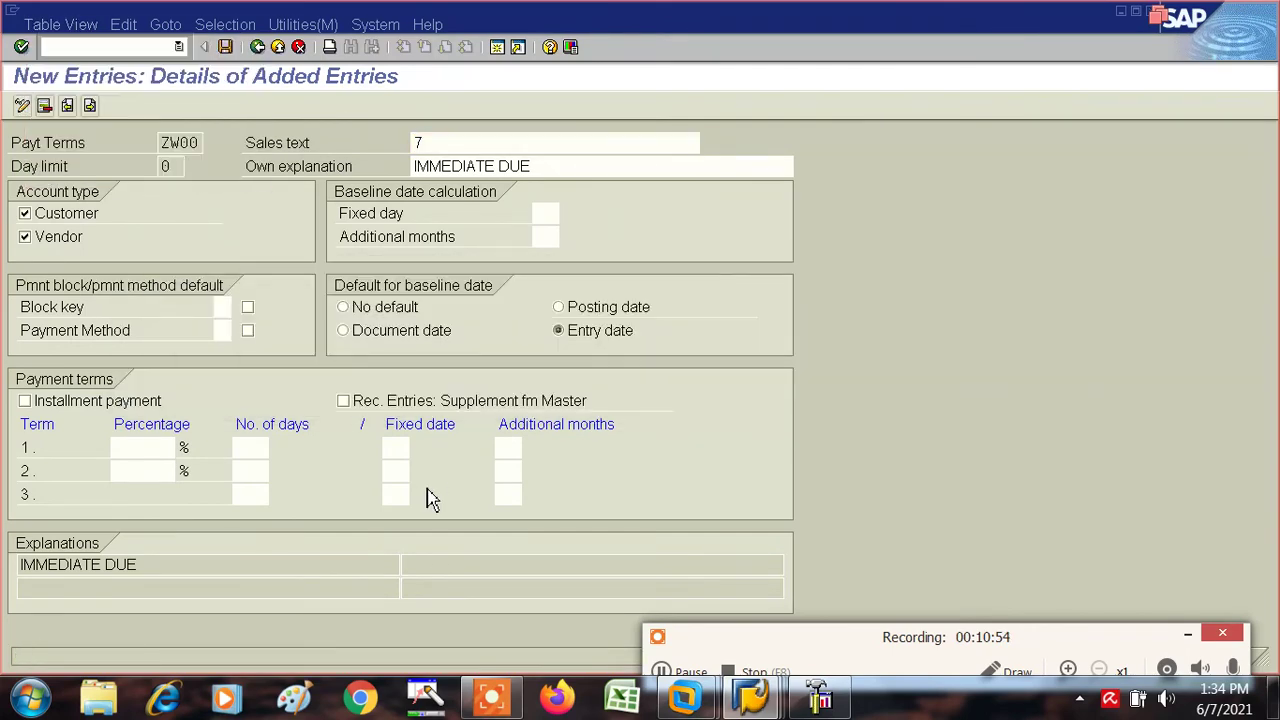
key(alt+Tab)
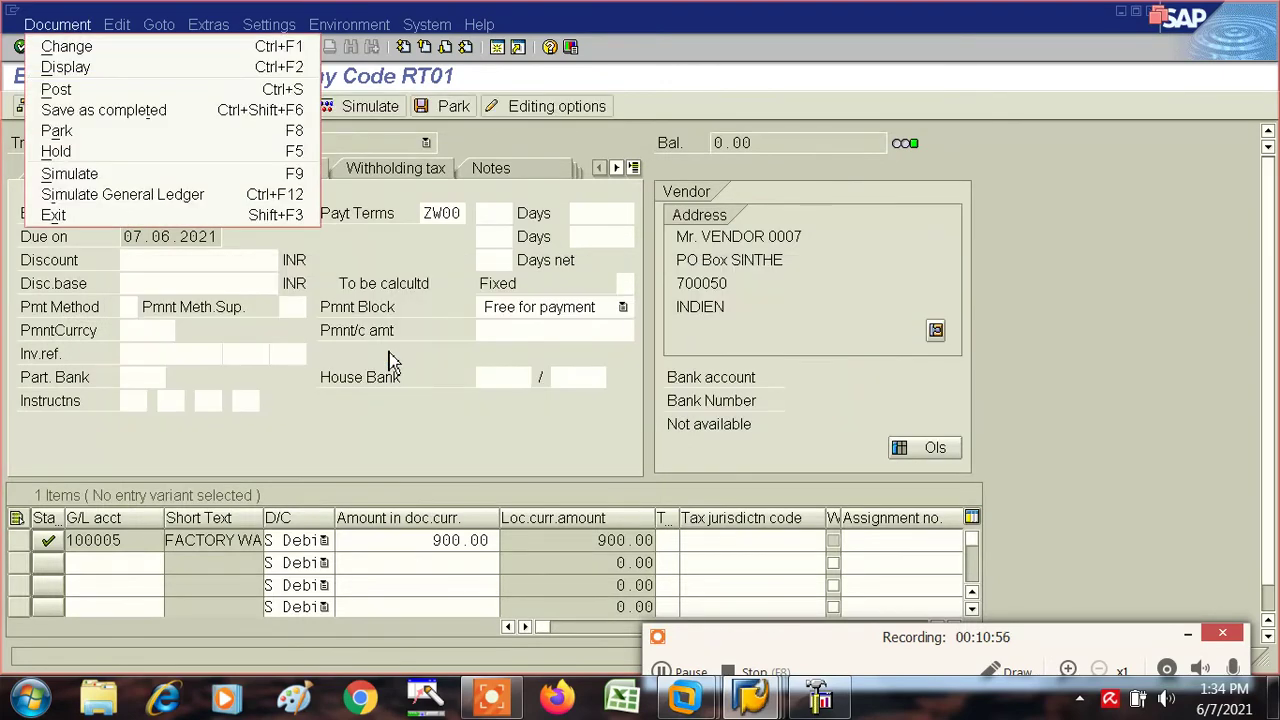
key(alt+Tab)
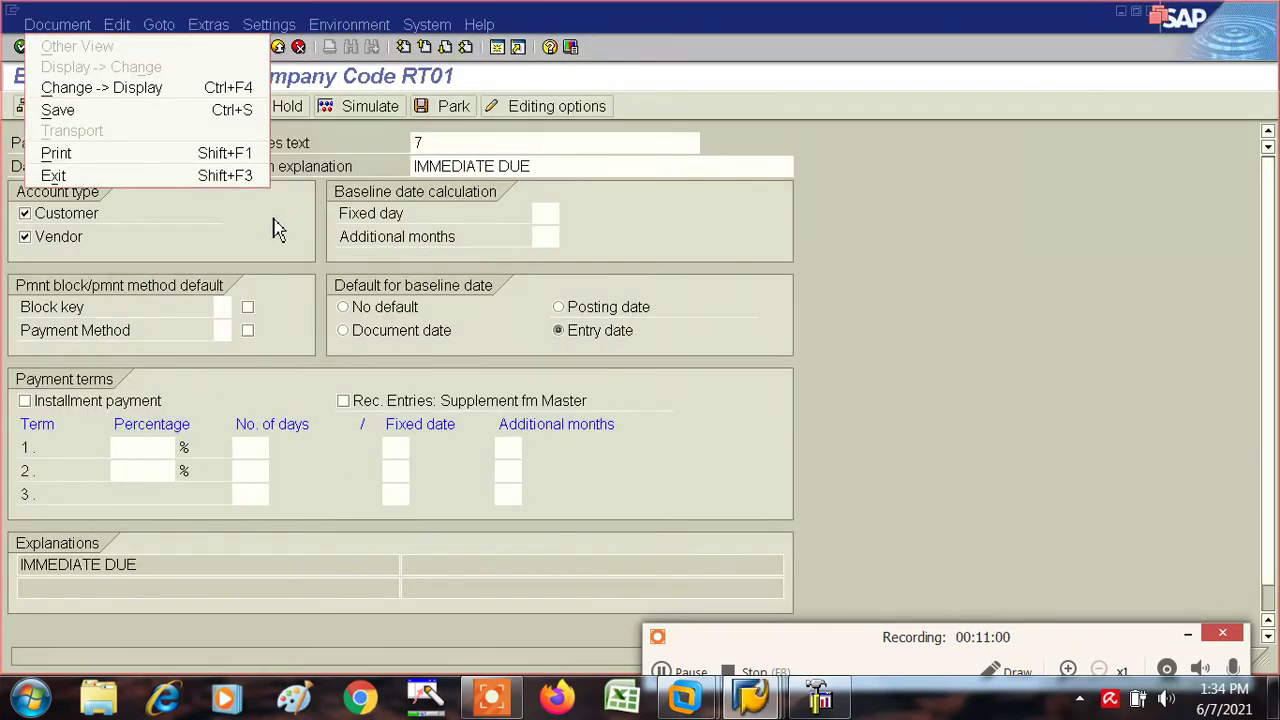
click(924, 321)
key(alt+Tab)
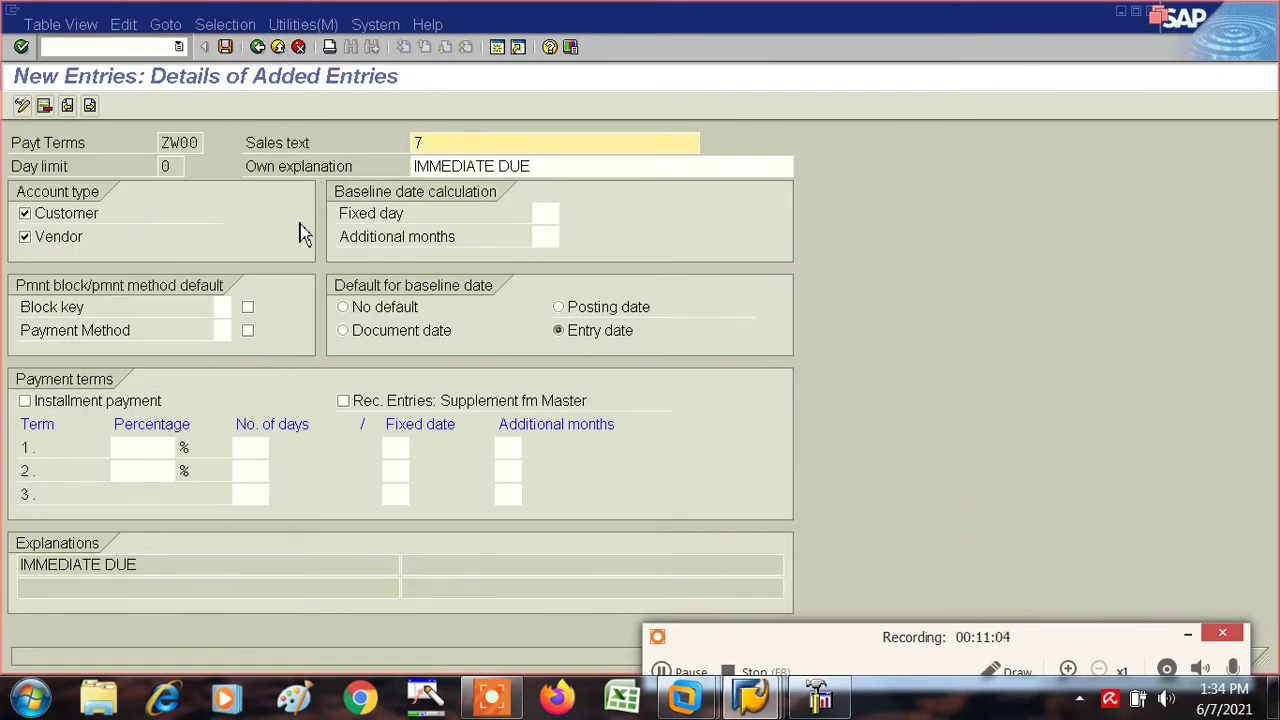
key(F10)
key(alt+Tab)
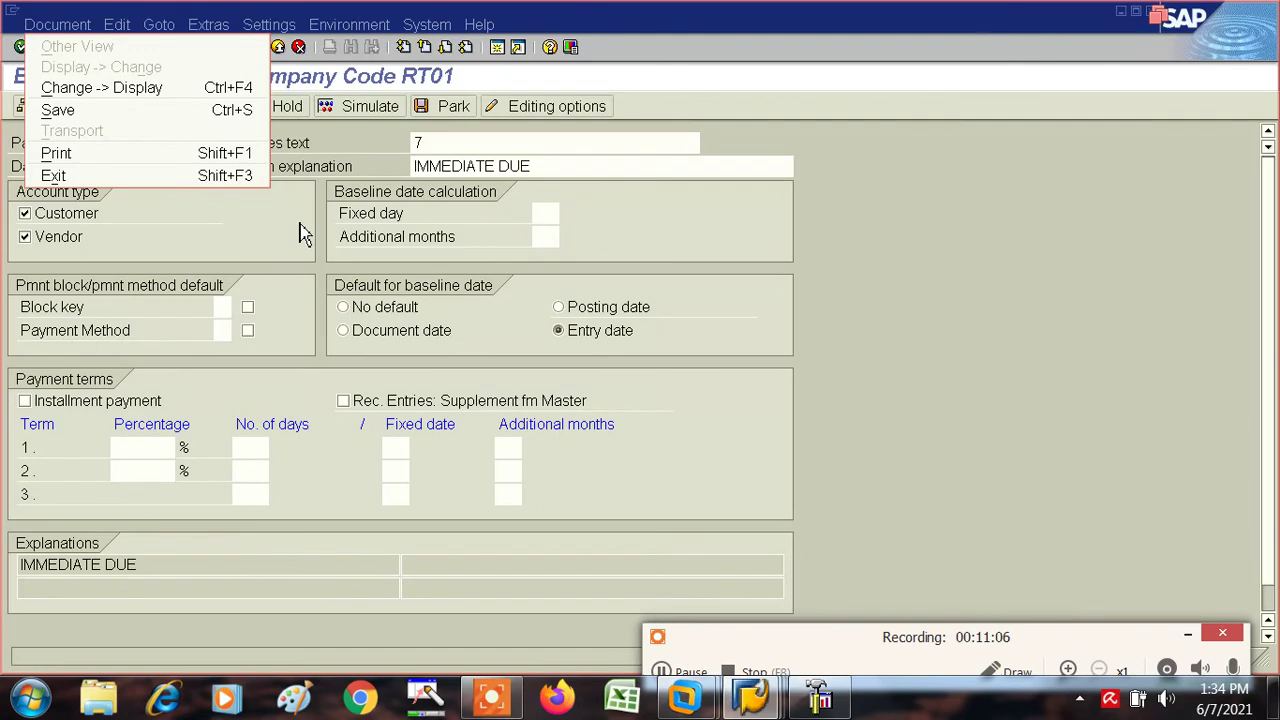
click(227, 229)
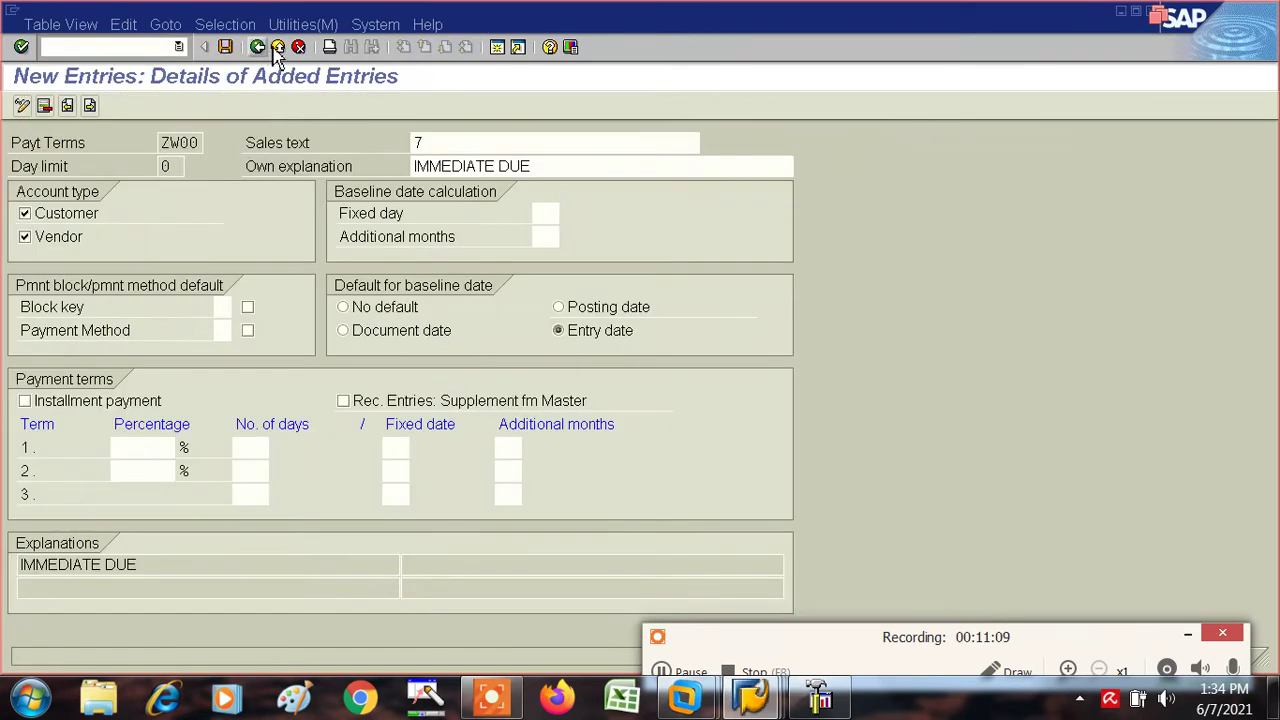
click(277, 47)
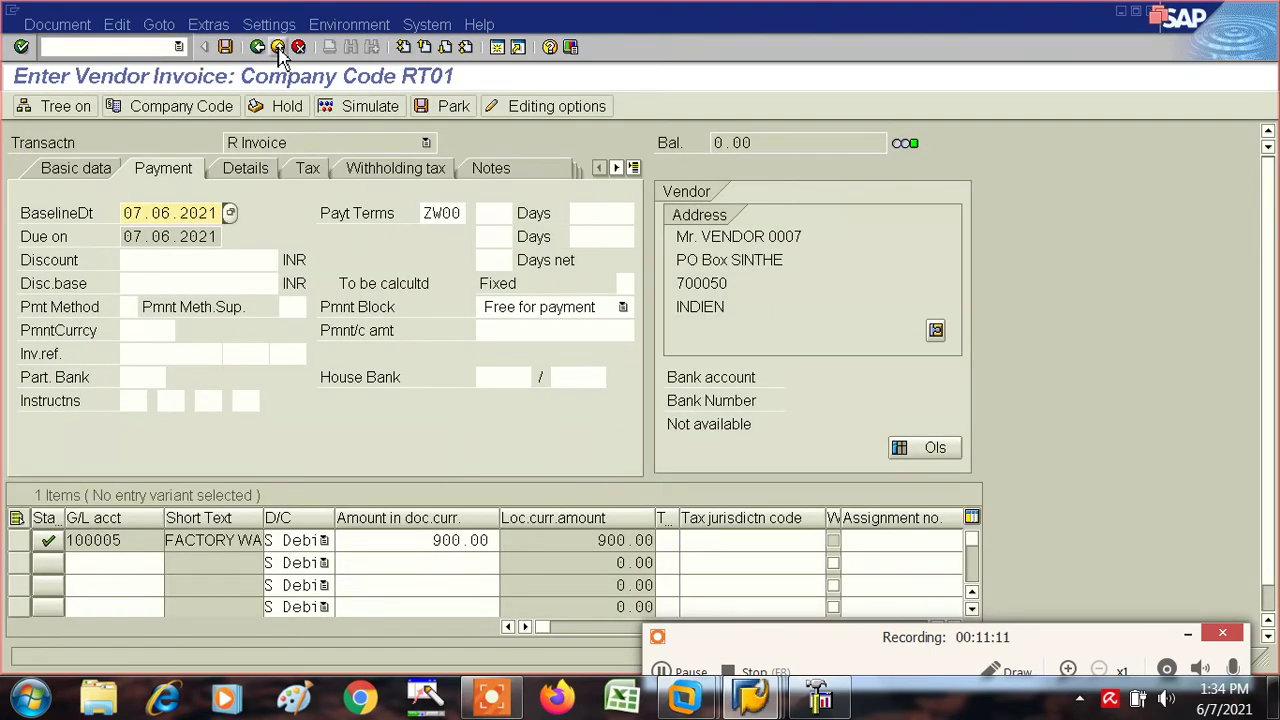
click(278, 48)
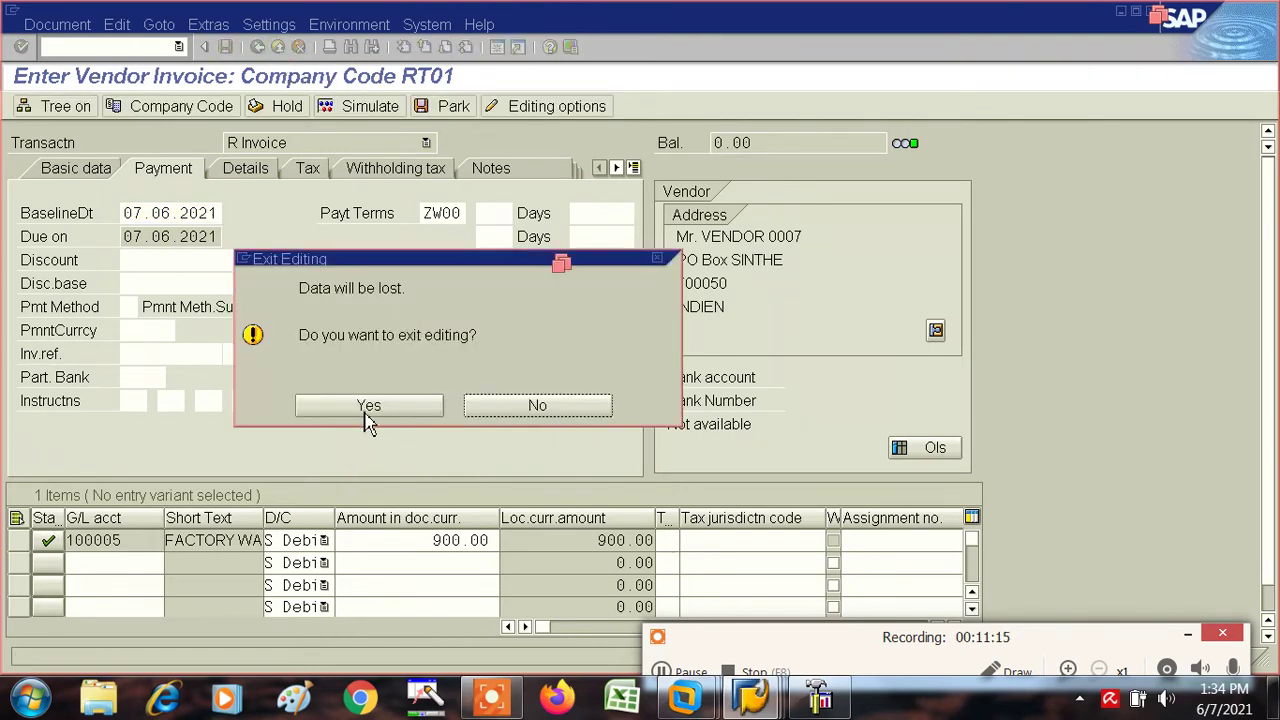
click(338, 409)
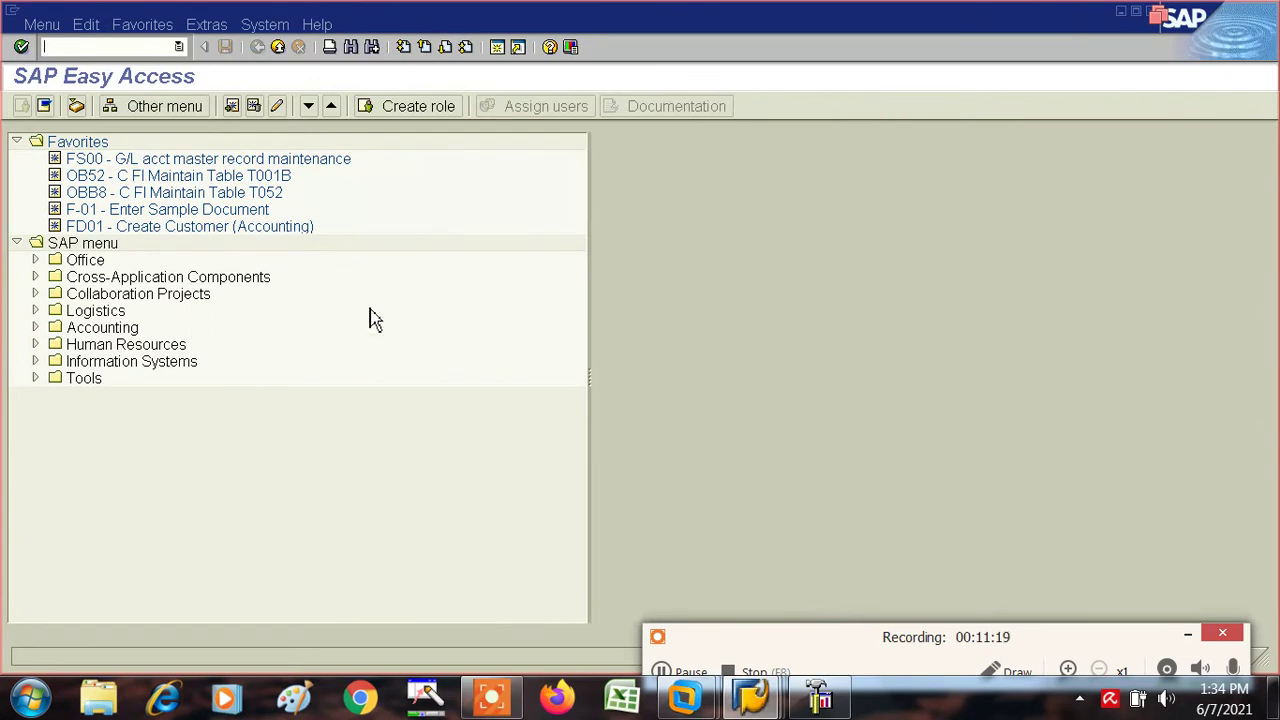
Step: Start a new FB60 vendor invoice for the most recently used vendor, with invoice date 03.06.2021
click(180, 50)
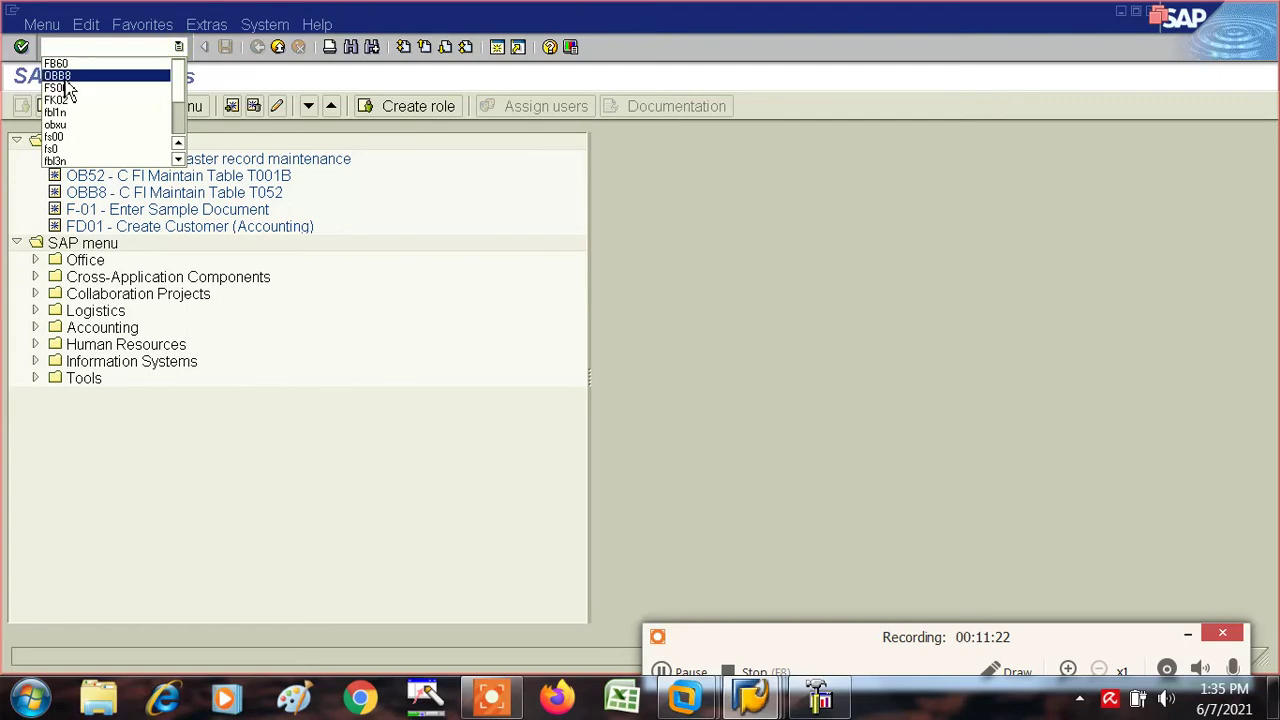
click(72, 78)
click(22, 47)
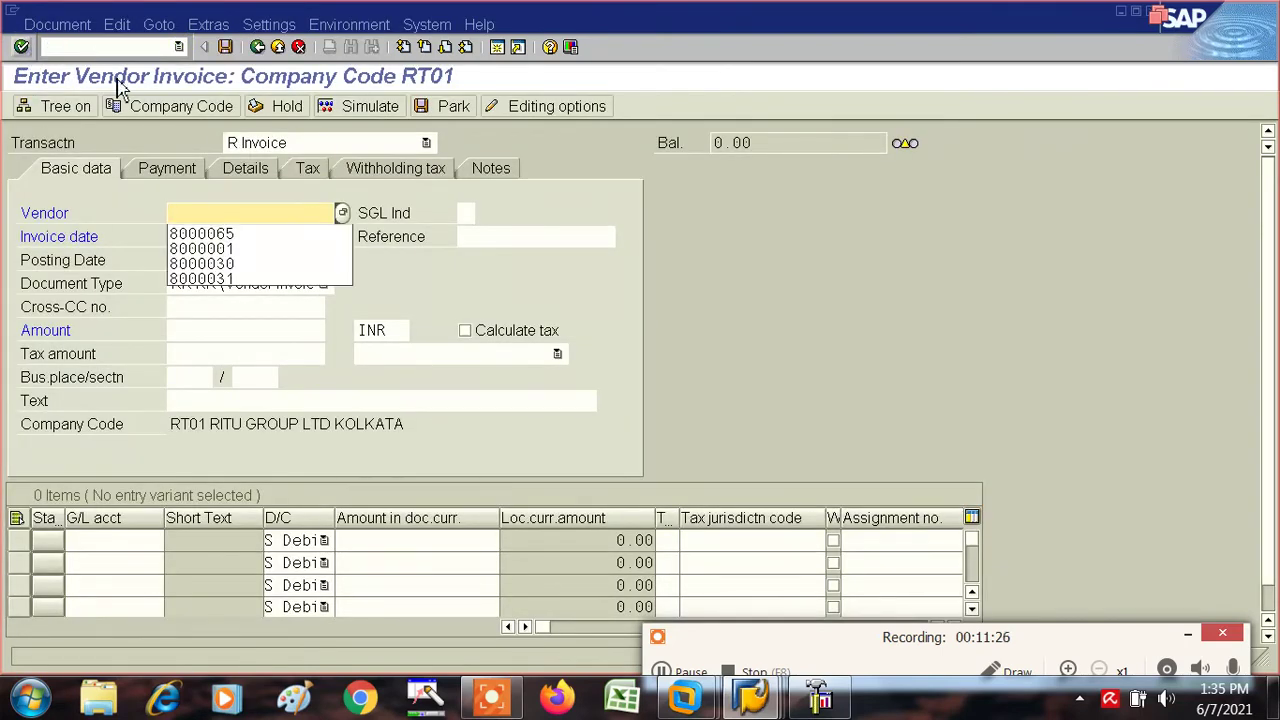
click(225, 238)
click(220, 236)
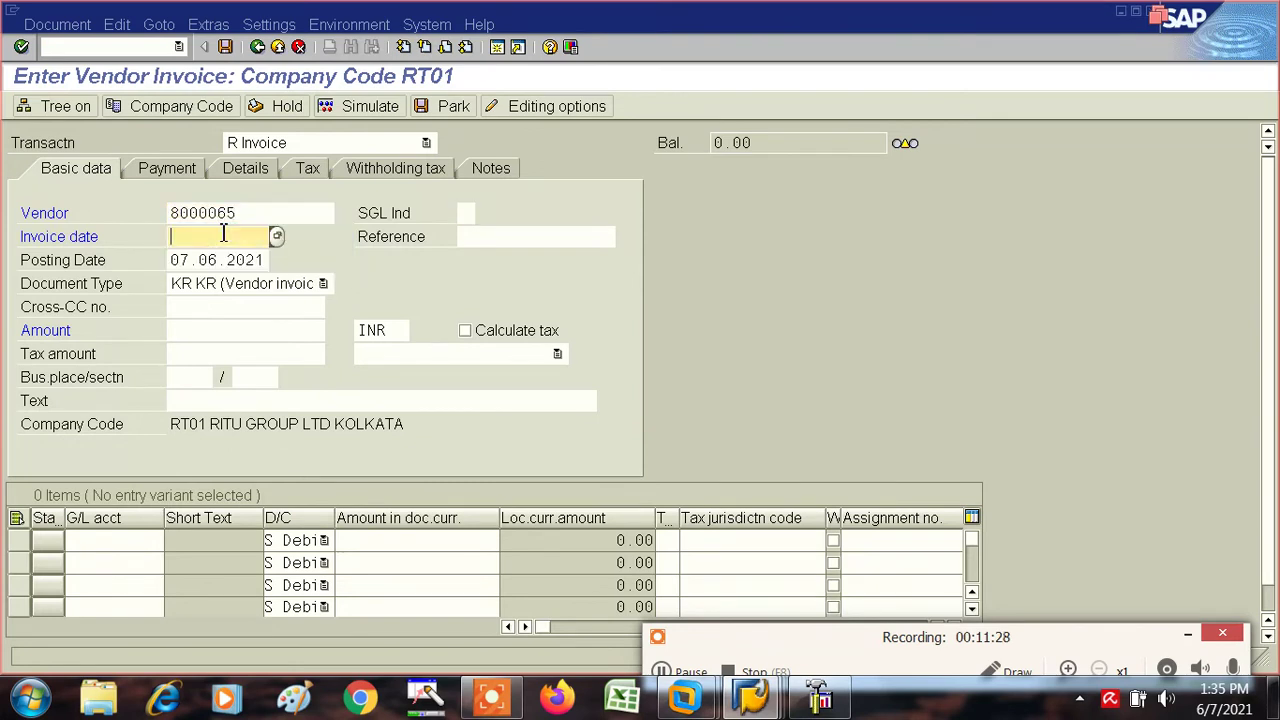
click(214, 257)
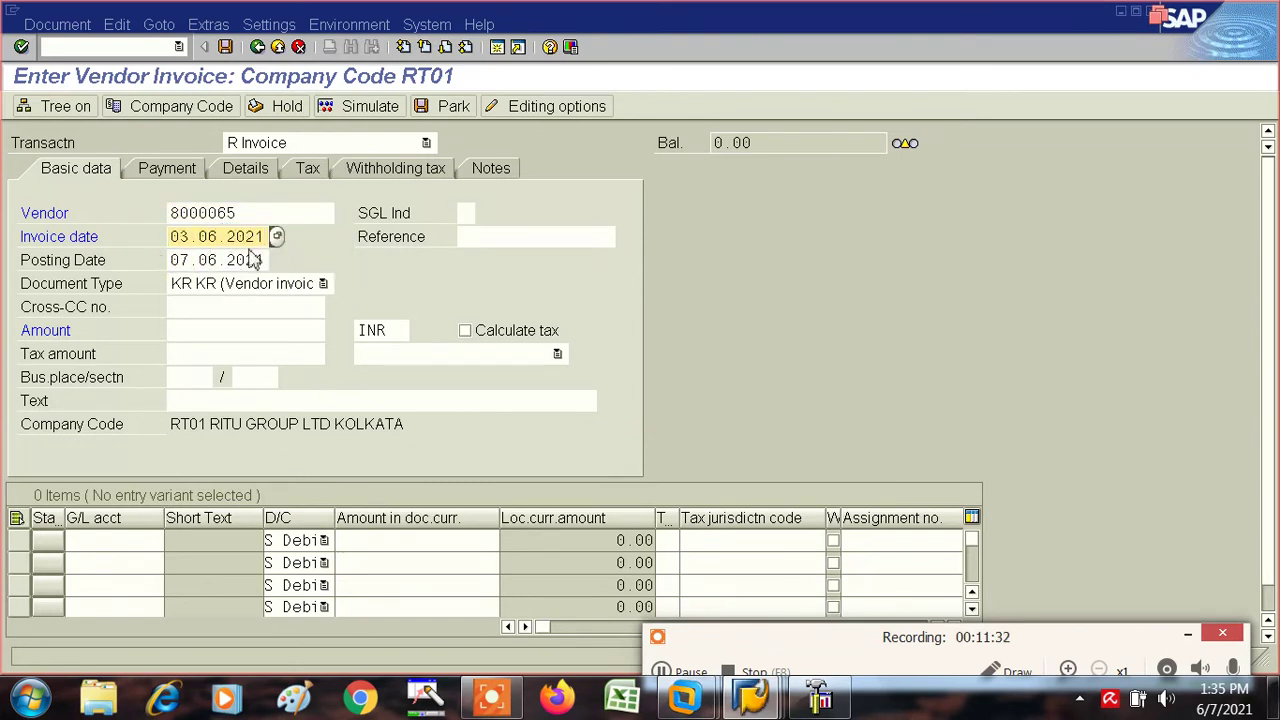
Step: Set the new invoice's posting date to 05.06.2021 using the calendar
click(267, 261)
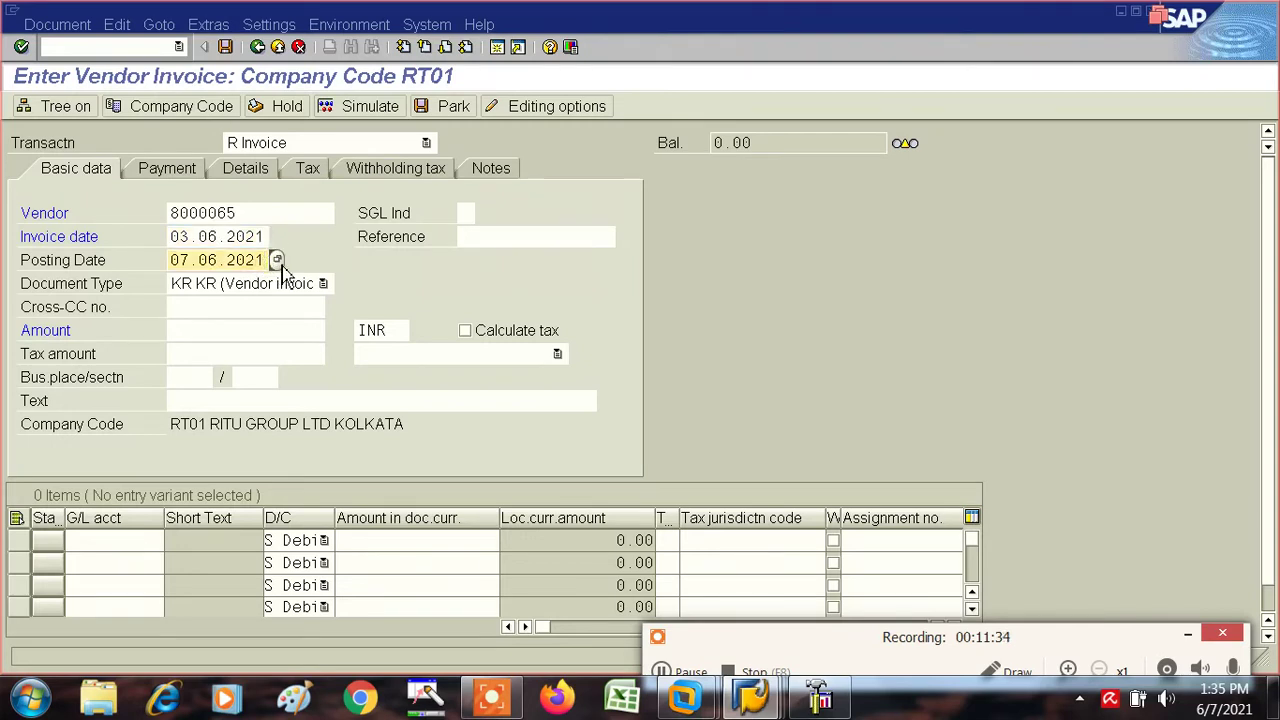
key(Return)
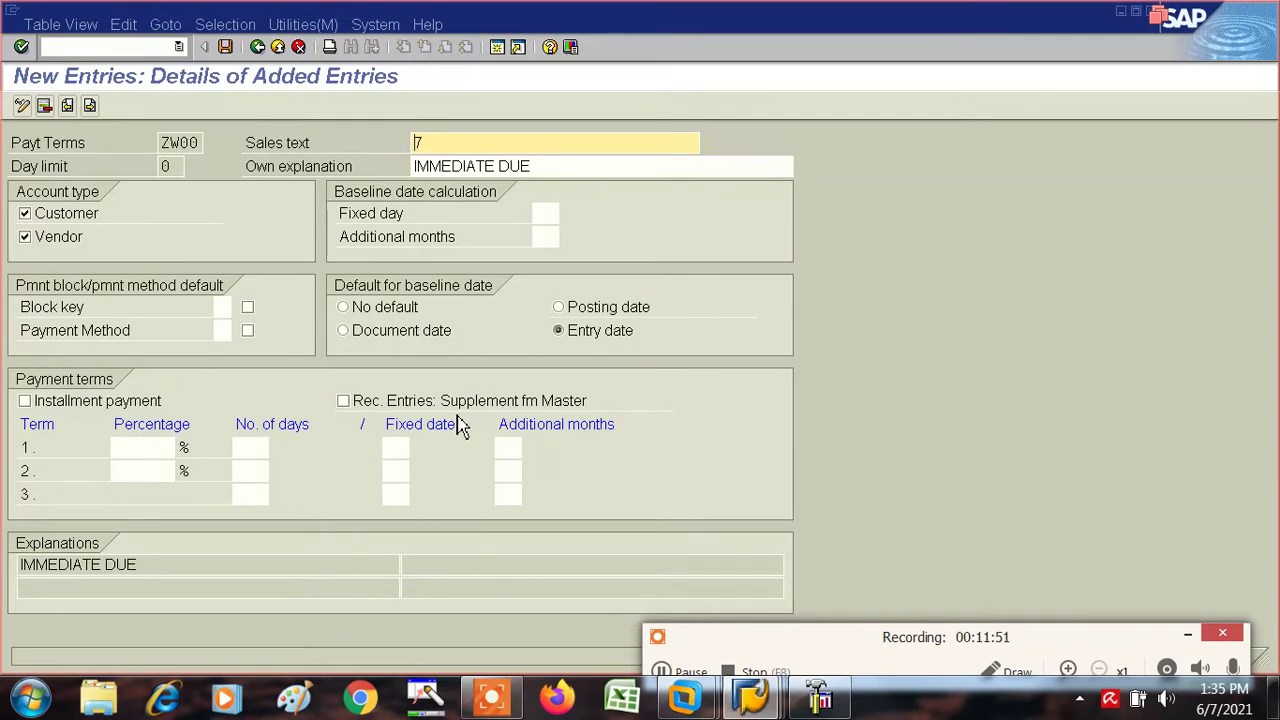
key(alt+Tab)
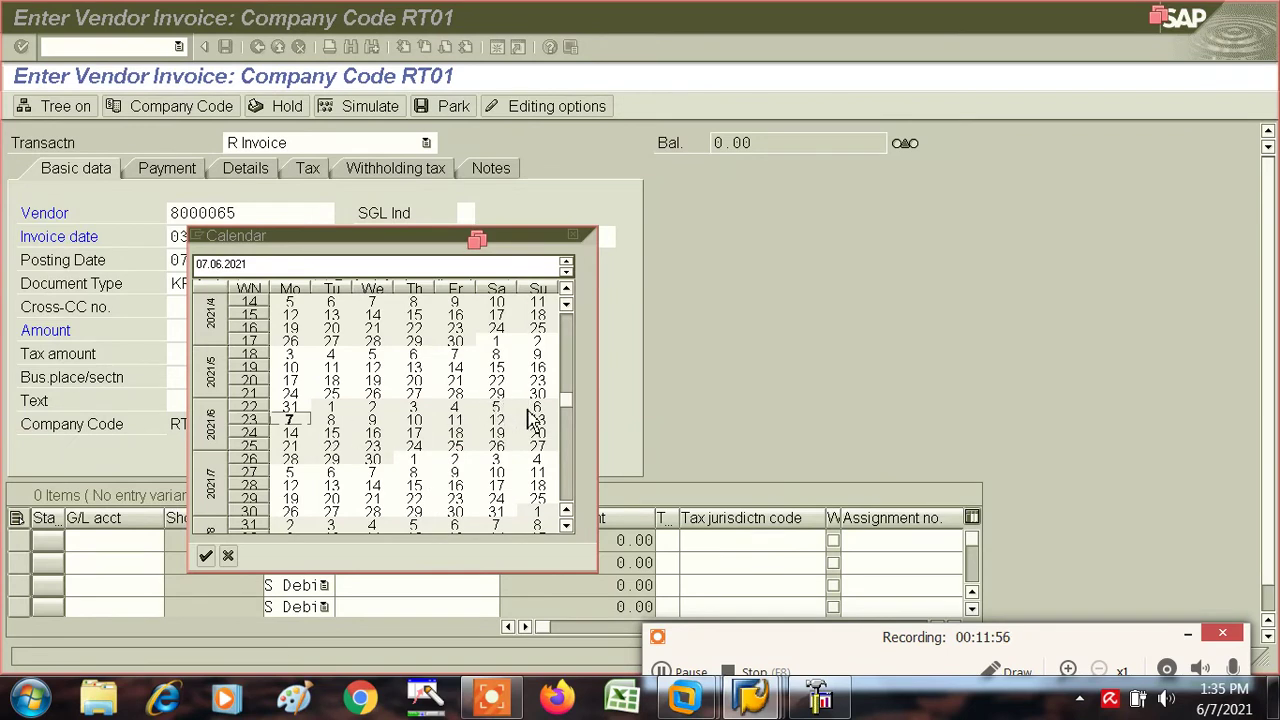
click(496, 407)
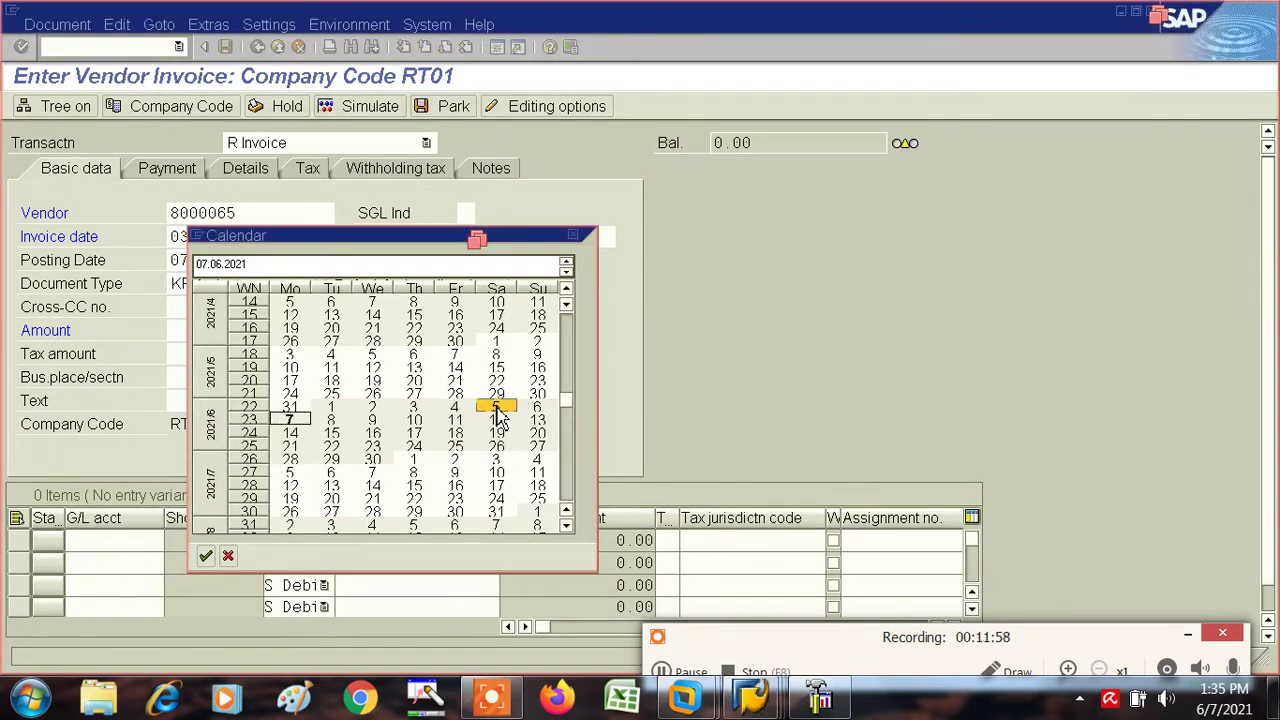
double_click(497, 409)
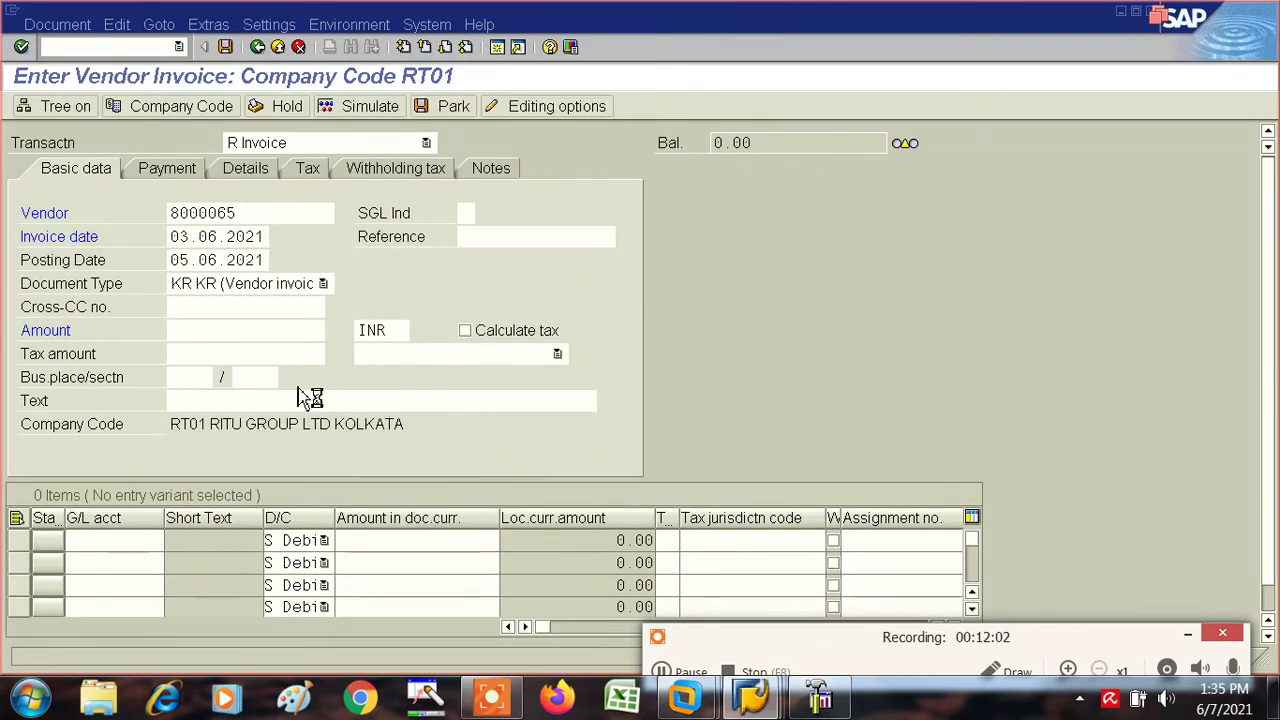
Step: Set the invoice amount to 900 INR
click(184, 331)
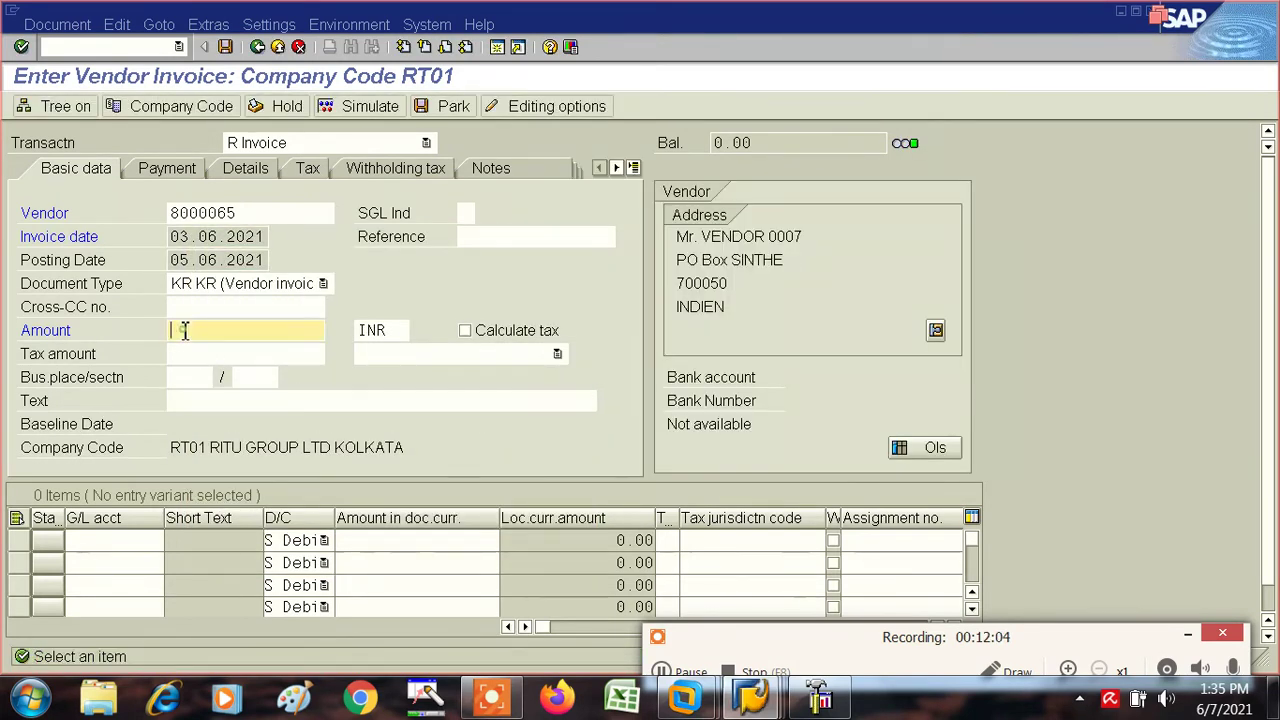
click(184, 331)
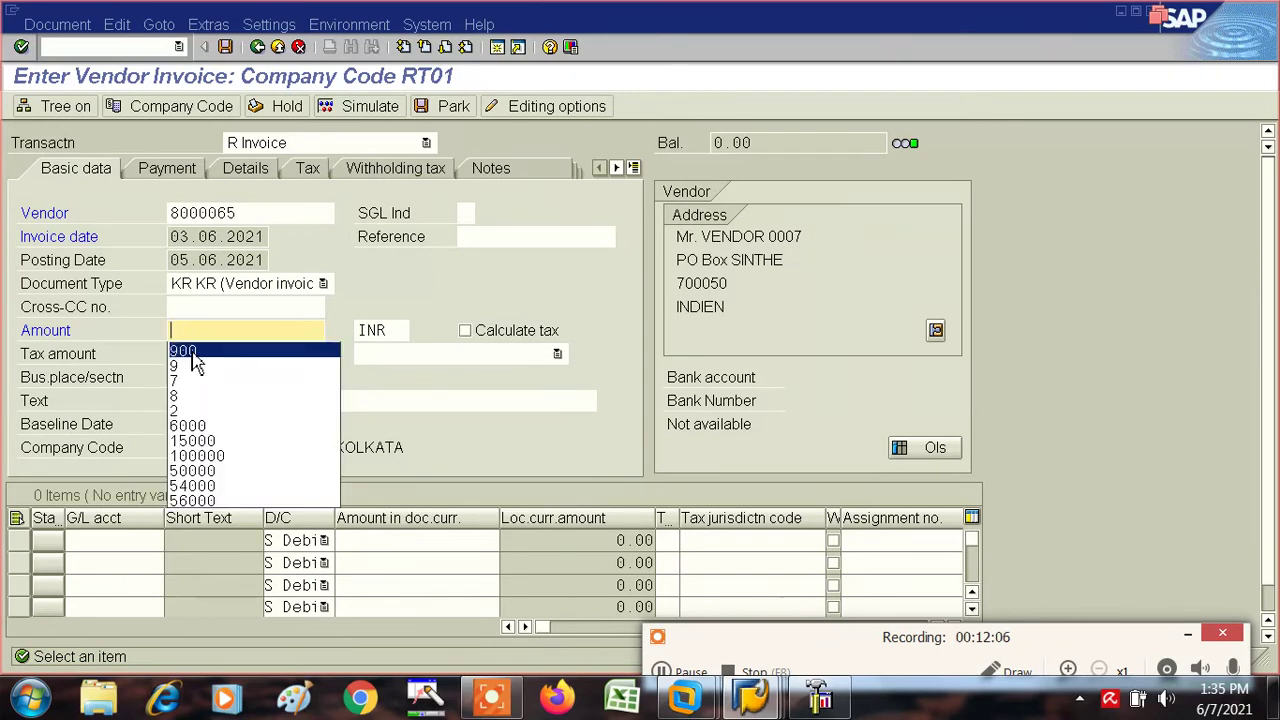
click(188, 350)
key(Tab)
key(Tab)
key(Tab)
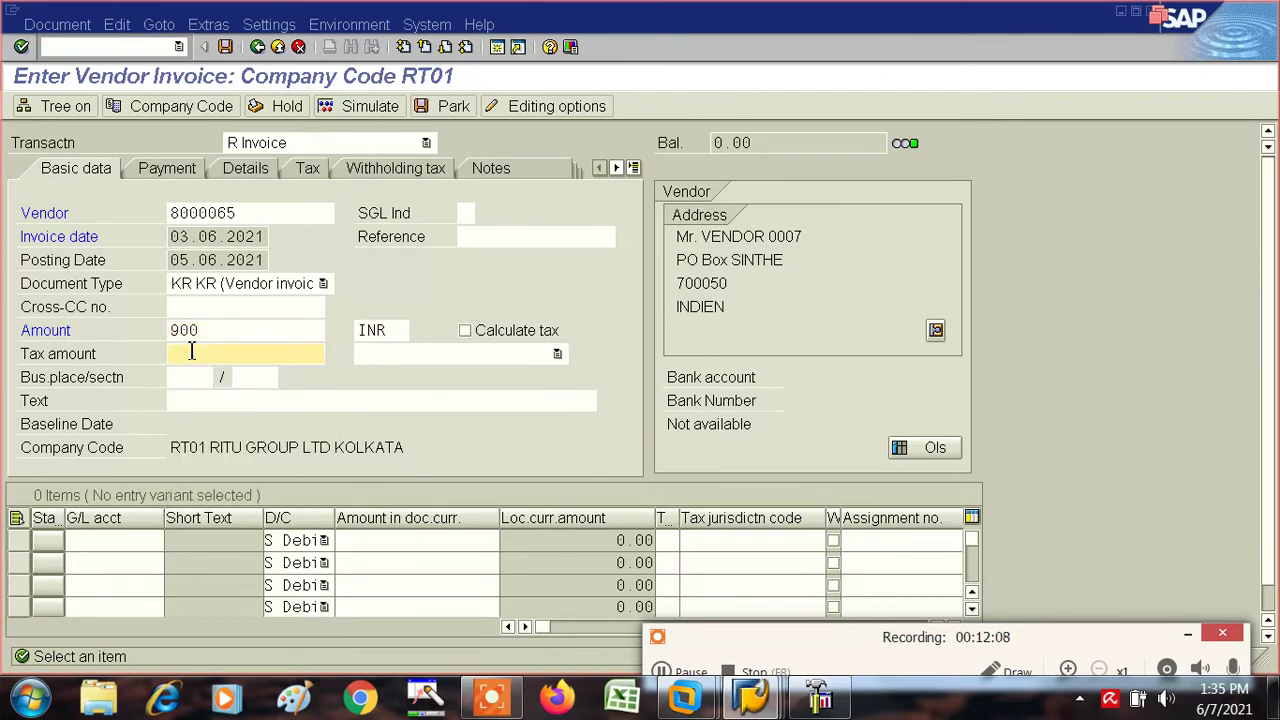
Step: Enter G/L account 100005 in the first line item of the invoice with posting date 05.06.2021
key(Tab)
key(Tab)
key(Tab)
key(Tab)
key(Tab)
key(BackSpace)
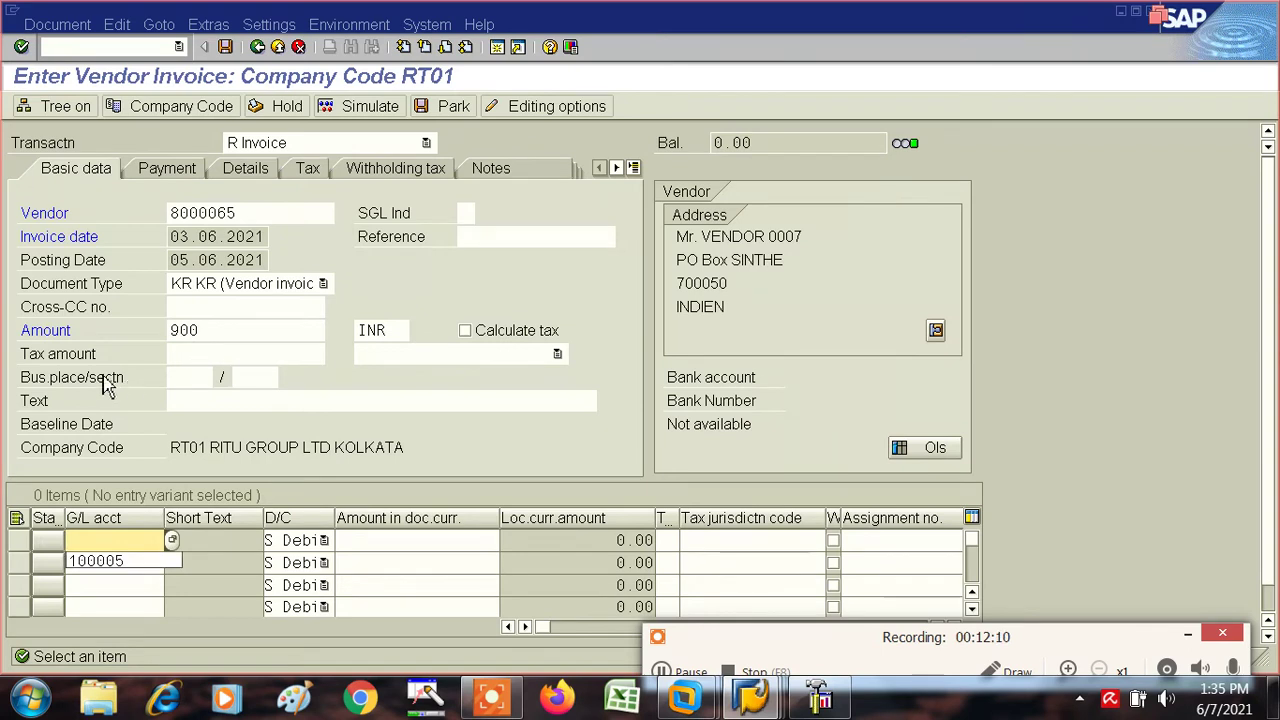
click(115, 564)
key(Tab)
key(Tab)
key(Tab)
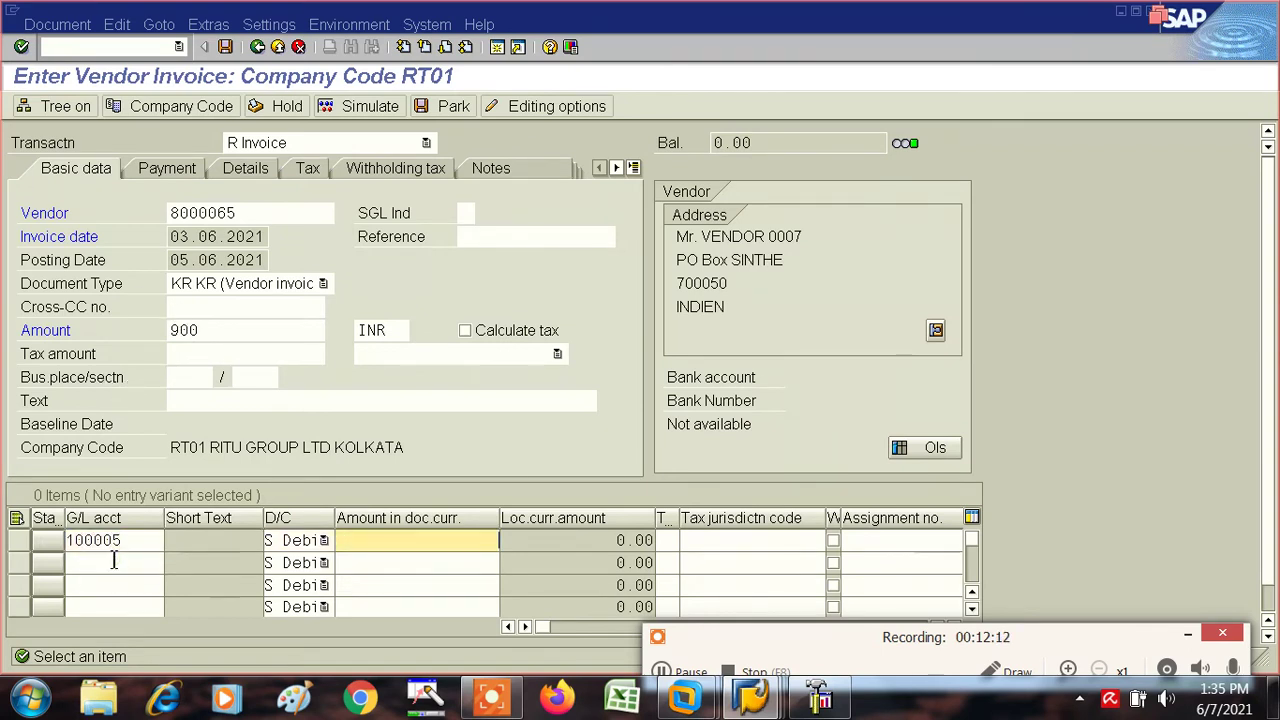
Step: Fill in the first line item with * as the amount in document currency and cost center RT101
text(*)
key(Tab)
key(Tab)
key(Tab)
key(Tab)
key(Tab)
key(Tab)
key(Tab)
key(Tab)
key(Tab)
key(Tab)
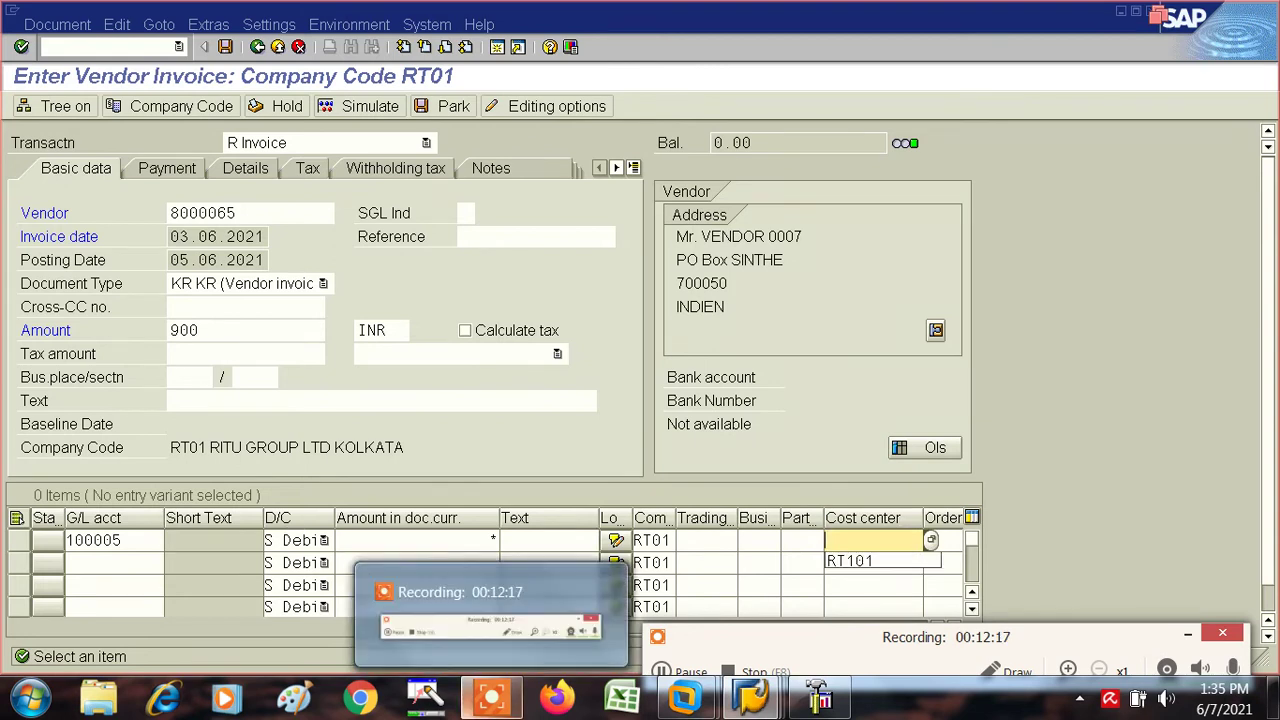
mouse_move(684, 697)
click(813, 605)
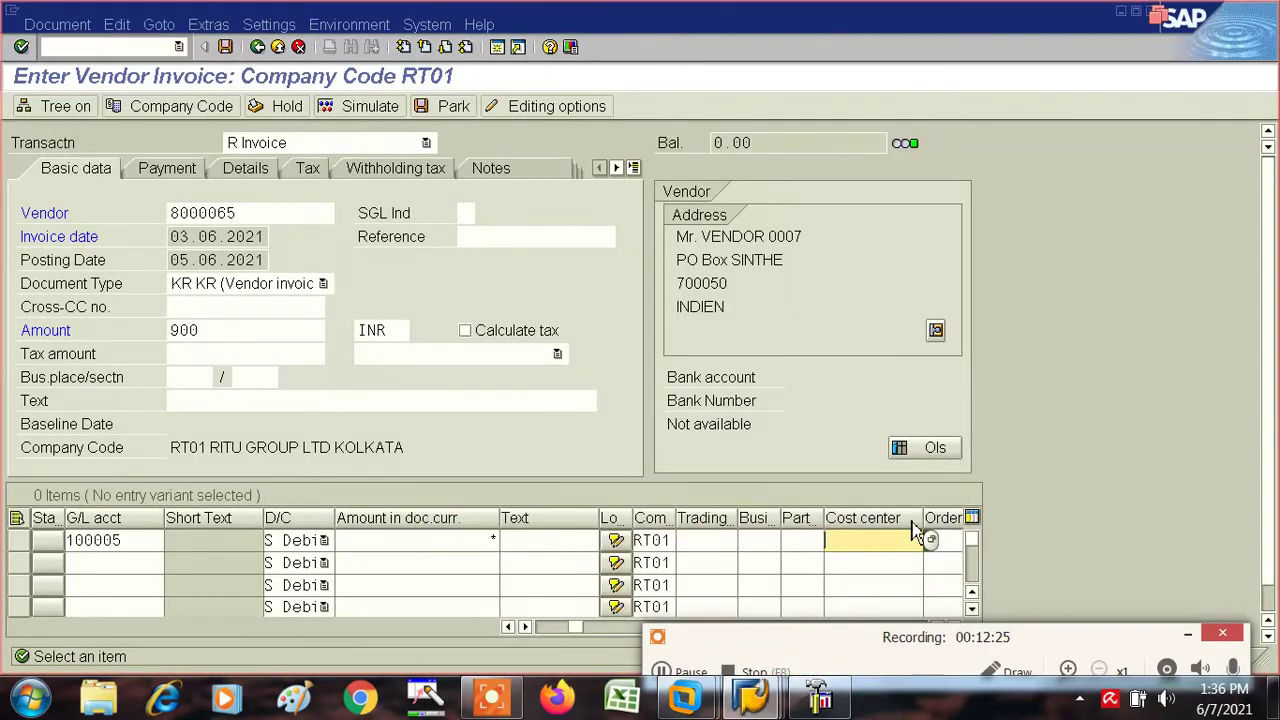
click(863, 541)
click(849, 562)
Step: Compare the invoice's baseline and due dates with its invoice and posting dates, and exit the invoice without saving
click(166, 176)
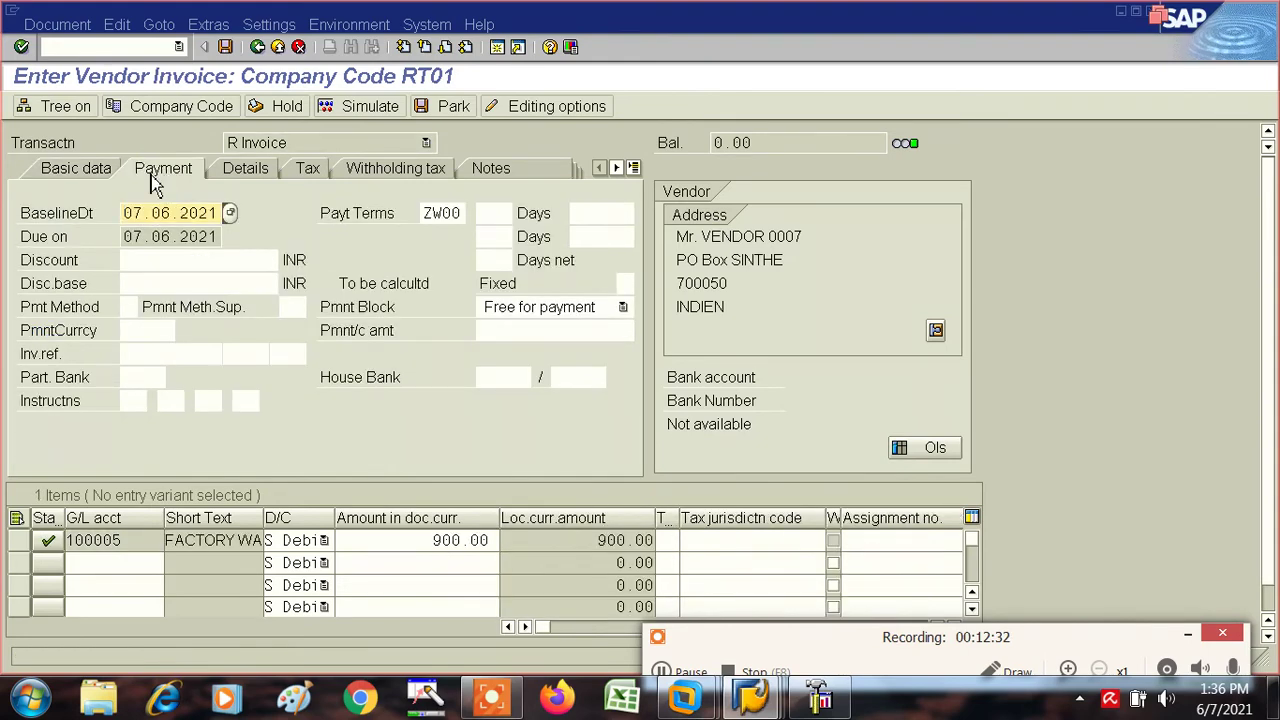
click(85, 180)
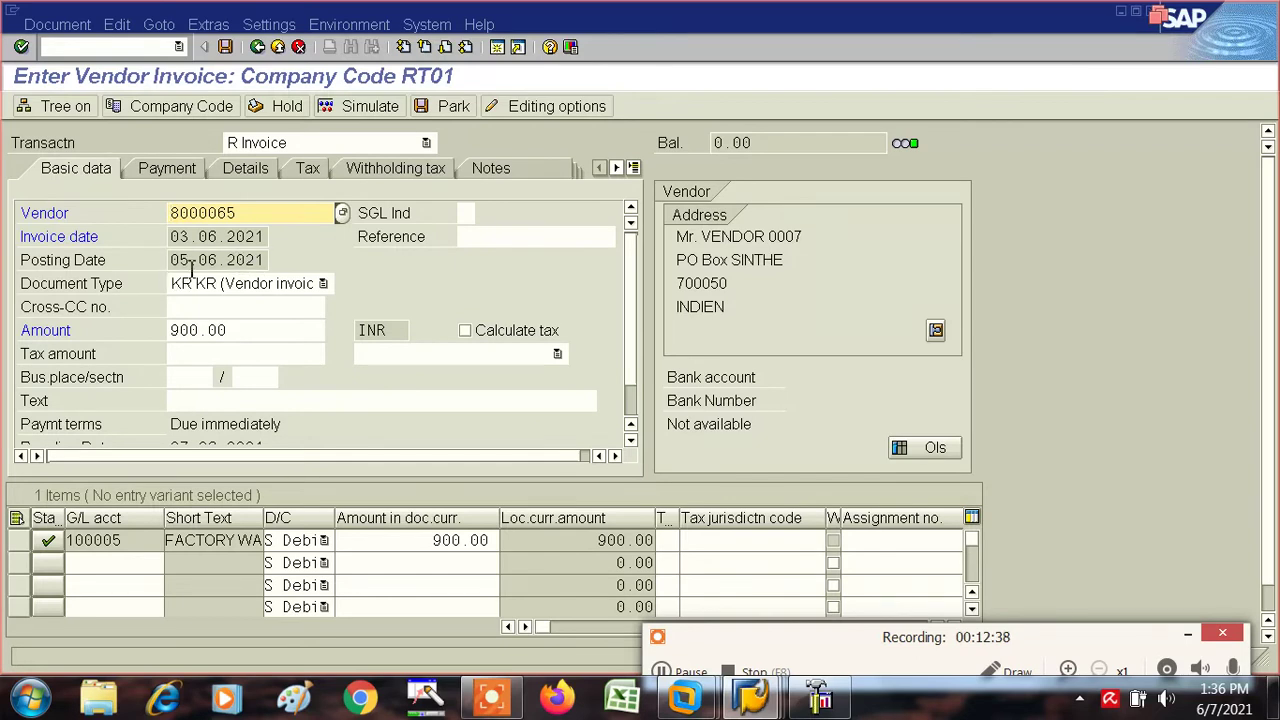
click(163, 172)
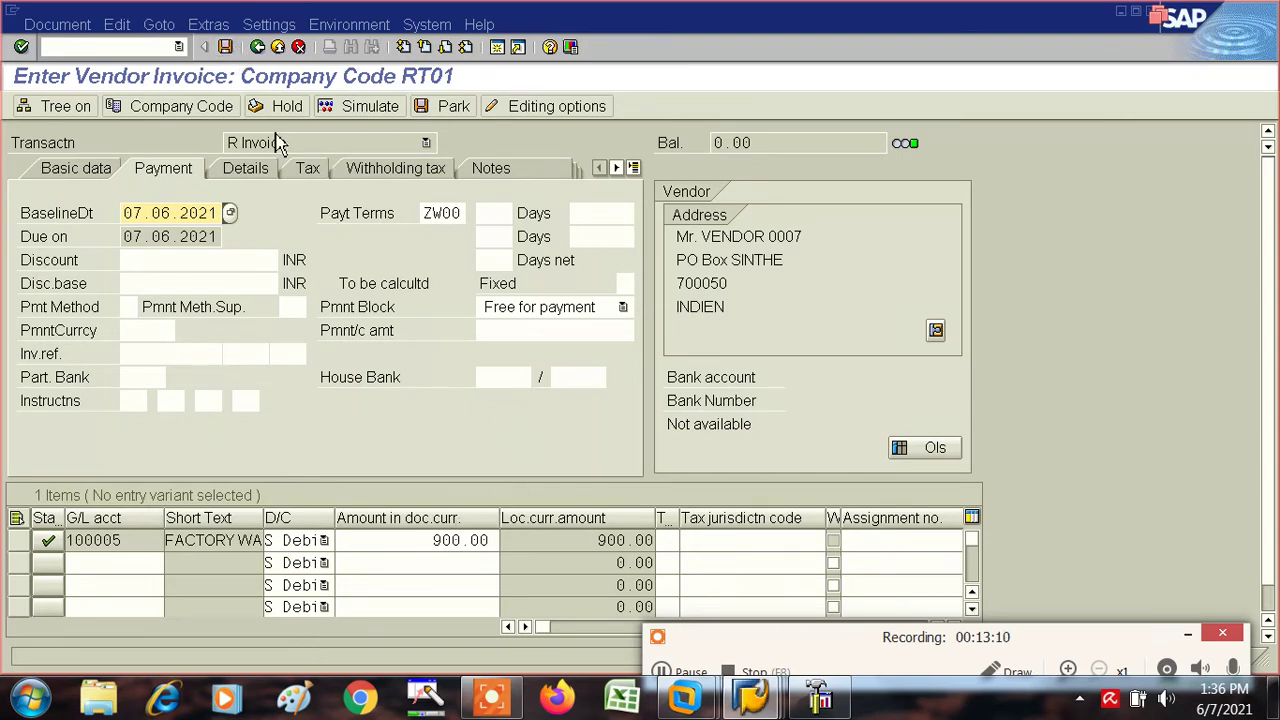
click(279, 48)
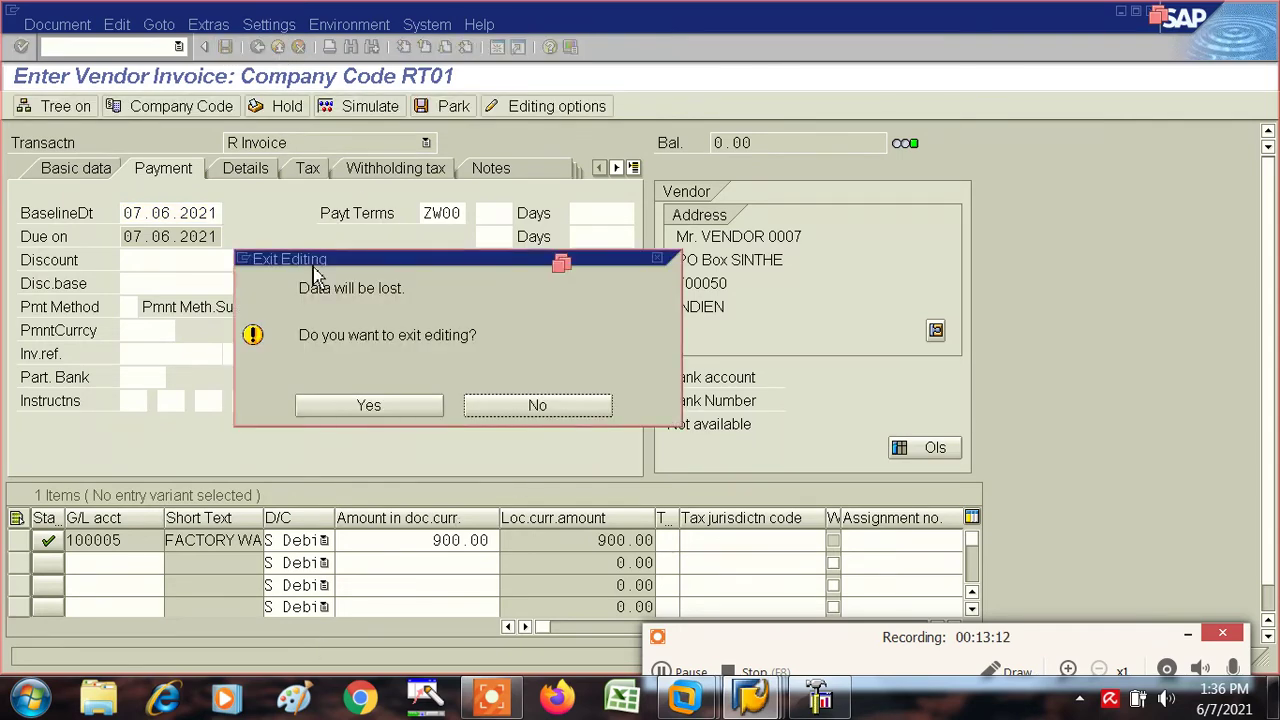
click(369, 408)
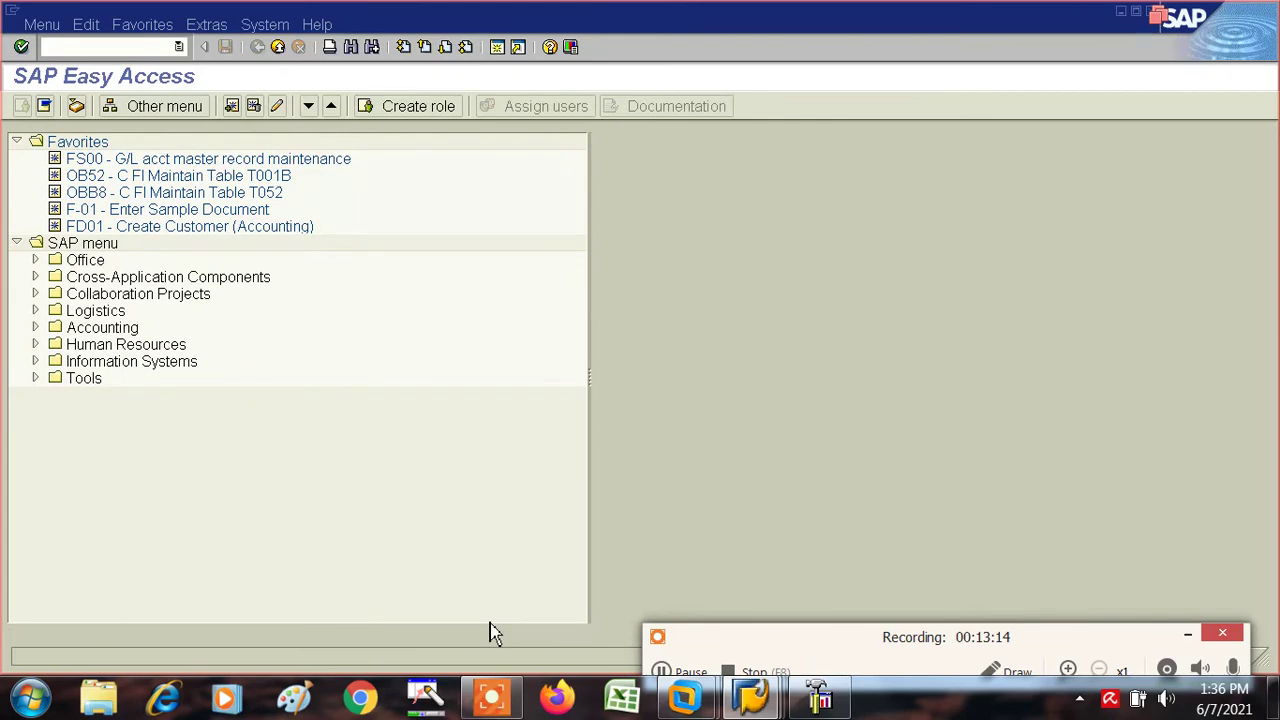
Step: Change the default for baseline date in payment terms ZW00 to No default, save the entry, and return to the SAP Easy Access session
key(alt+Tab)
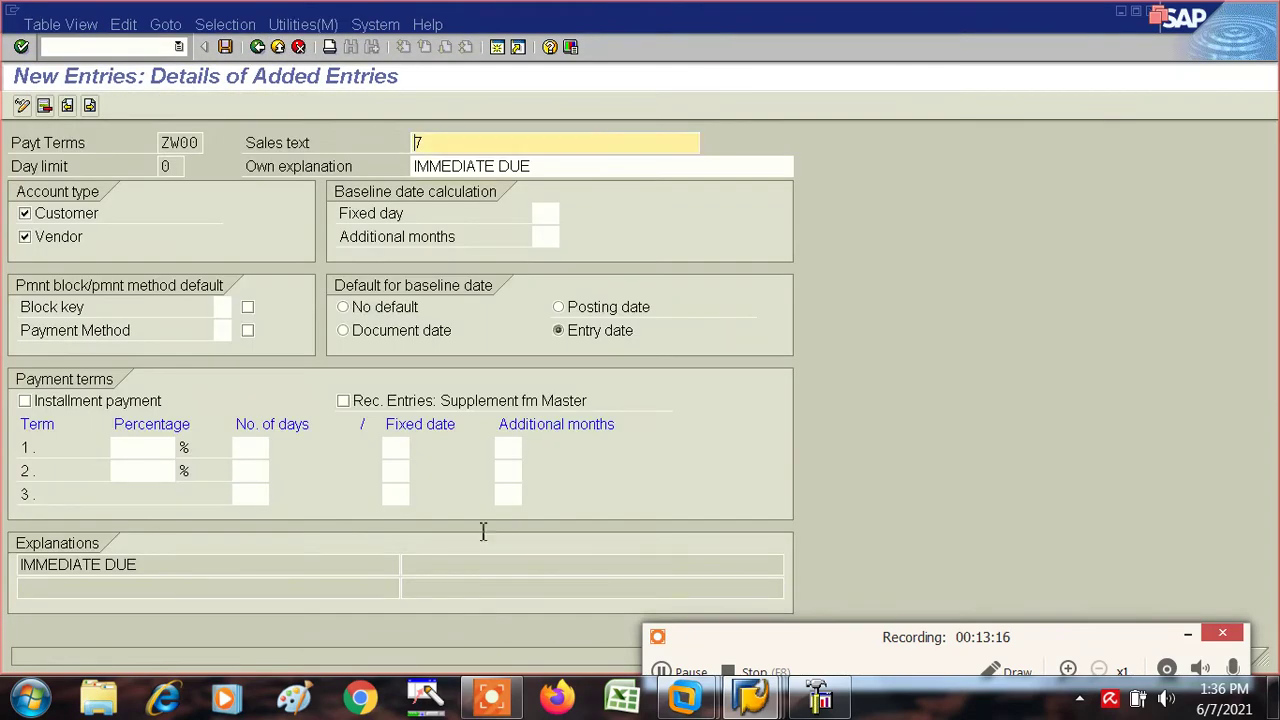
click(345, 310)
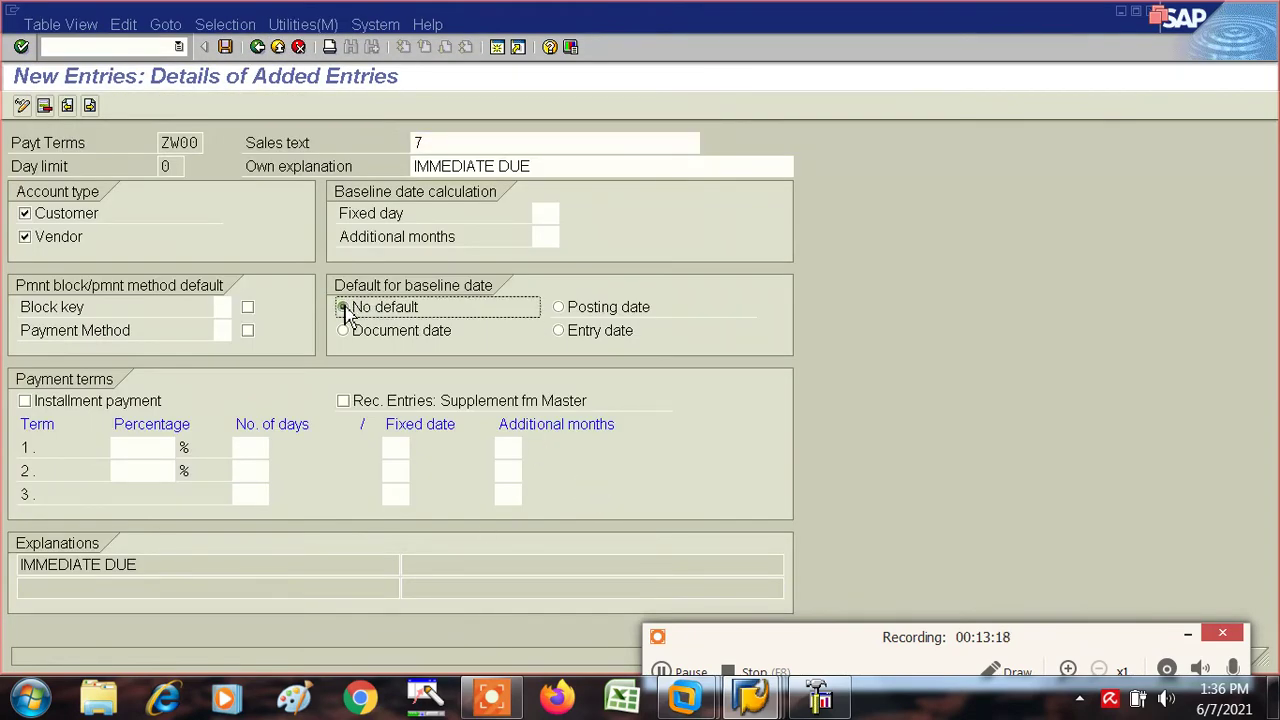
click(227, 50)
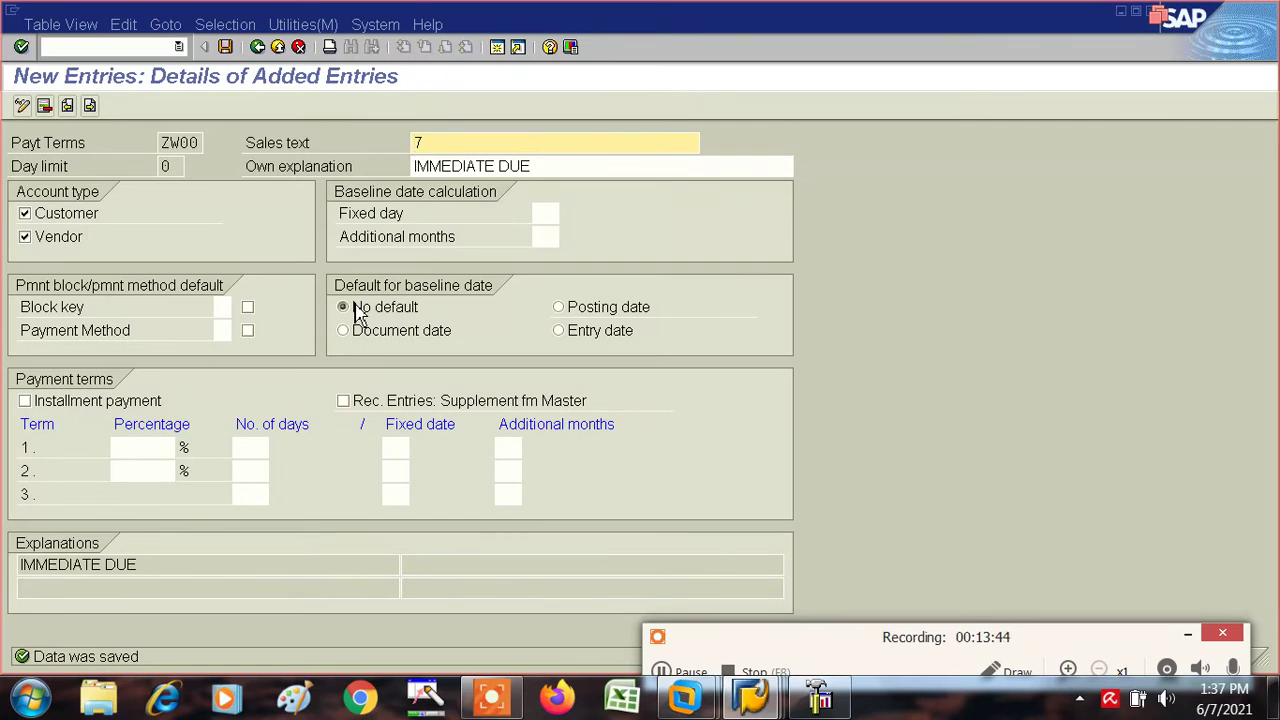
key(F10)
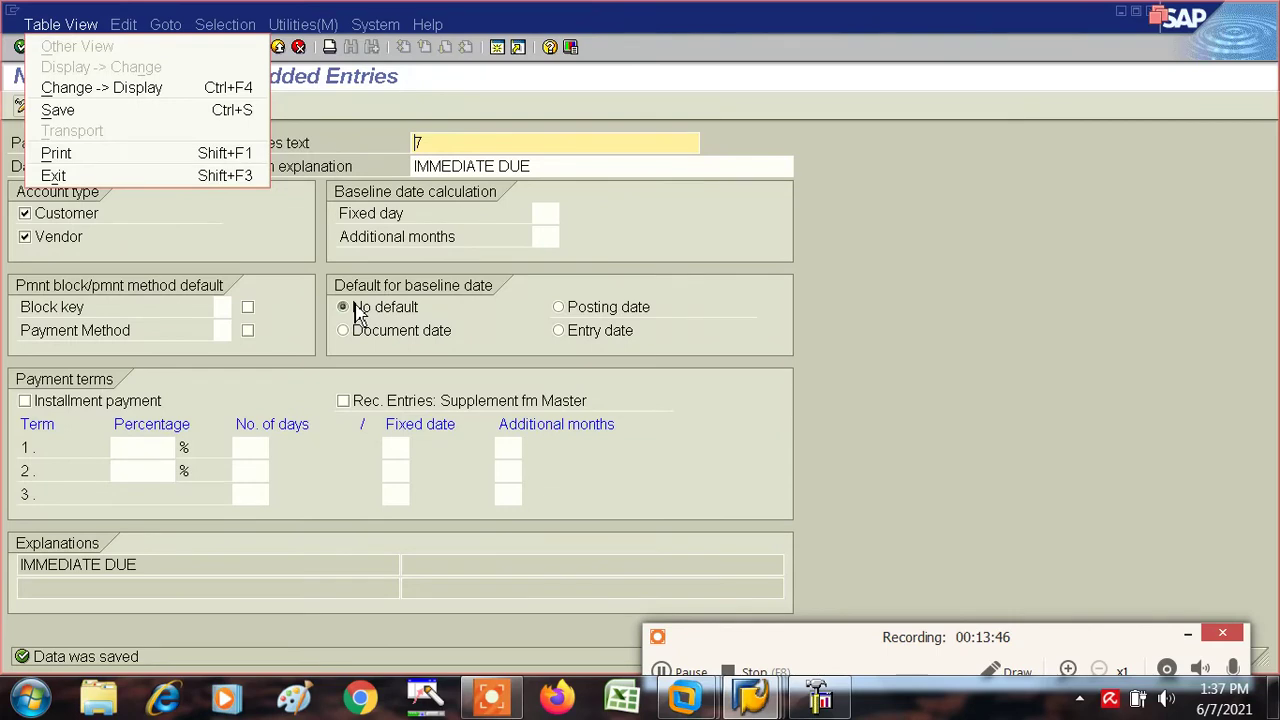
key(shift+F3)
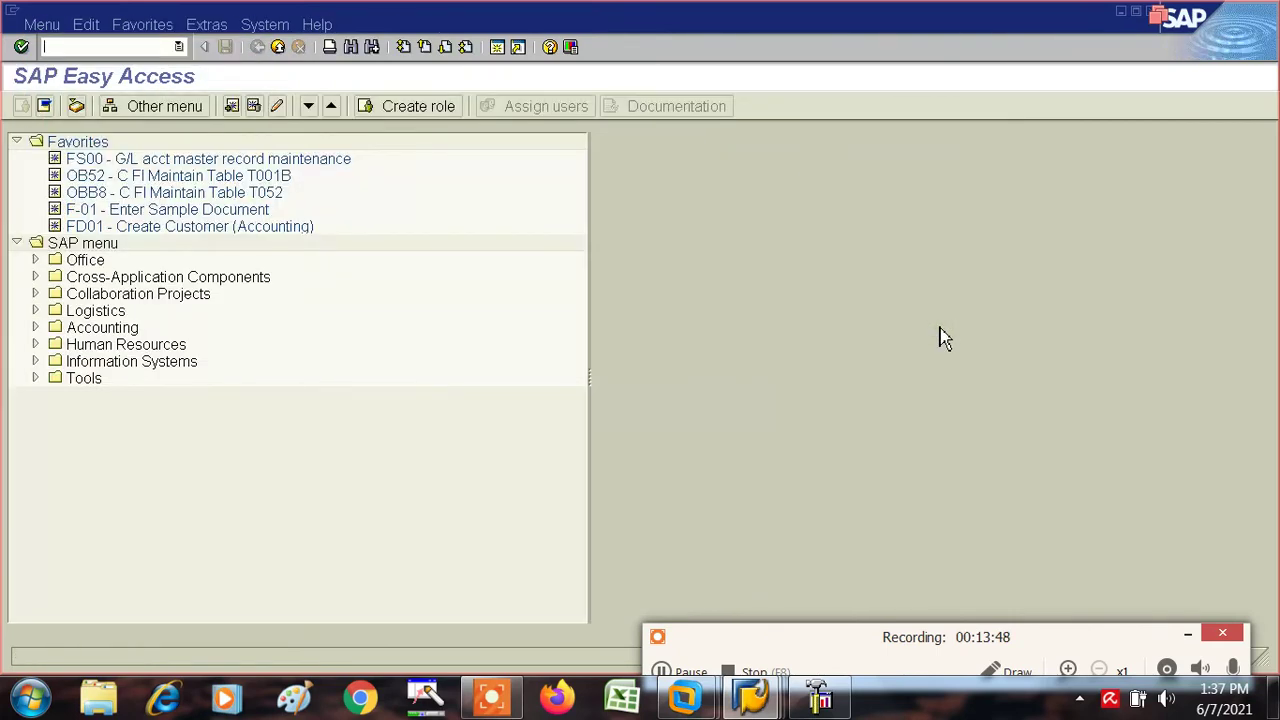
Step: Start a new vendor invoice with transaction FB60 for the test vendor and set the invoice date to 03.06.2021
click(179, 47)
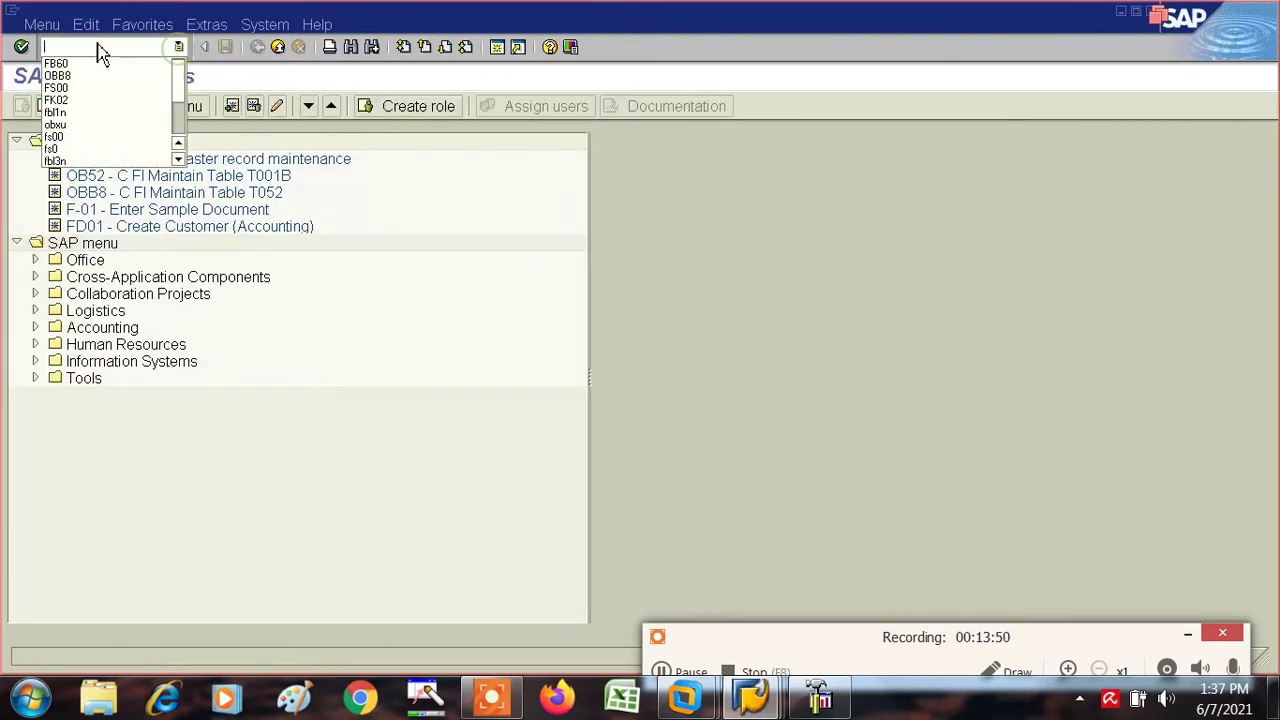
click(56, 63)
click(21, 47)
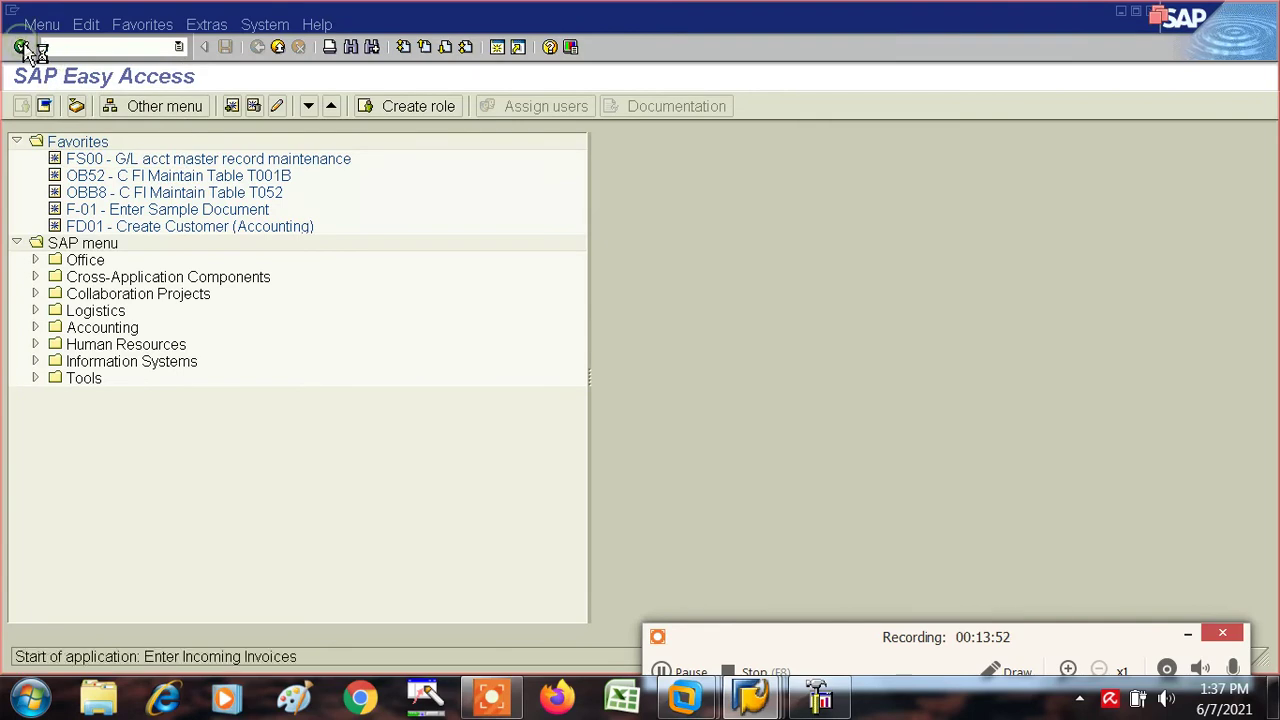
key(BackSpace)
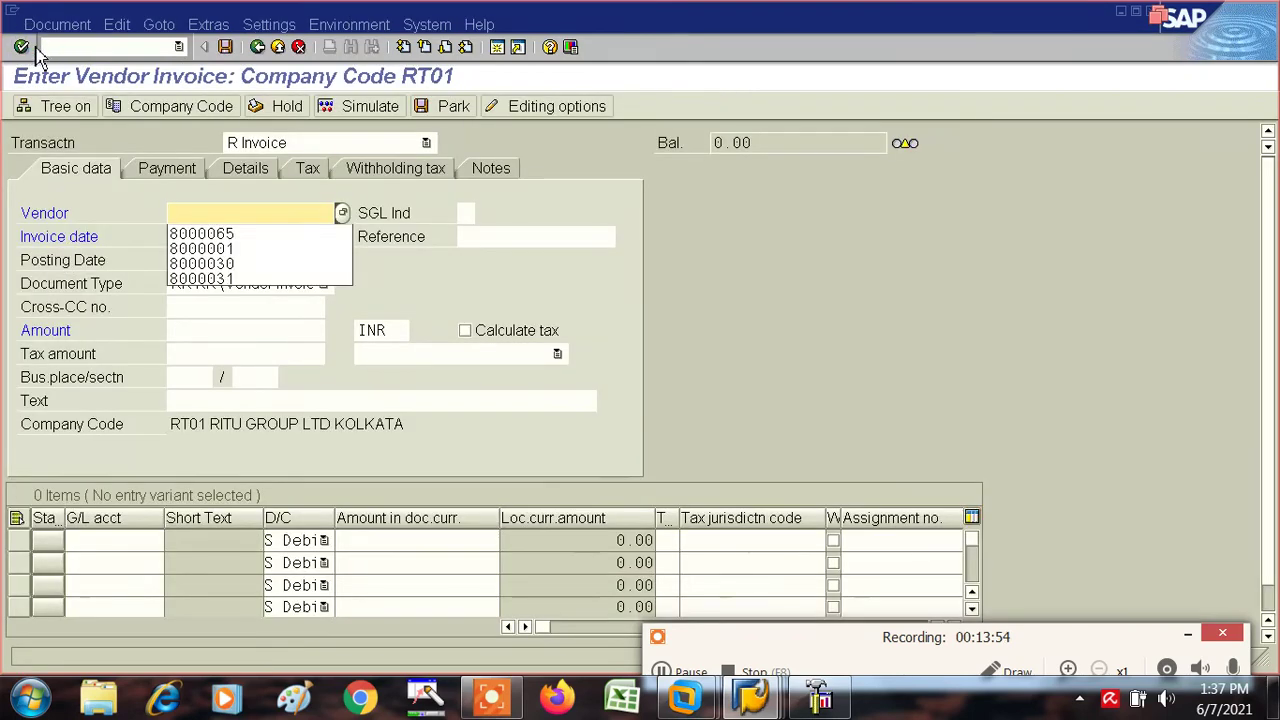
click(217, 234)
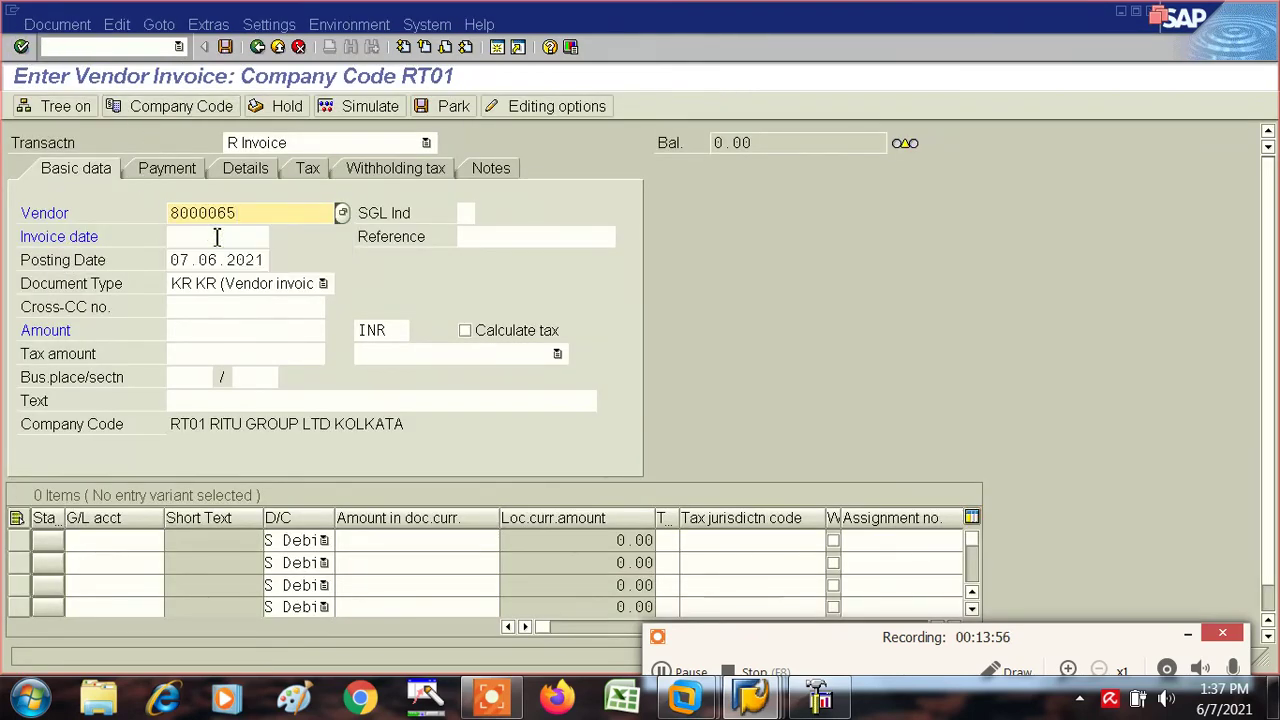
key(Tab)
click(217, 236)
key(BackSpace)
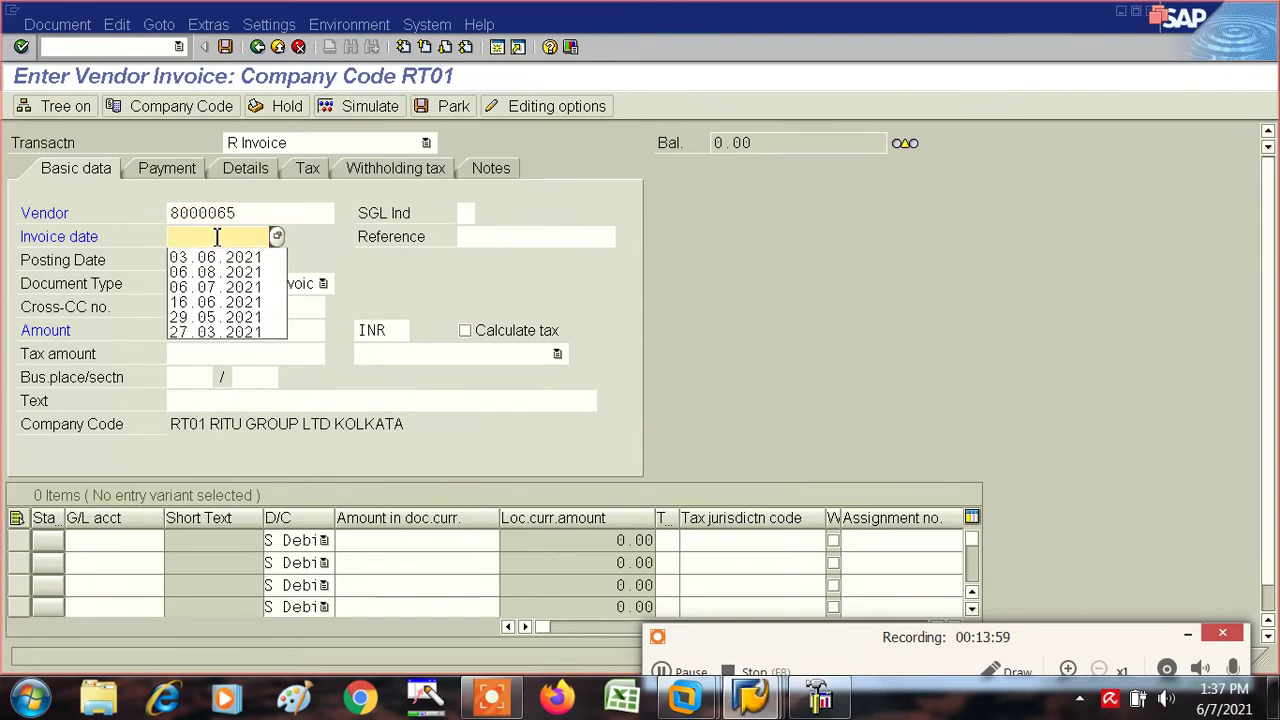
click(217, 257)
key(Tab)
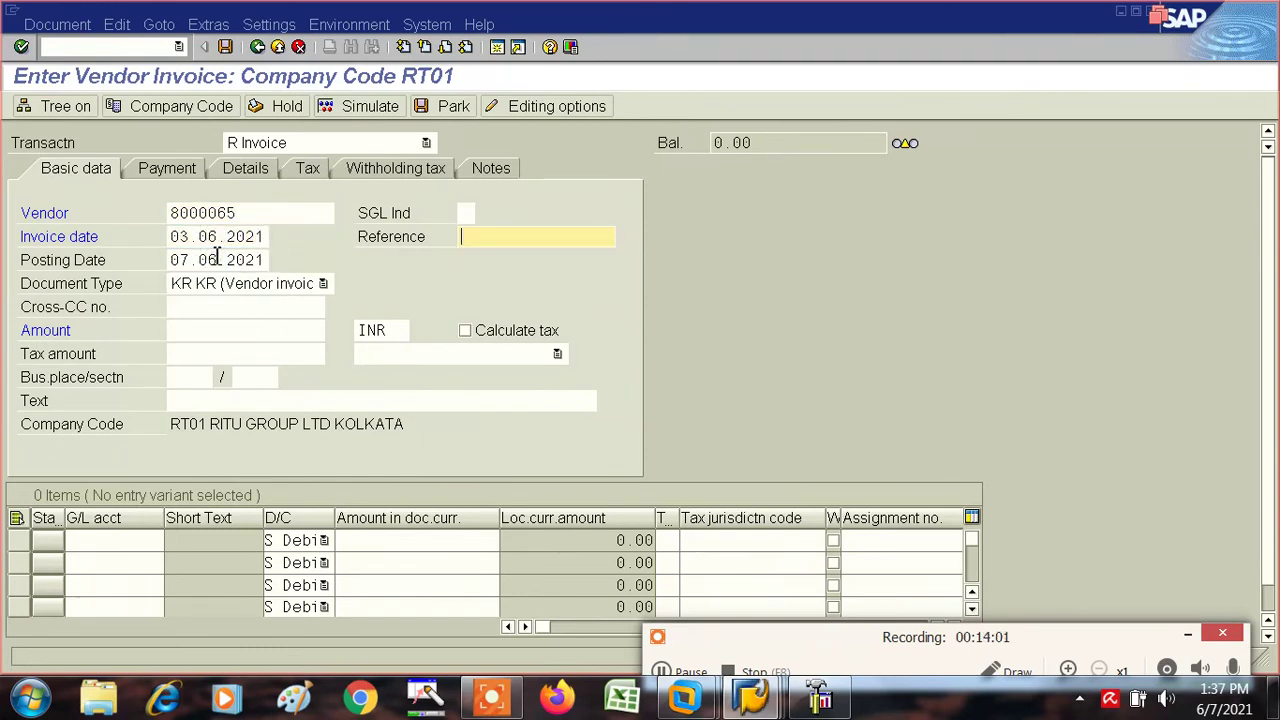
Step: Set the invoice amount to 900 INR
key(Tab)
key(Tab)
key(Tab)
key(Tab)
key(Tab)
key(Tab)
key(Tab)
key(Tab)
key(Tab)
key(Tab)
key(Tab)
key(Tab)
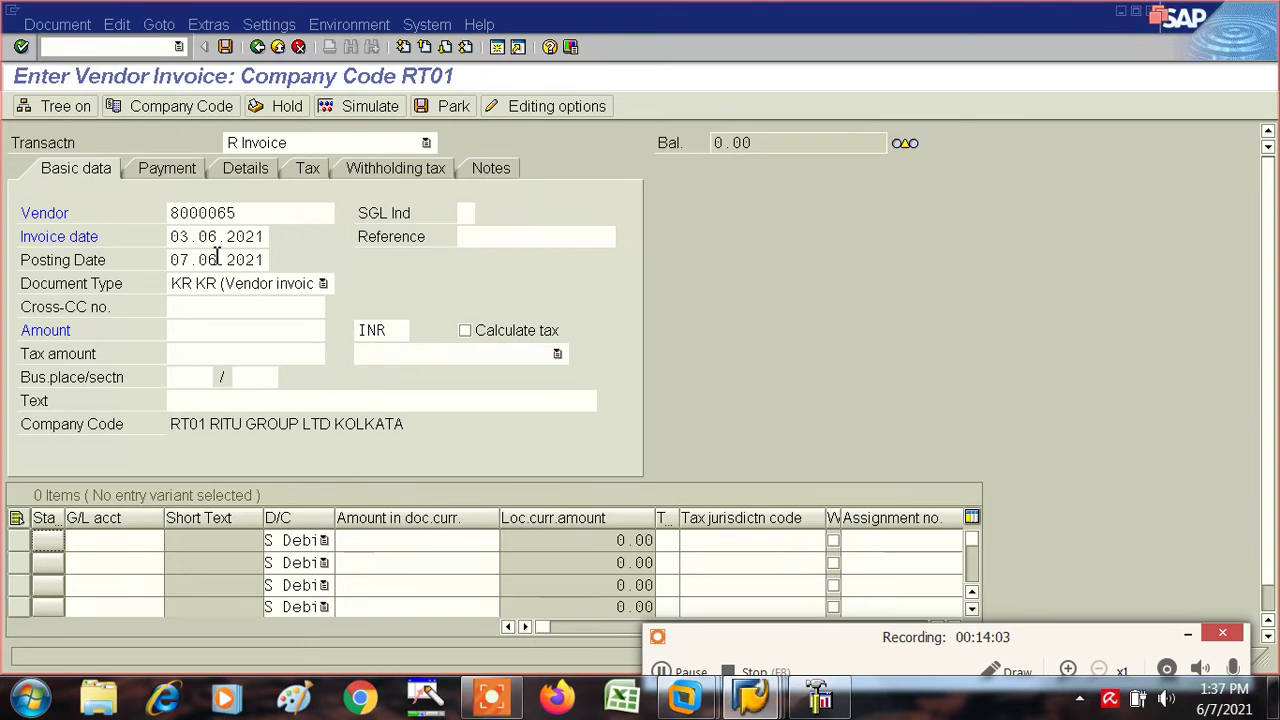
click(181, 325)
key(BackSpace)
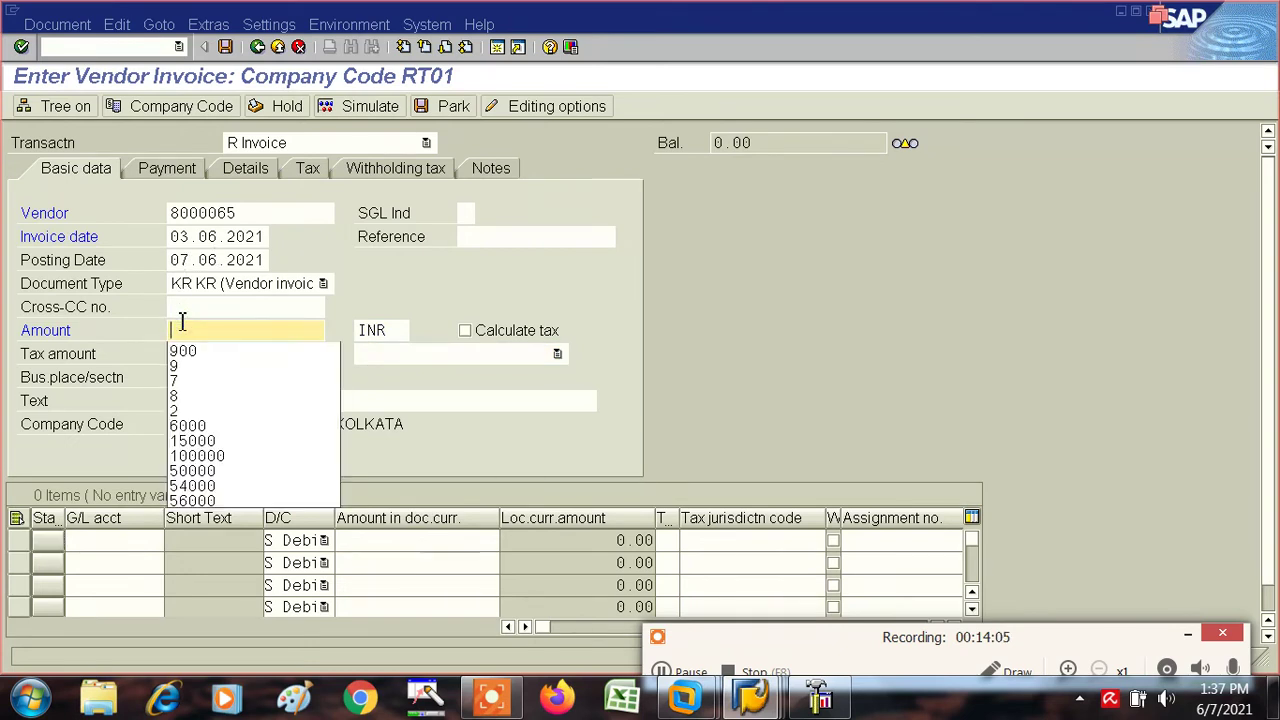
click(189, 351)
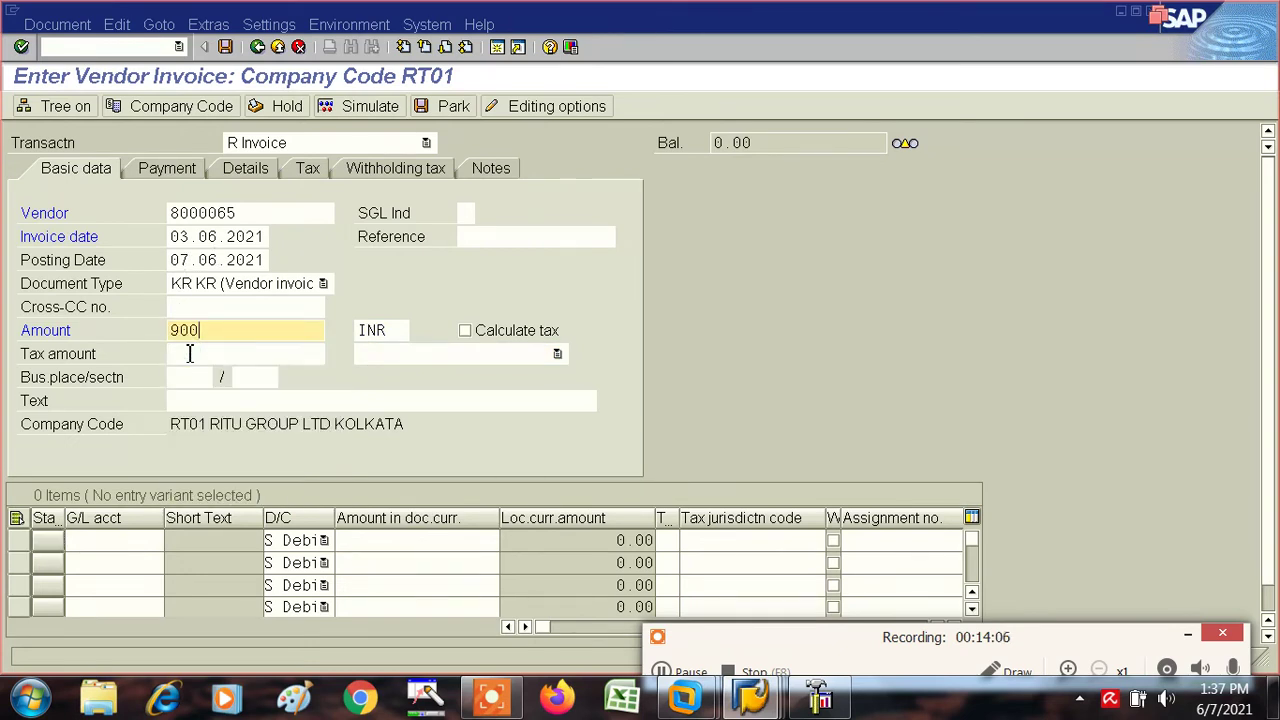
Step: Enter G/L account 100005 in the first line item of the 900 INR invoice
key(Tab)
key(Tab)
key(Tab)
key(Tab)
key(Tab)
key(Tab)
key(Tab)
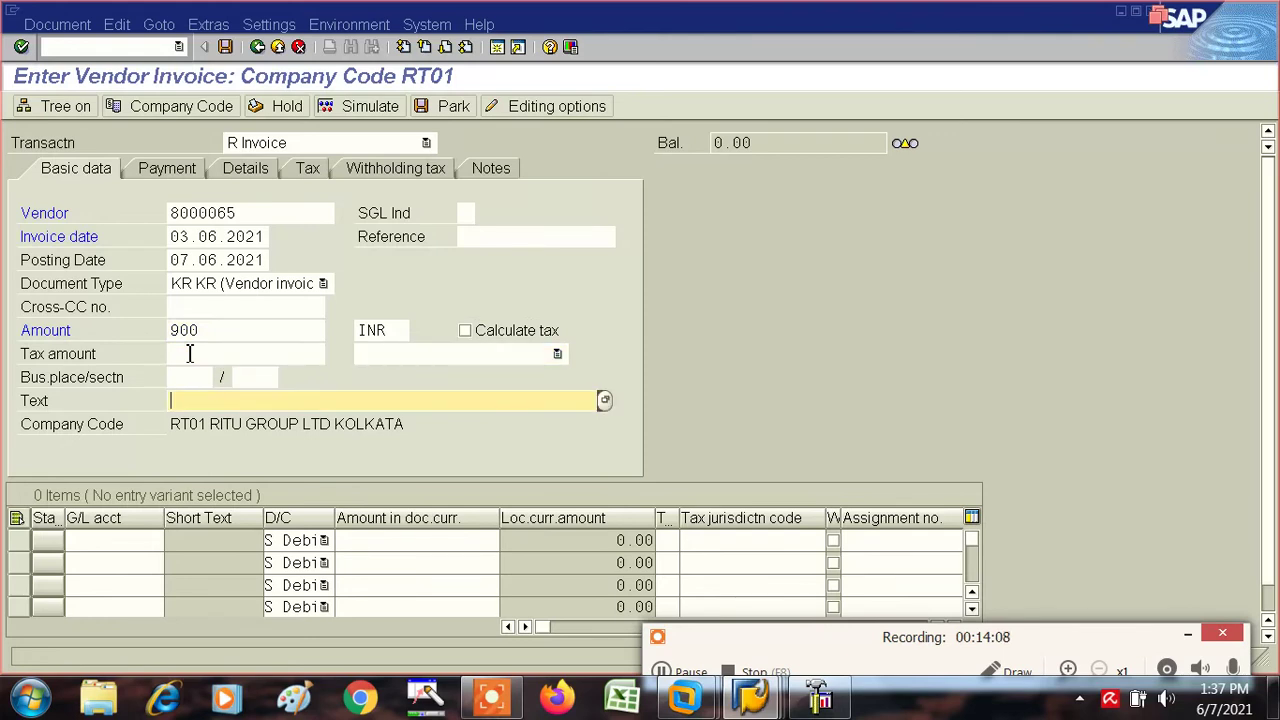
key(Tab)
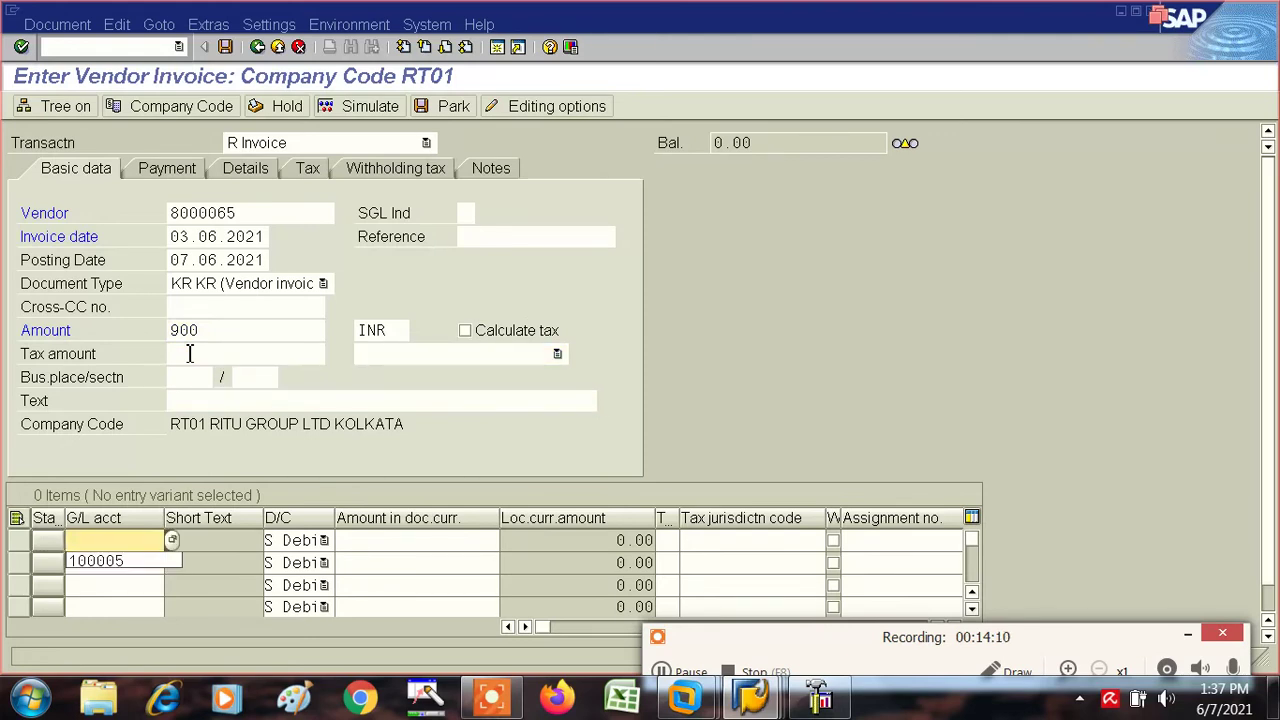
click(101, 565)
Step: Complete the first line item with * as the amount in document currency and cost center RT101
key(Tab)
key(Tab)
key(Tab)
text(*)
key(Tab)
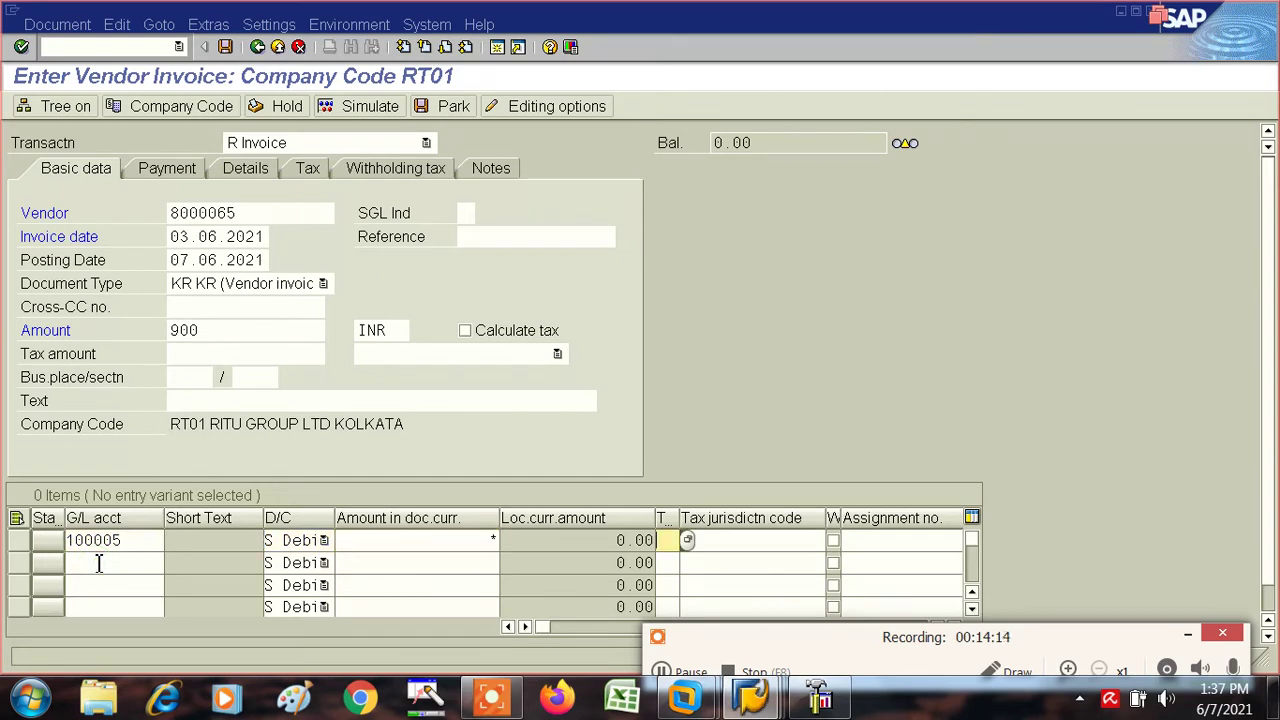
key(Tab)
key(Tab)
key(Tab)
key(Tab)
key(Tab)
key(Tab)
key(Tab)
key(Tab)
key(Tab)
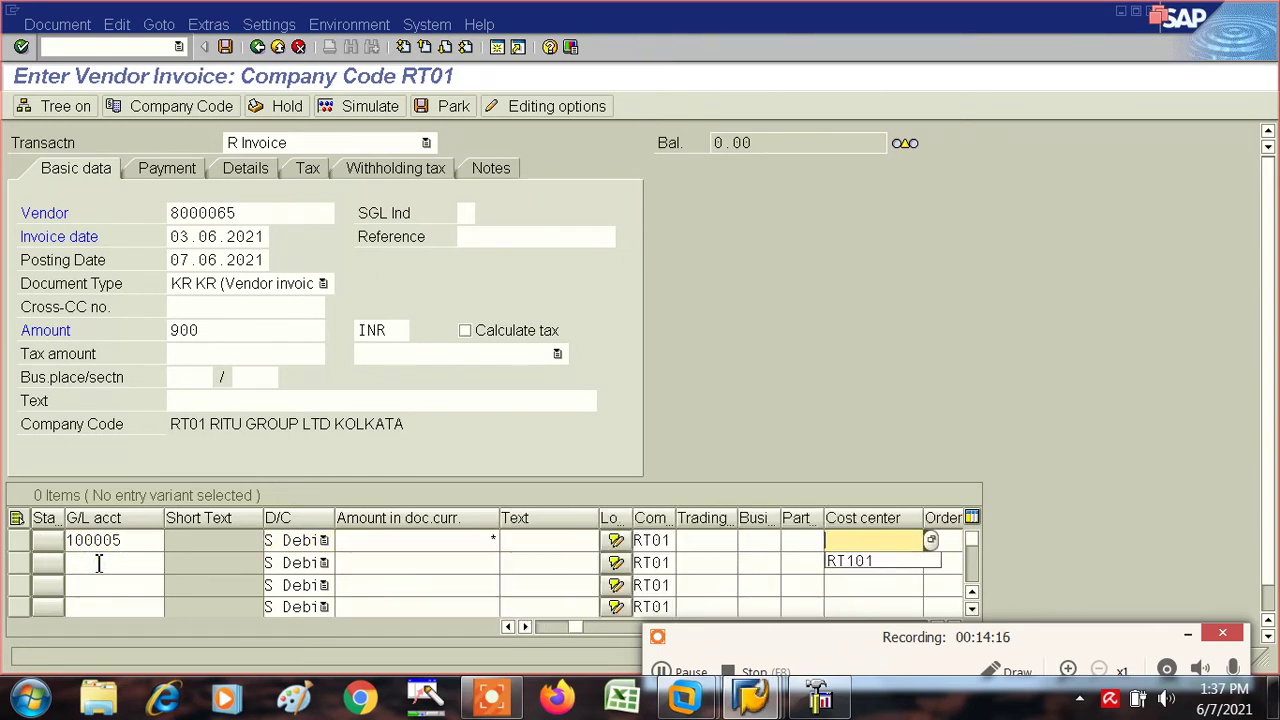
click(860, 565)
Step: Set the baseline date to 10.06.2021 in the invoice's payment data, check the due date, and exit the invoice without saving
click(168, 172)
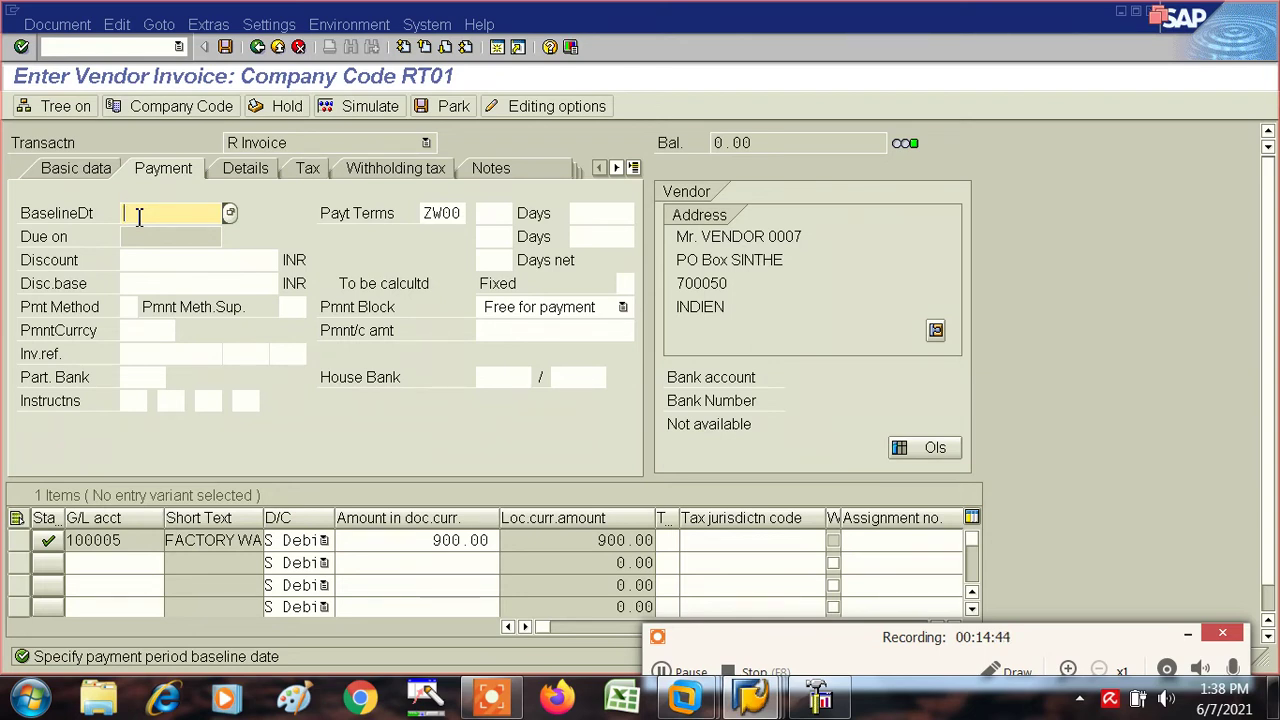
click(230, 213)
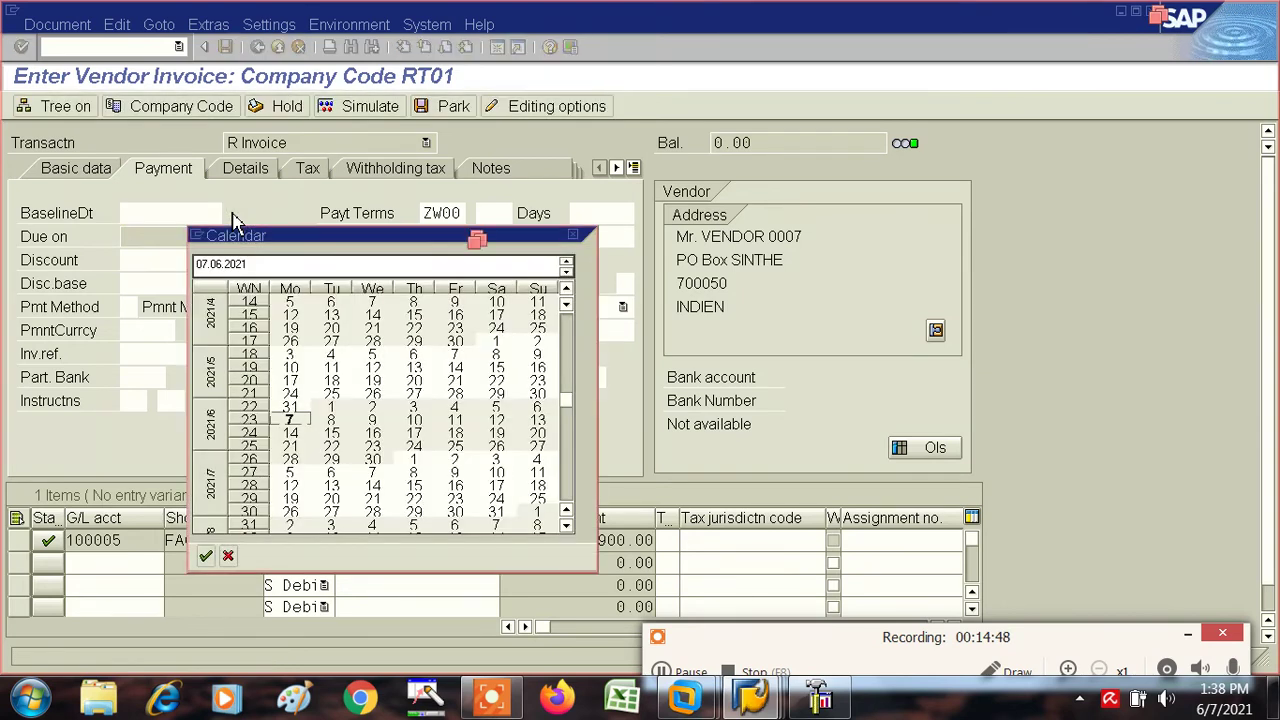
double_click(419, 424)
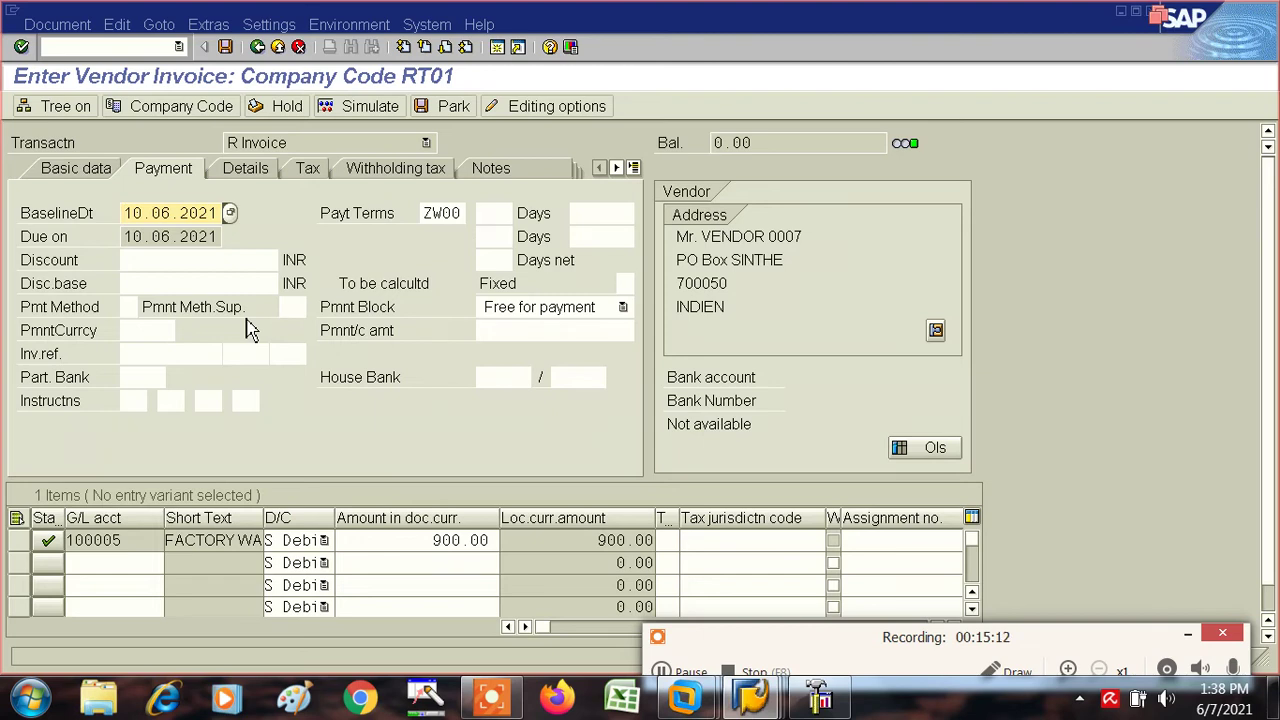
click(278, 47)
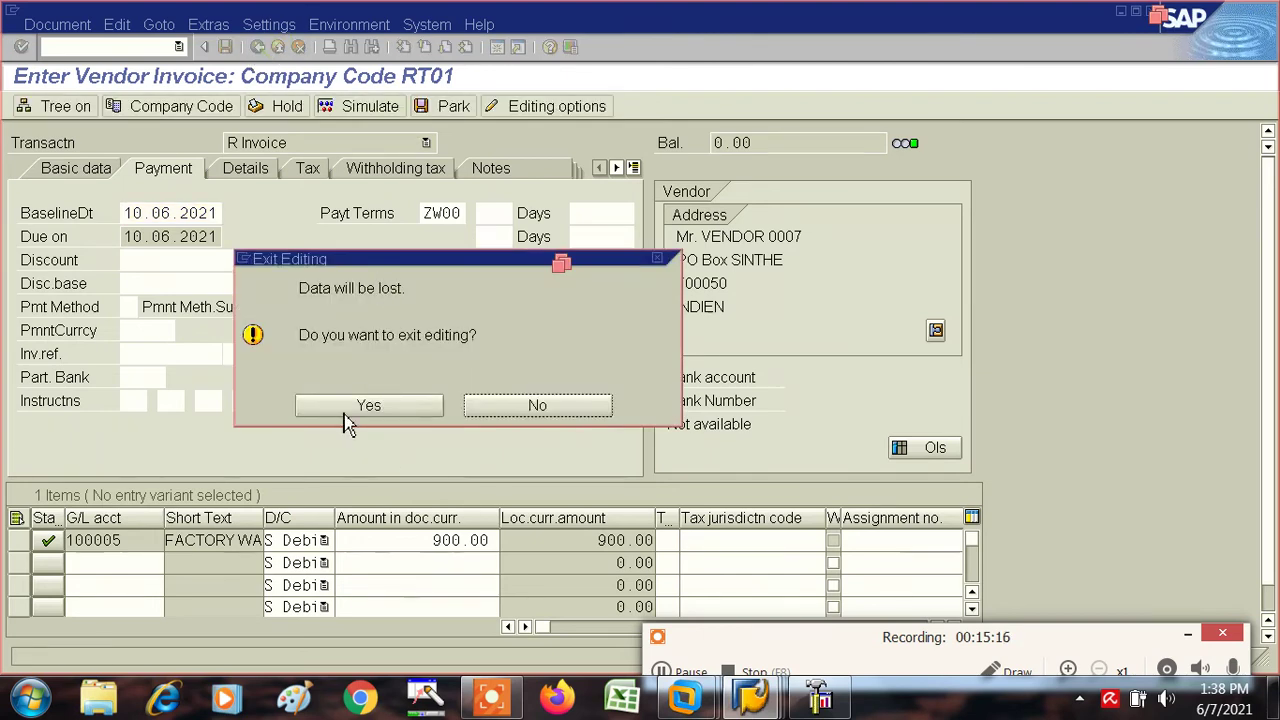
click(369, 408)
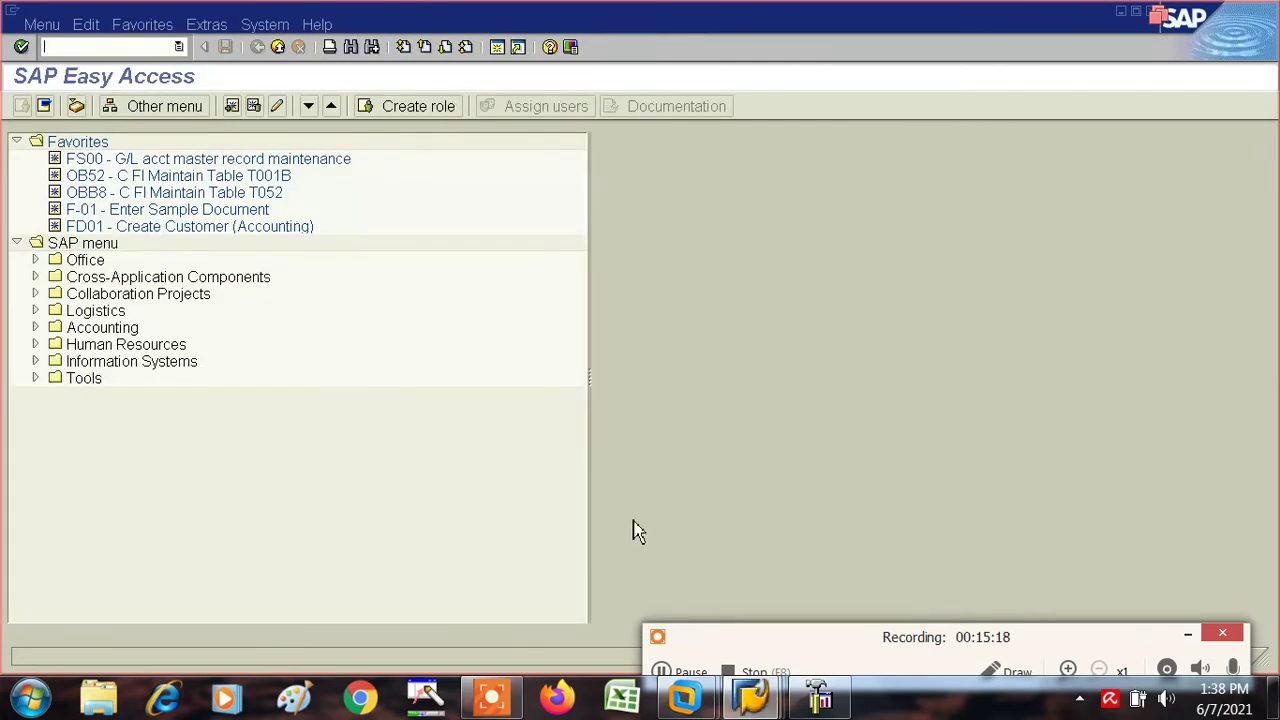
Step: Switch to the payment terms ZW00 entry and set the first term to 3% with 10 days
key(alt+Tab)
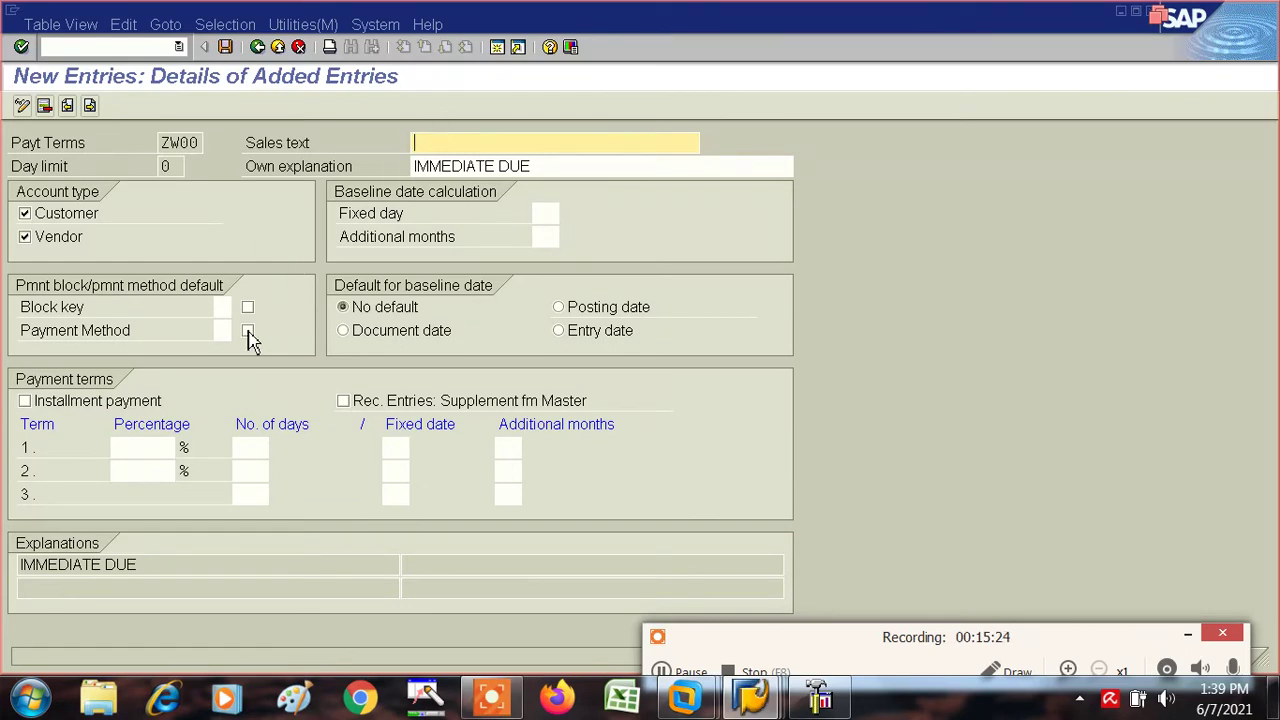
click(152, 448)
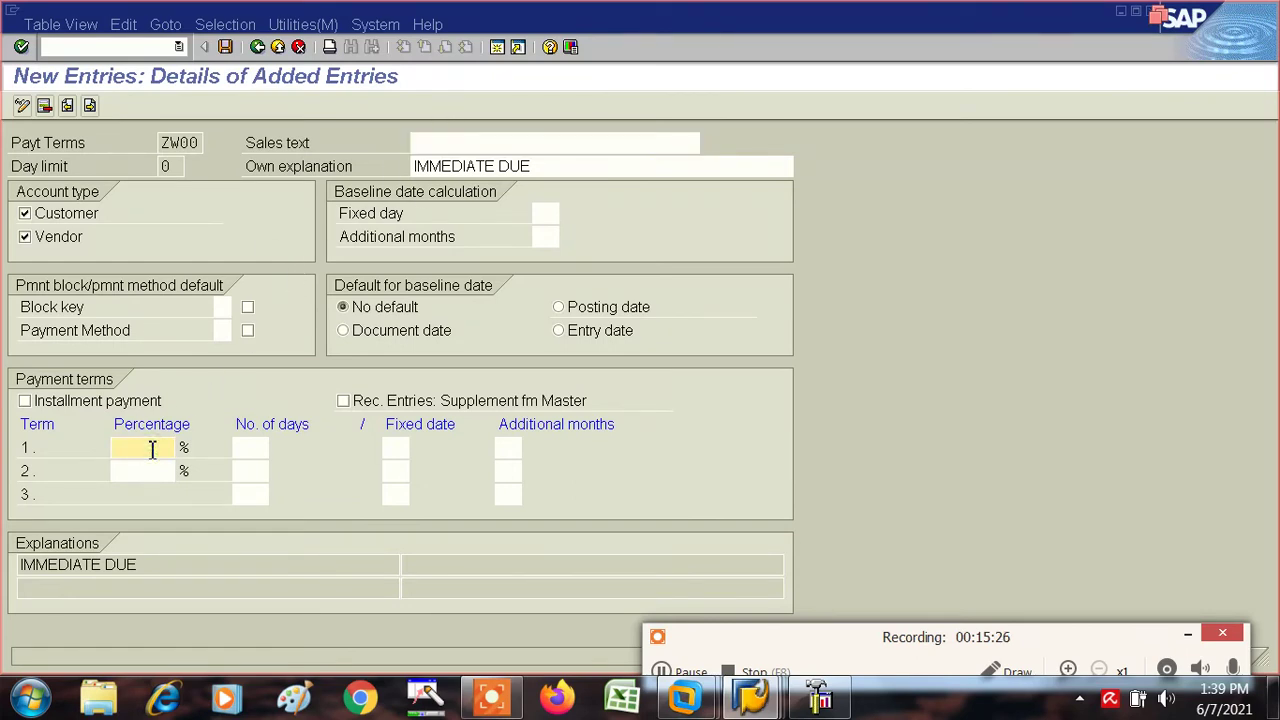
click(249, 445)
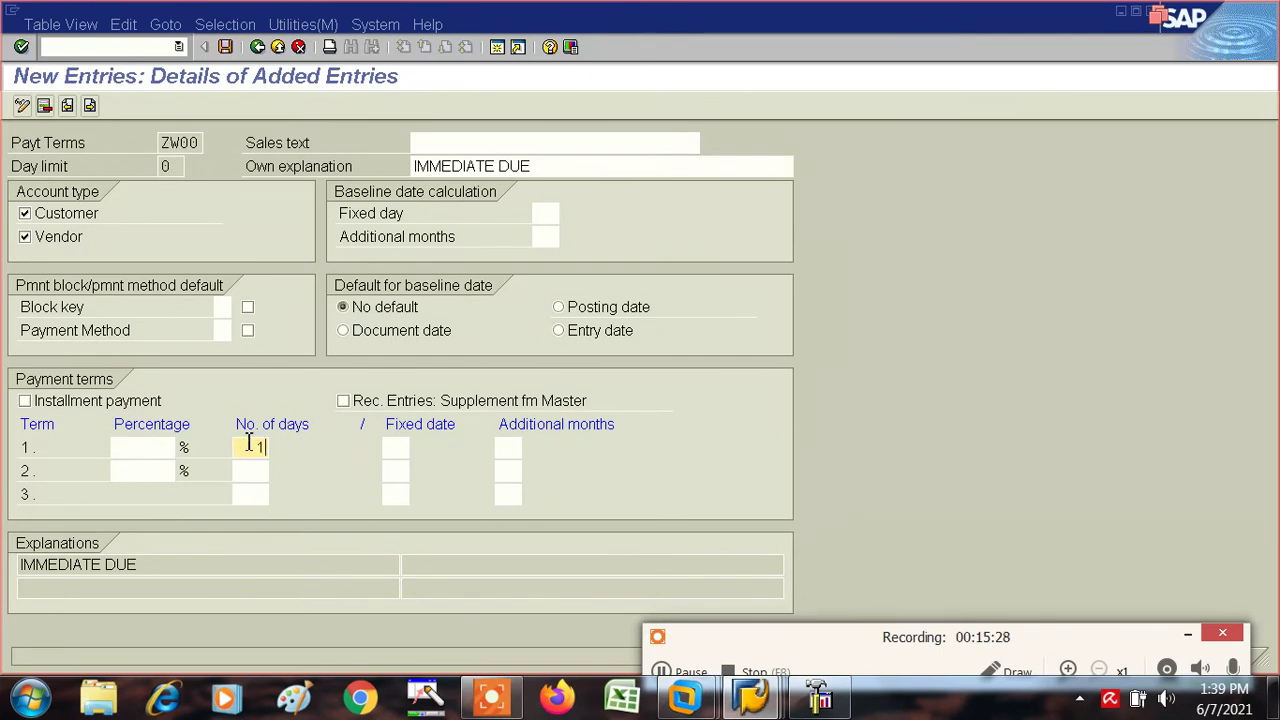
text(10)
click(156, 449)
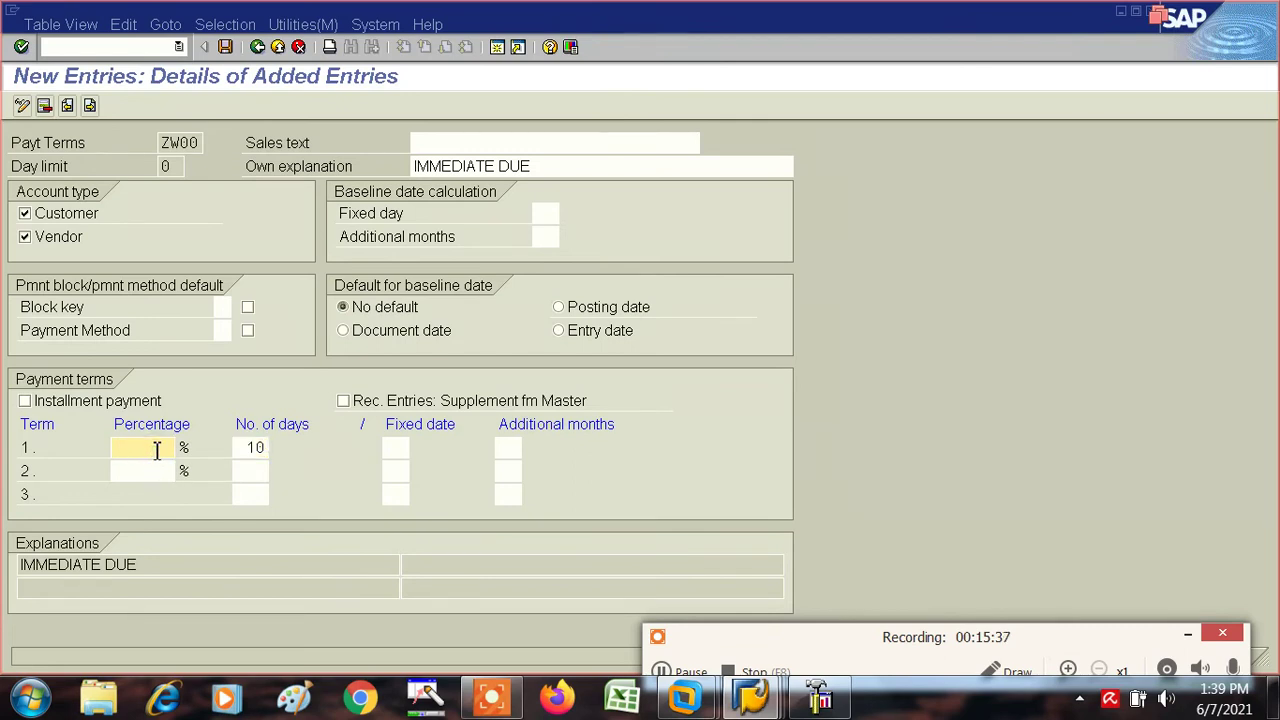
text(3)
key(Tab)
key(Tab)
key(Tab)
key(Tab)
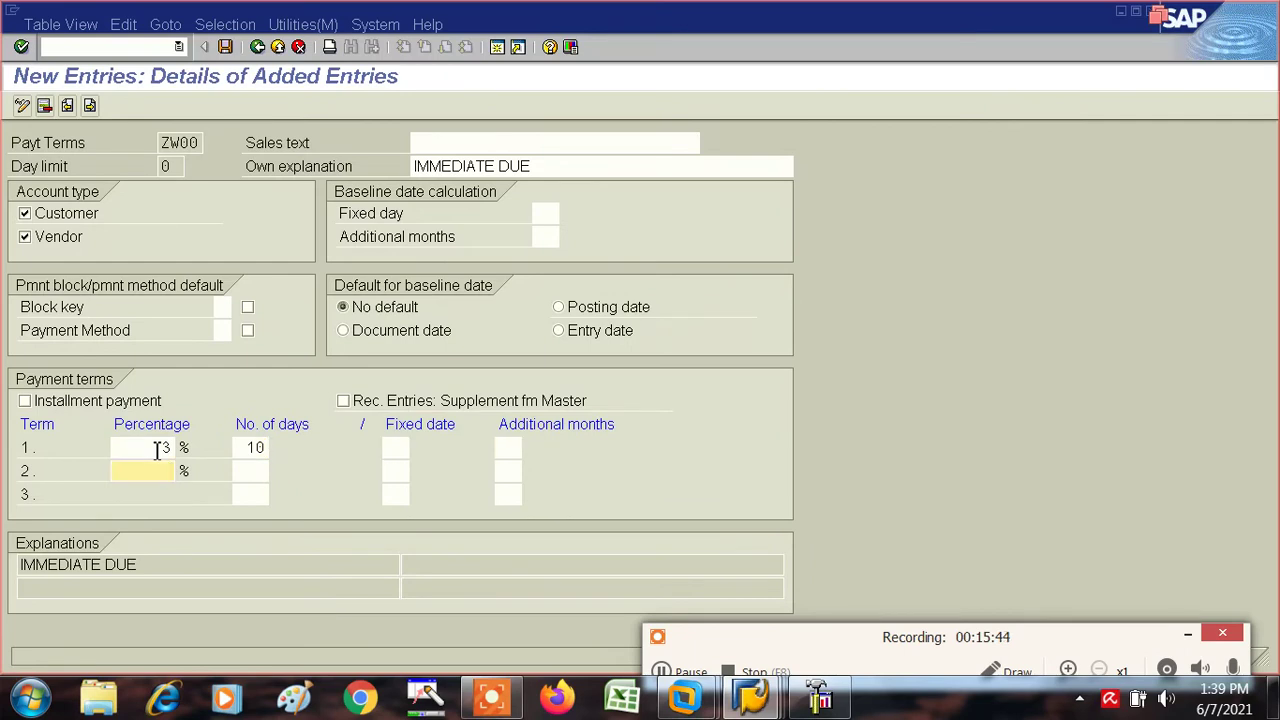
Step: Set the second term of ZW00 to 2% with 20 days and the third term to 30 days
text(2)
key(Tab)
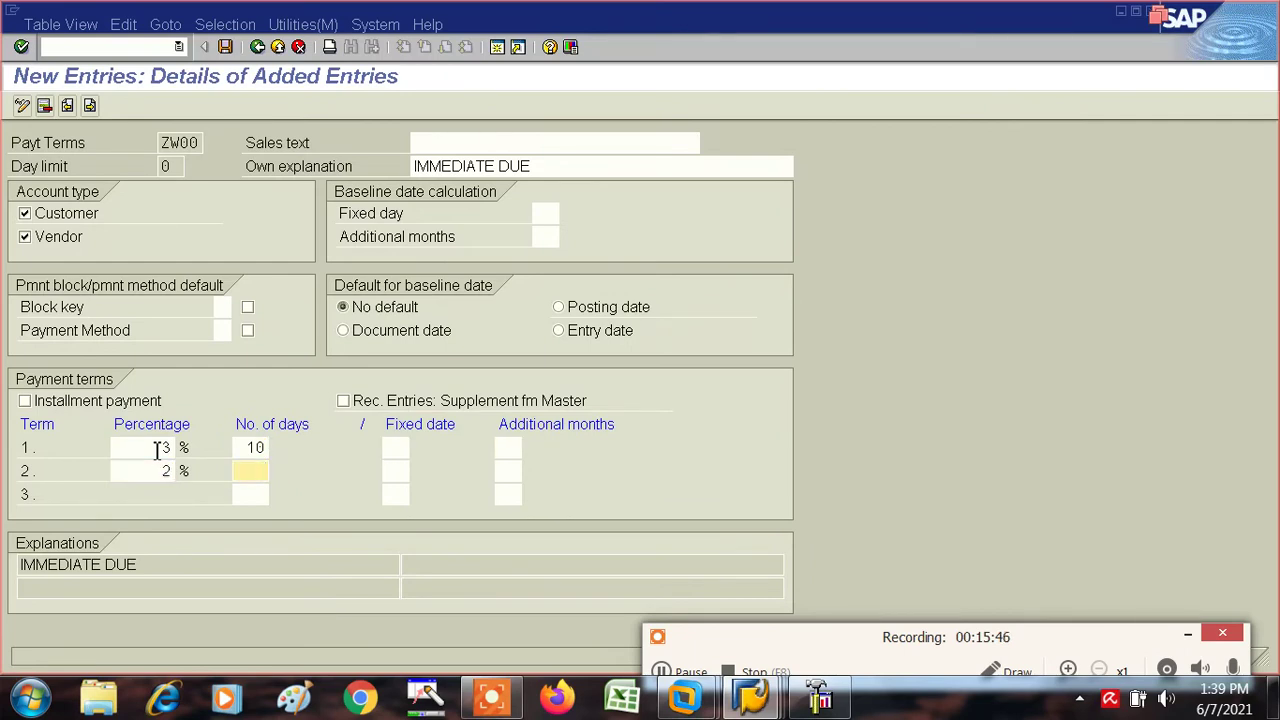
text(2)
key(Tab)
key(Tab)
key(Tab)
key(Tab)
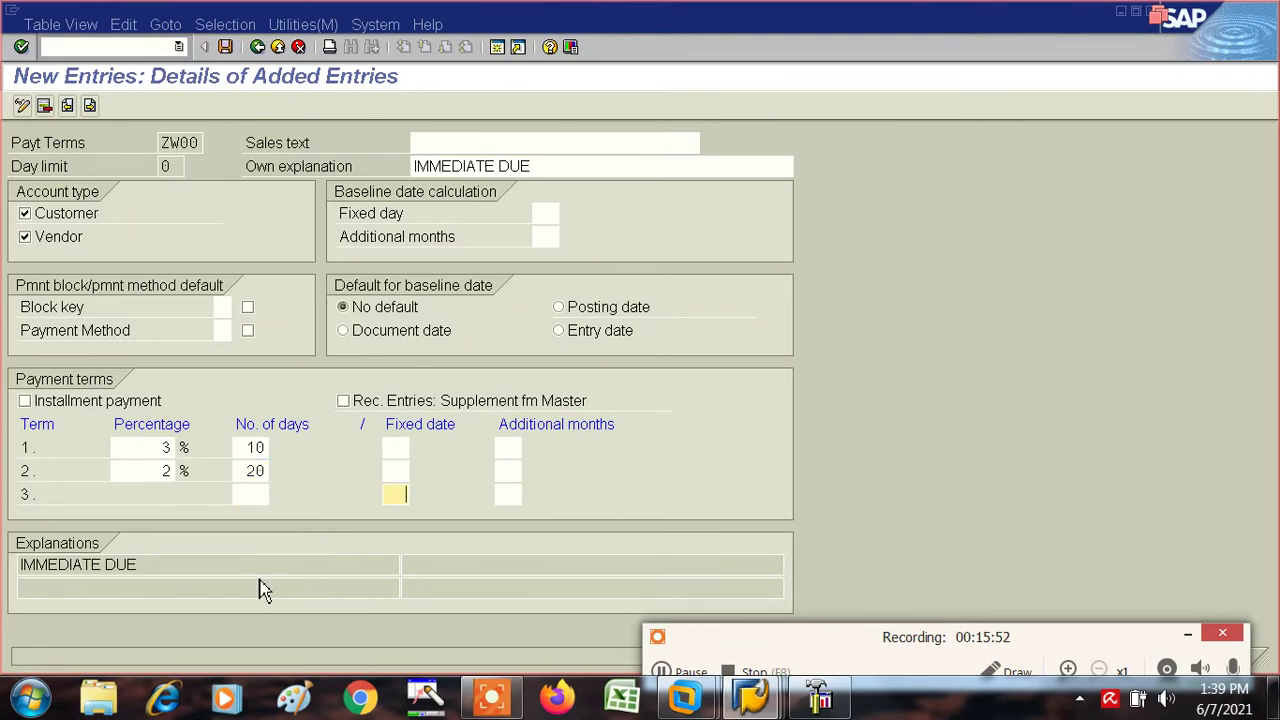
click(247, 498)
text(30)
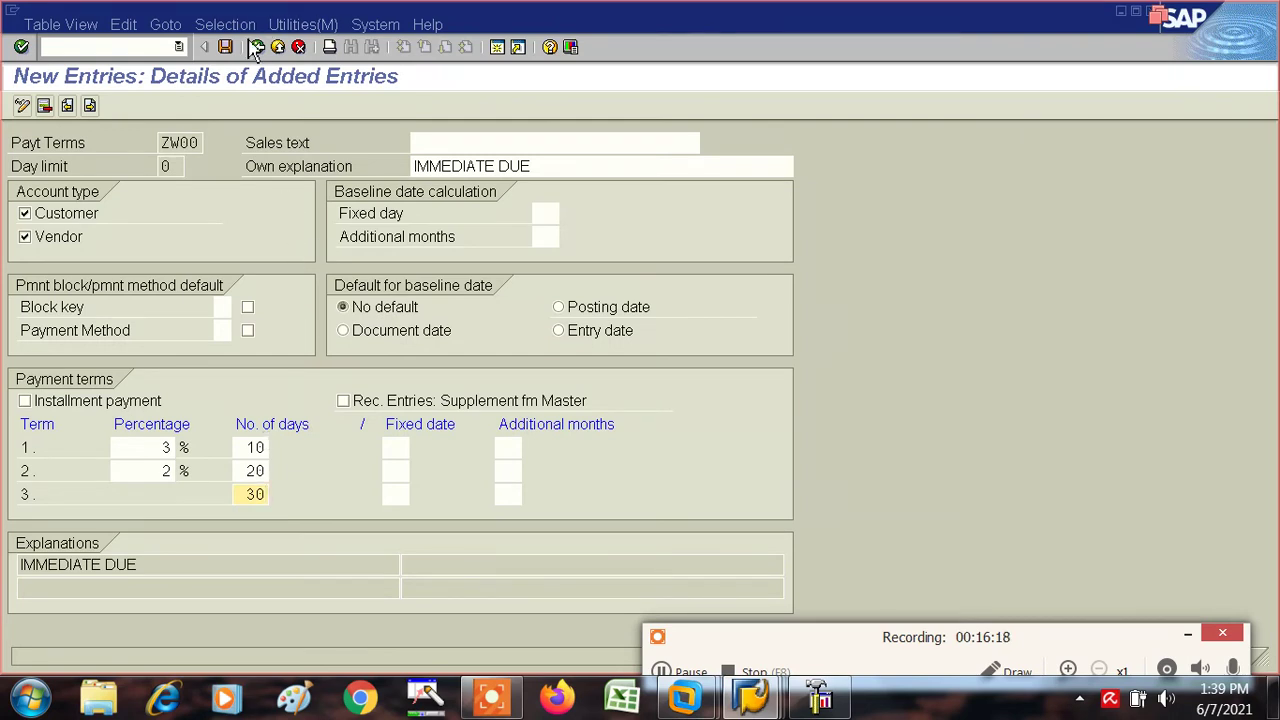
Step: Change the default for baseline date in ZW00 to Document date, save the entry, and return to SAP Easy Access
click(345, 331)
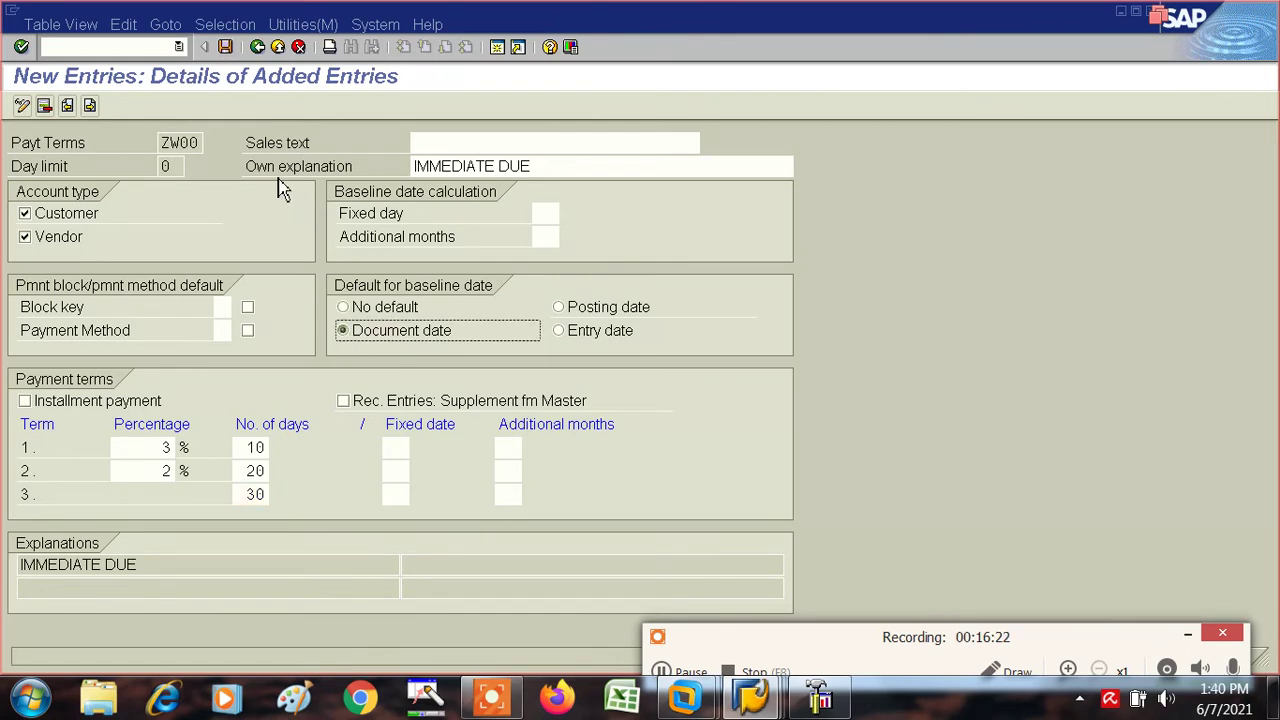
click(226, 50)
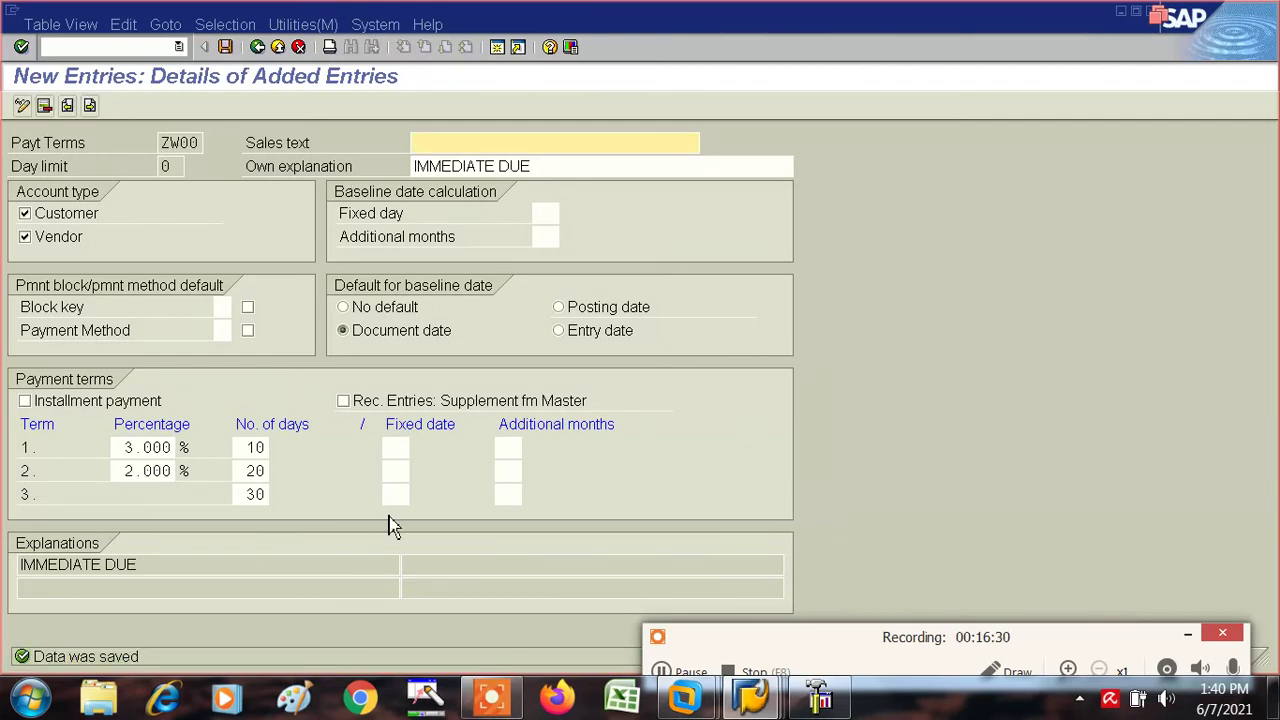
key(alt+t)
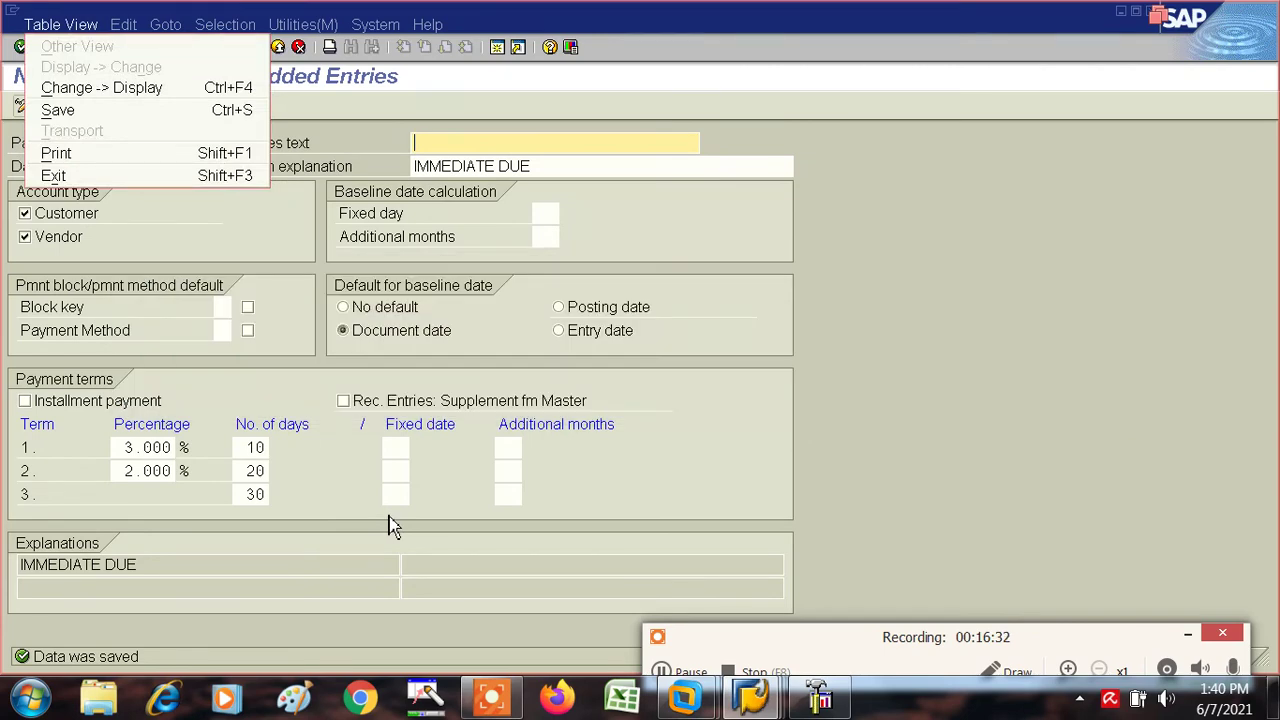
key(e)
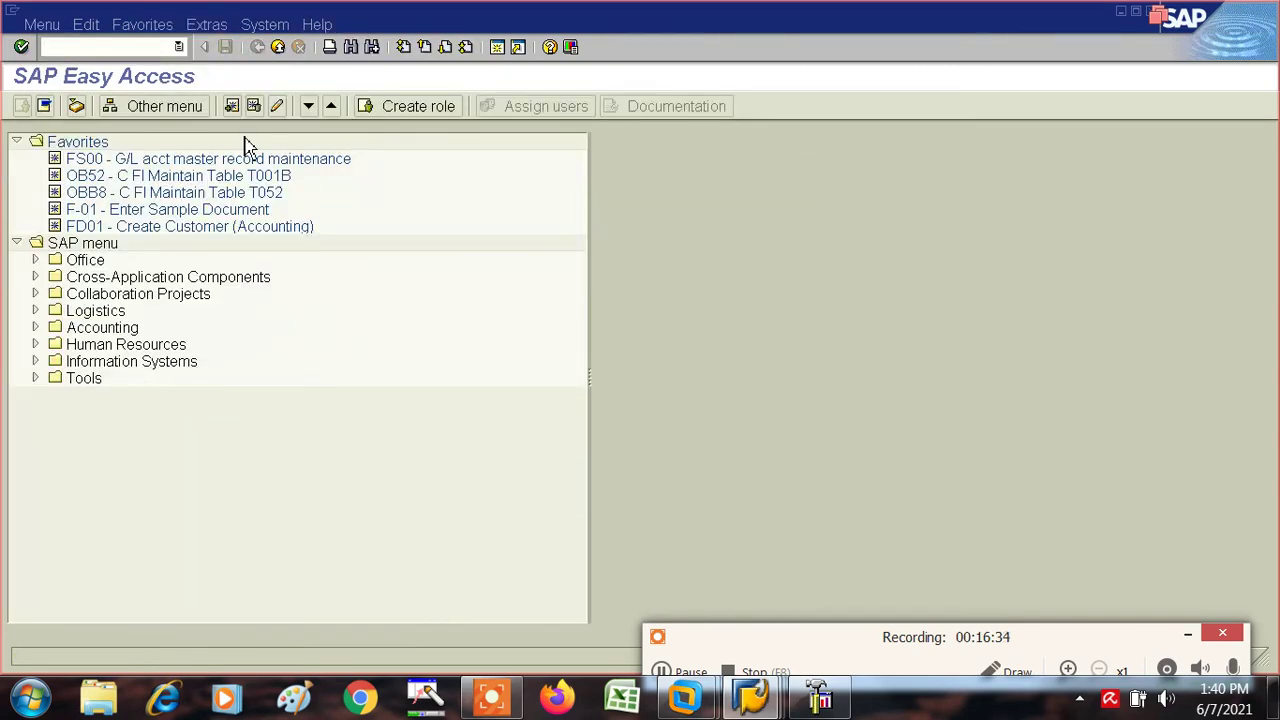
Step: Start another vendor invoice with transaction FB60 for the same vendor, dated 03.06.2021
click(180, 47)
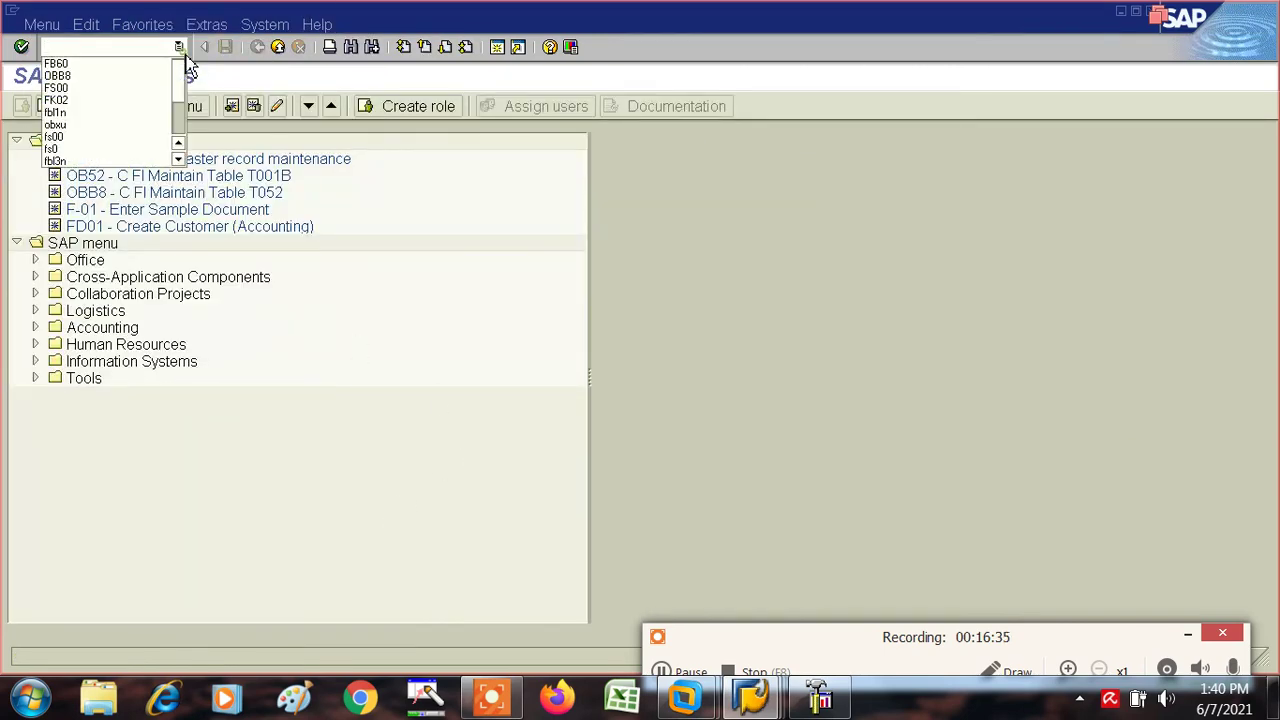
click(70, 64)
click(21, 47)
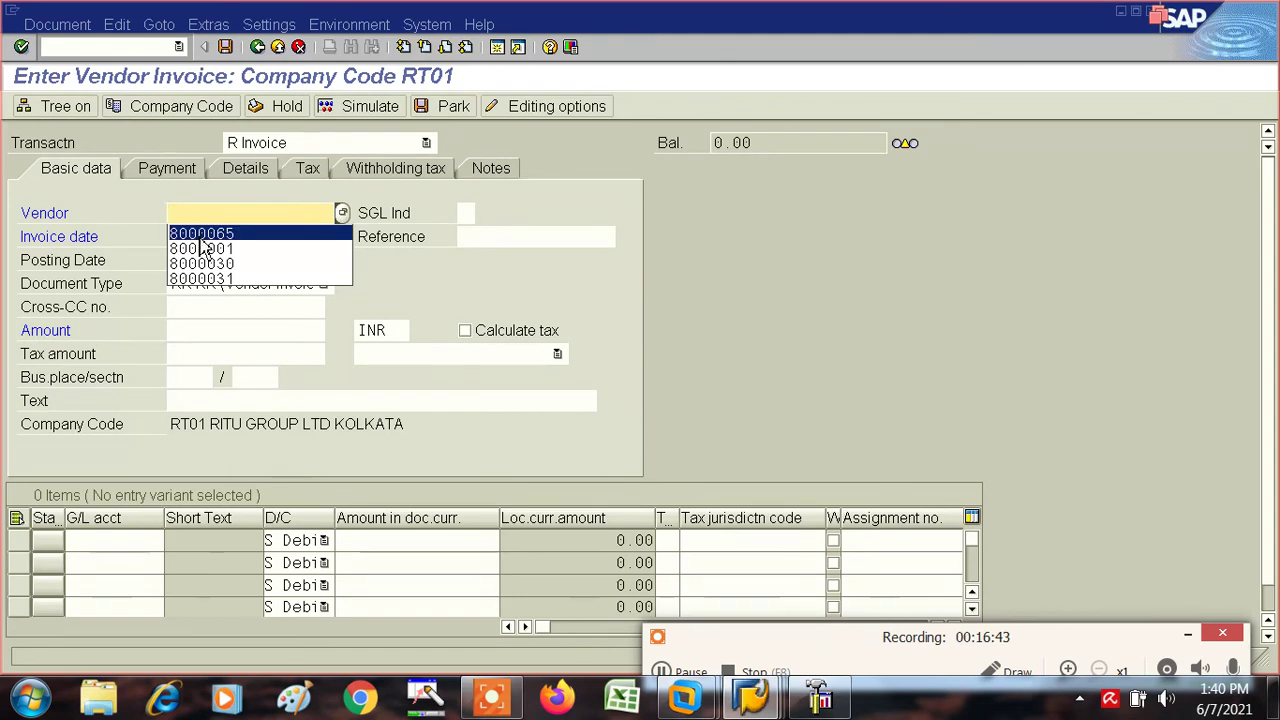
click(202, 234)
key(Tab)
click(199, 236)
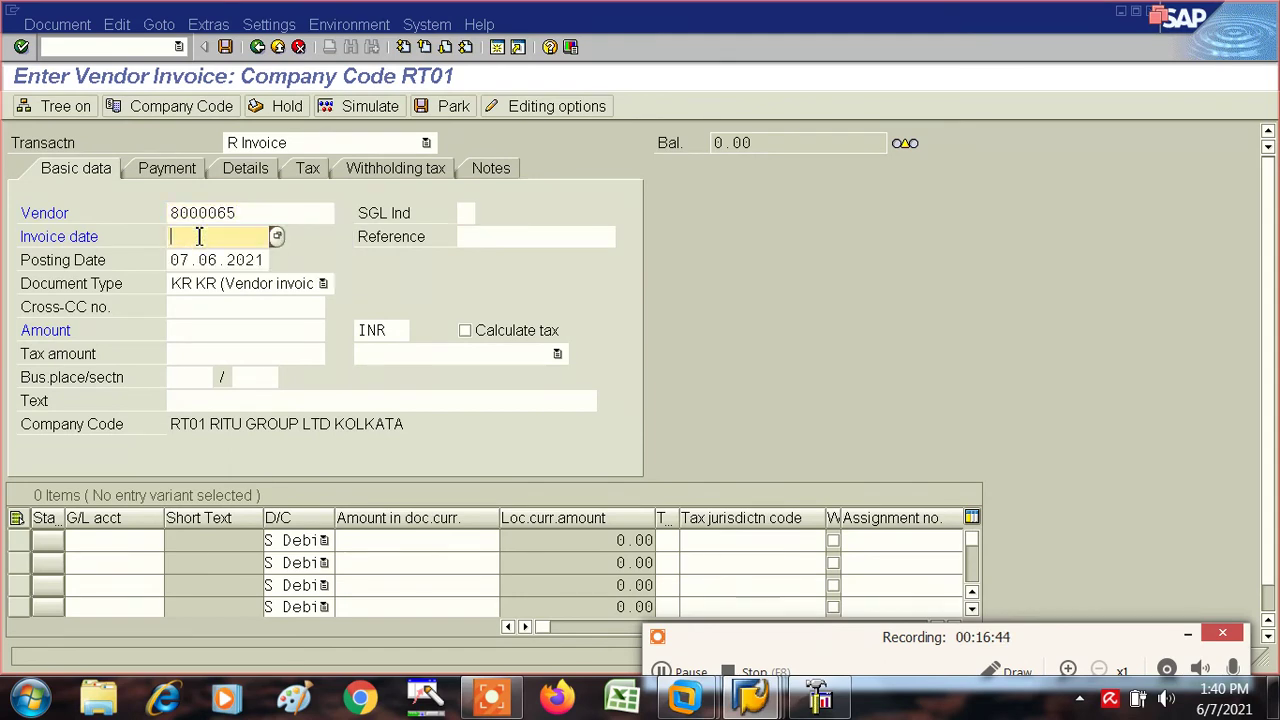
click(202, 257)
Step: Enter 1000 as the amount of the new invoice
key(Tab)
key(Tab)
key(Tab)
key(Tab)
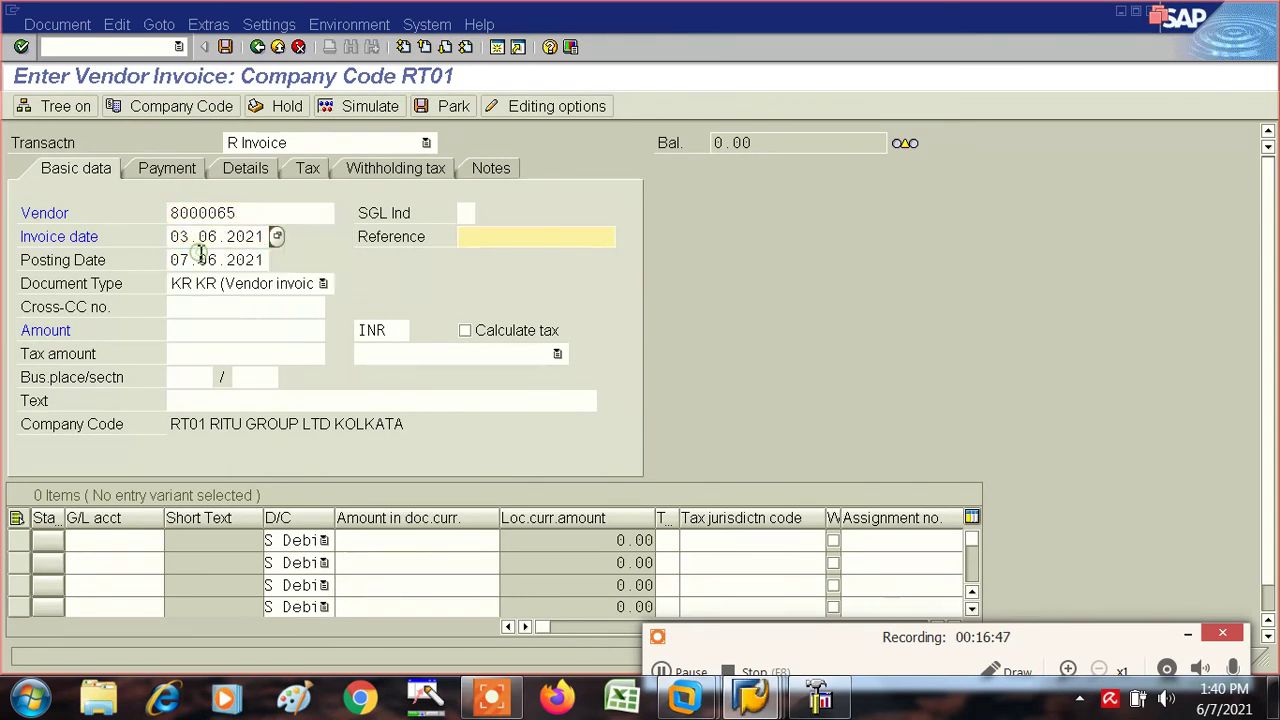
key(Tab)
text(1000)
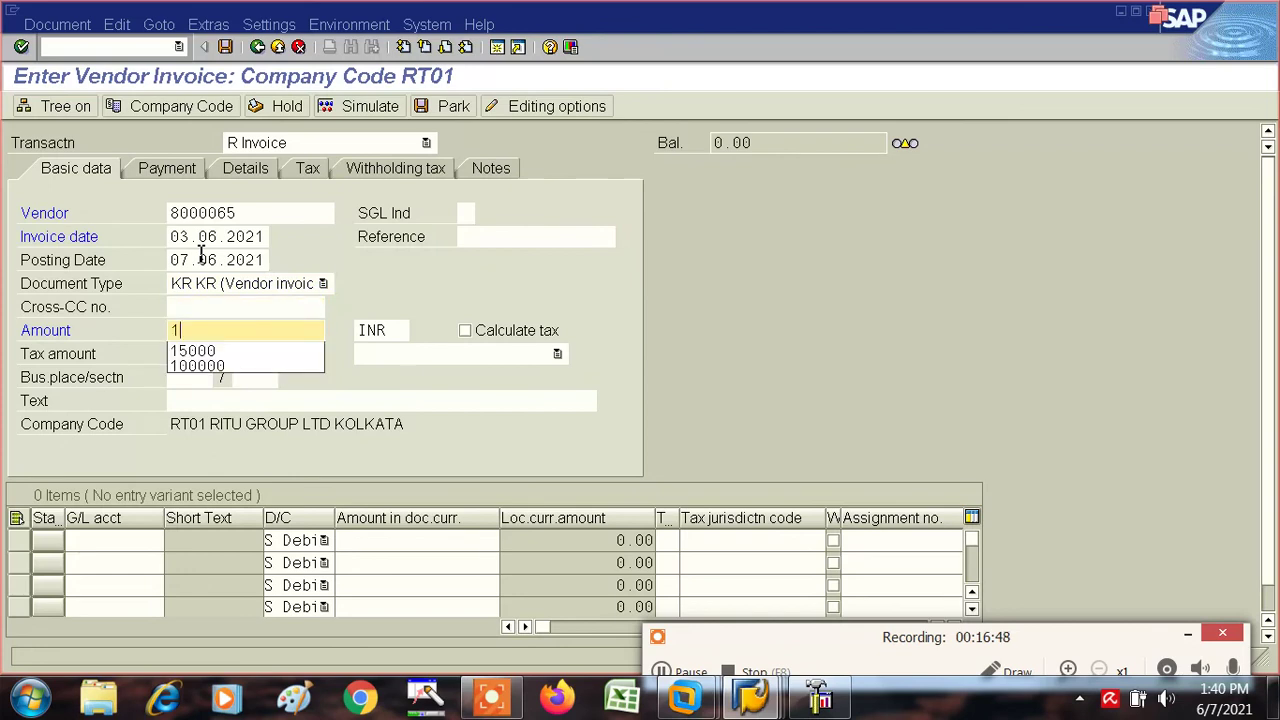
Step: Add a debit line item with the previously used G/L account and * as its amount to take over the invoice total
key(BackSpace)
key(Tab)
key(Tab)
key(Tab)
key(Tab)
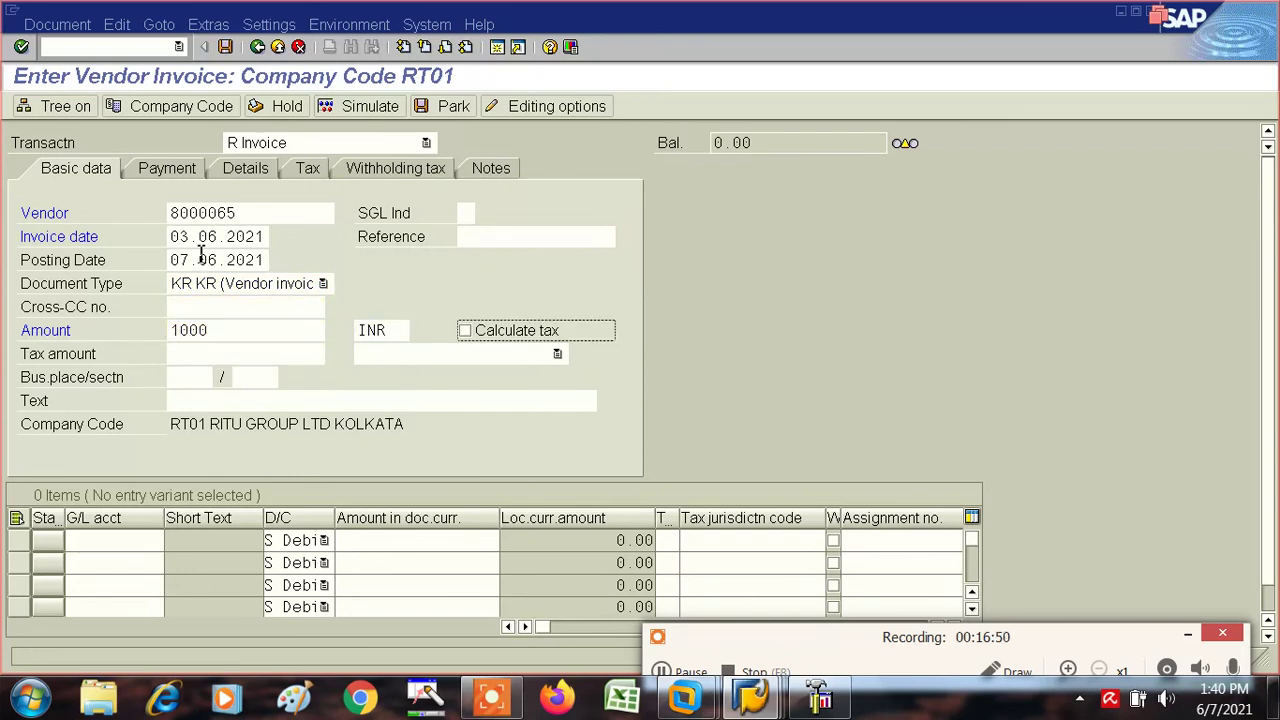
key(Tab)
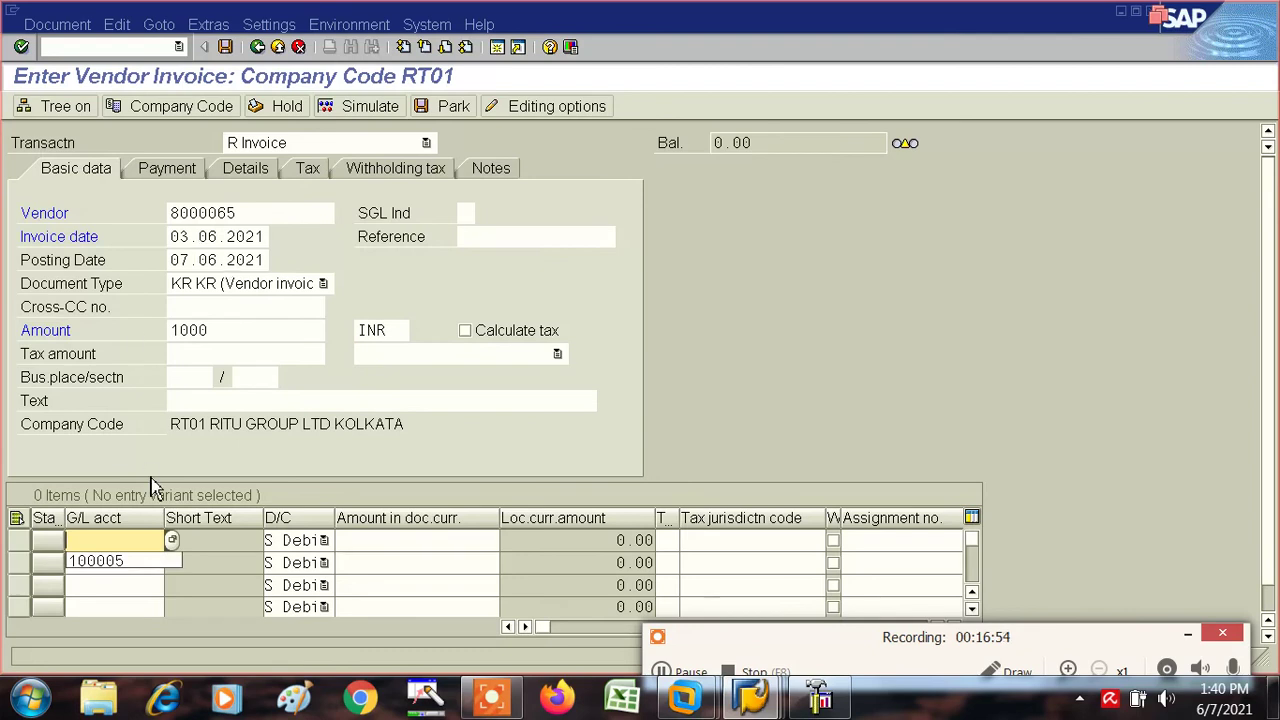
click(100, 563)
key(Tab)
key(Tab)
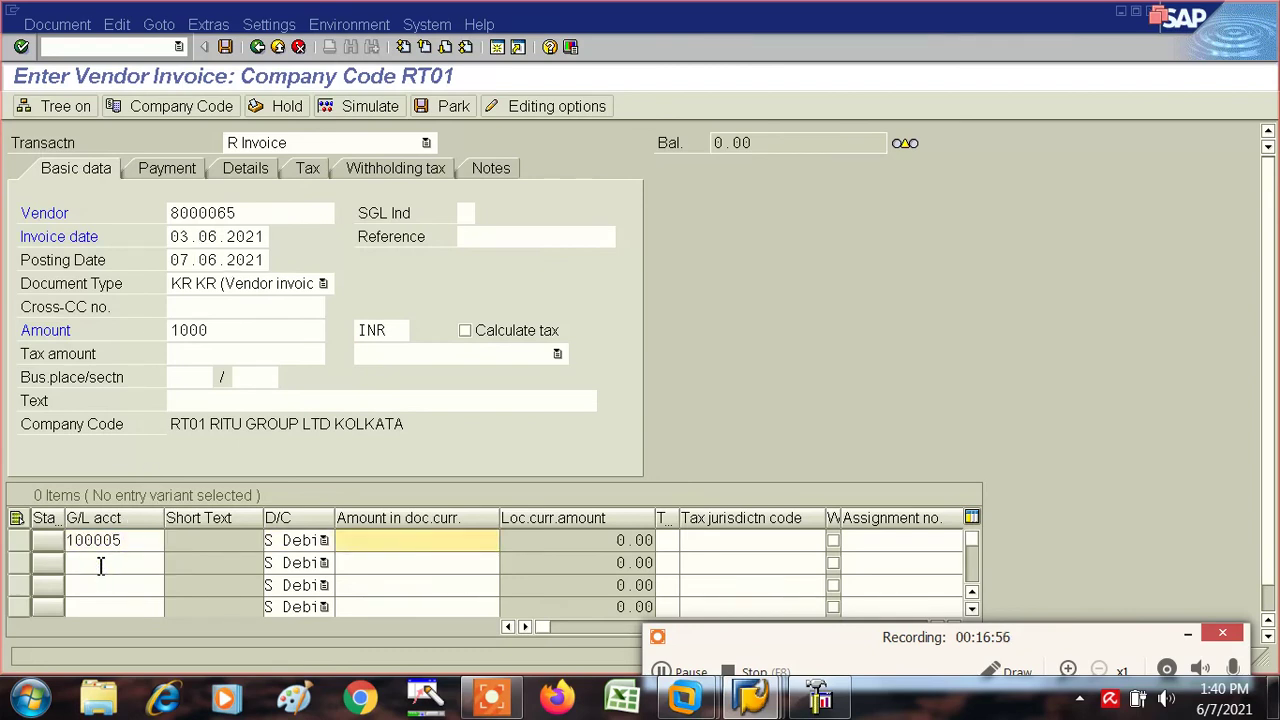
text(*)
Step: Assign cost center RT101 to the first line item of the invoice
key(Tab)
key(Tab)
key(Tab)
key(Tab)
key(Tab)
key(Tab)
key(Tab)
key(Tab)
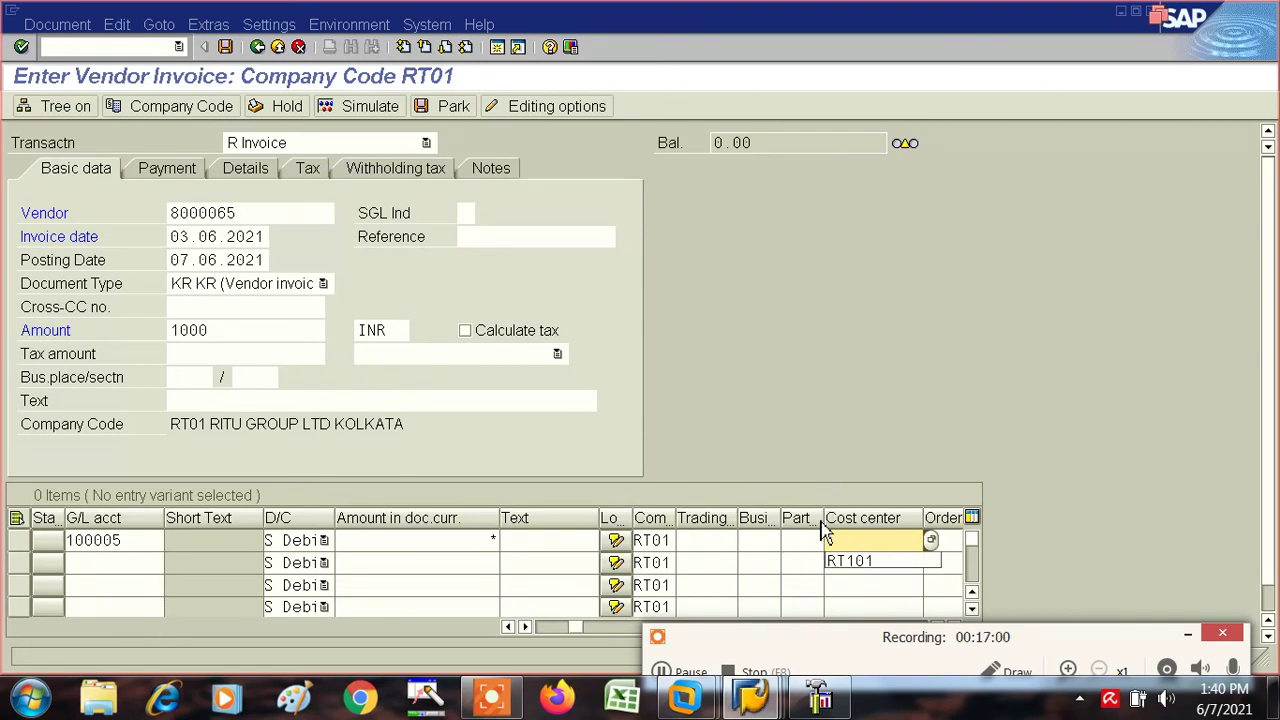
click(848, 562)
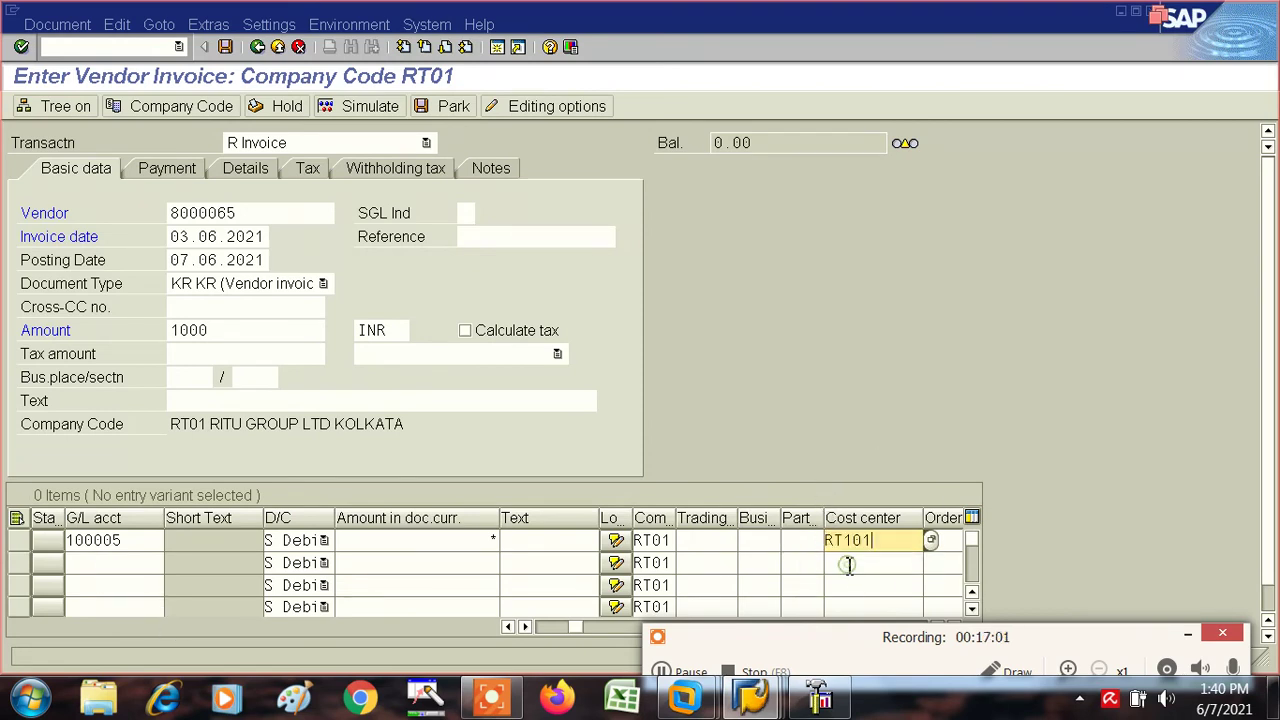
Step: Check the baseline and due dates in the invoice's payment data, and post the invoice
click(165, 170)
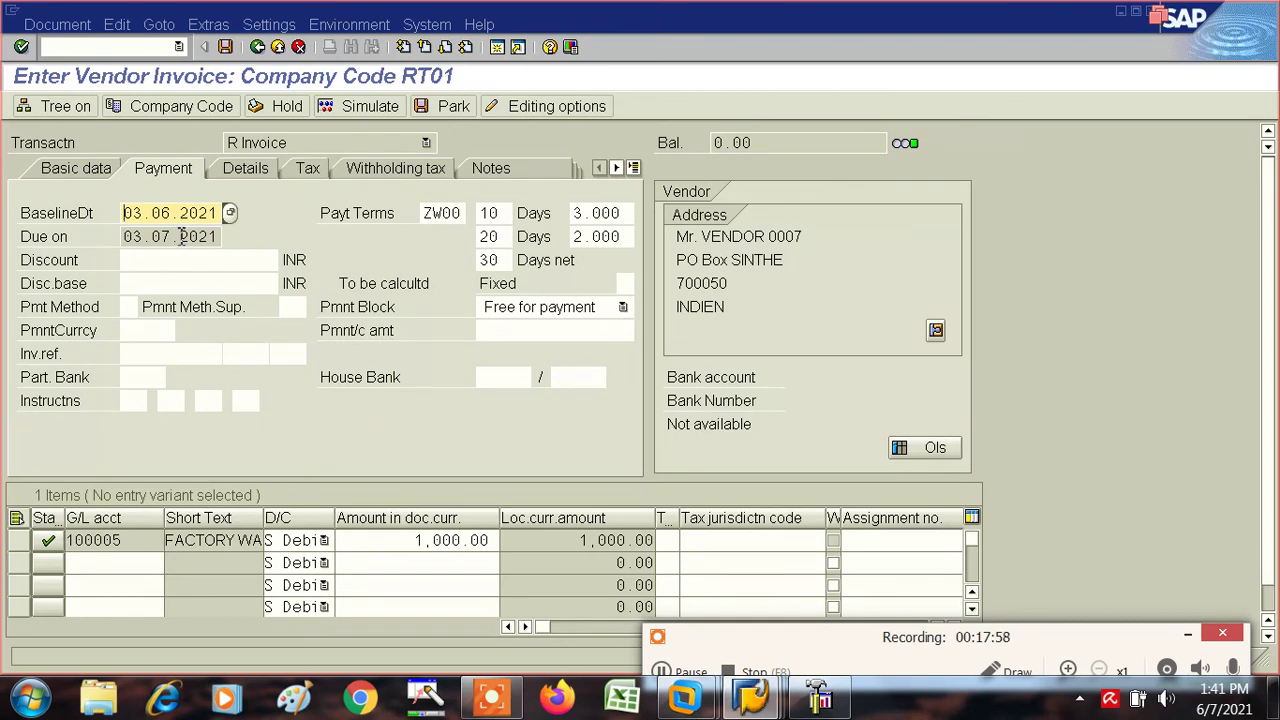
click(227, 49)
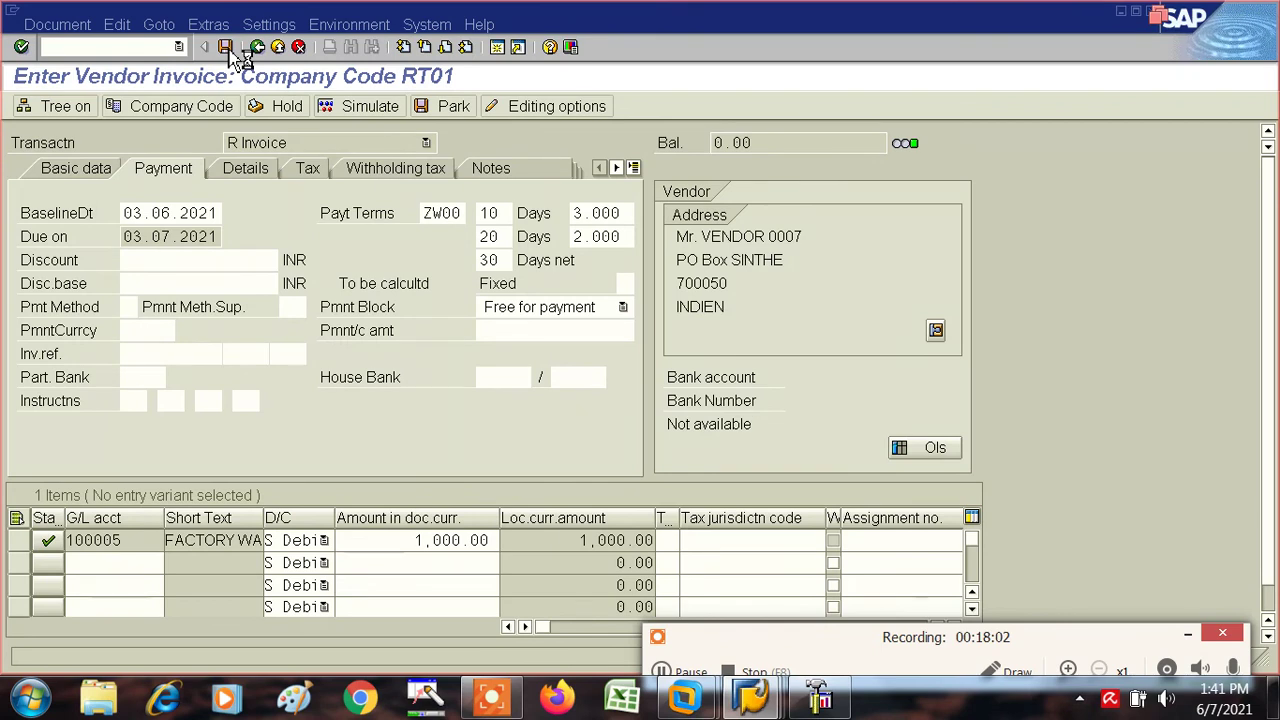